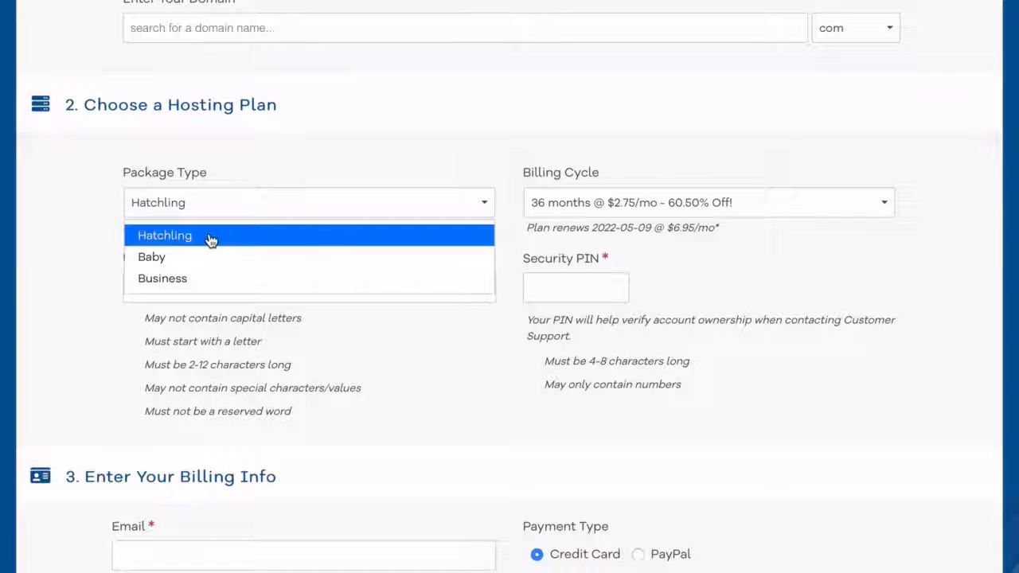
Choose the Hatchling hosting package and deselect the SiteLock Monitoring and Site Backup add-on services.
left_click(210, 235)
left_click(599, 203)
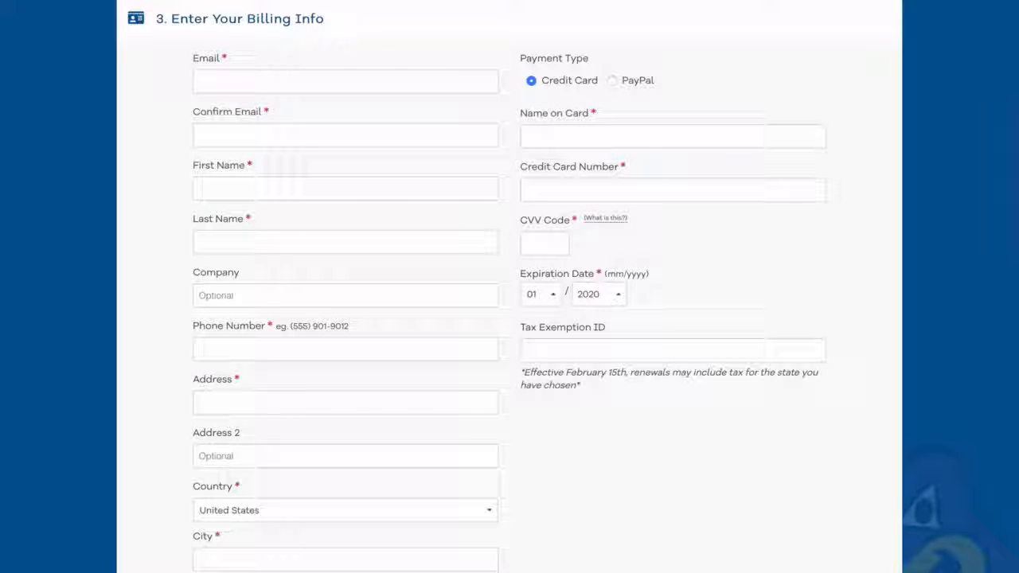
scroll(509, 286, "down", 8)
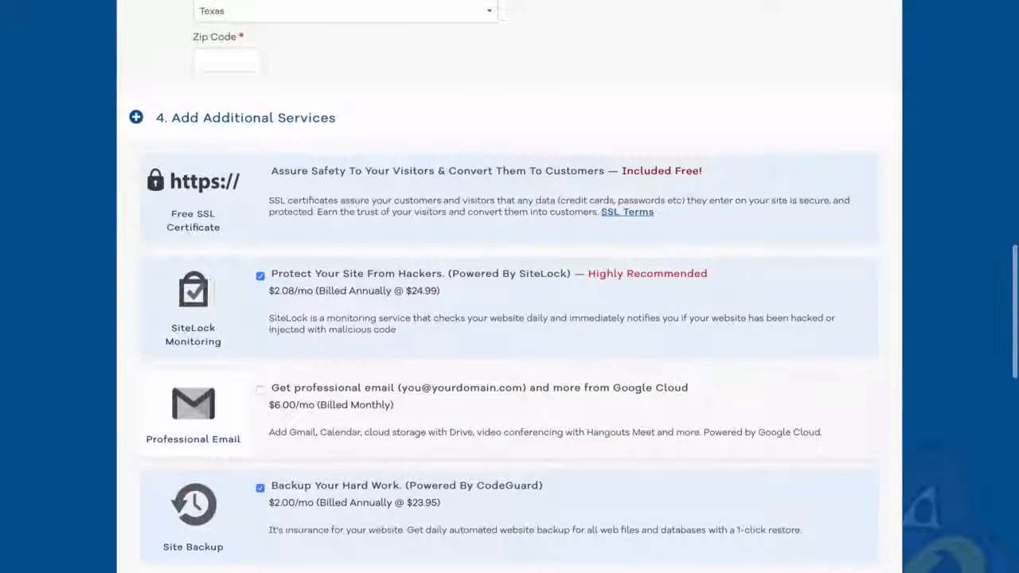
scroll(509, 286, "down", 1)
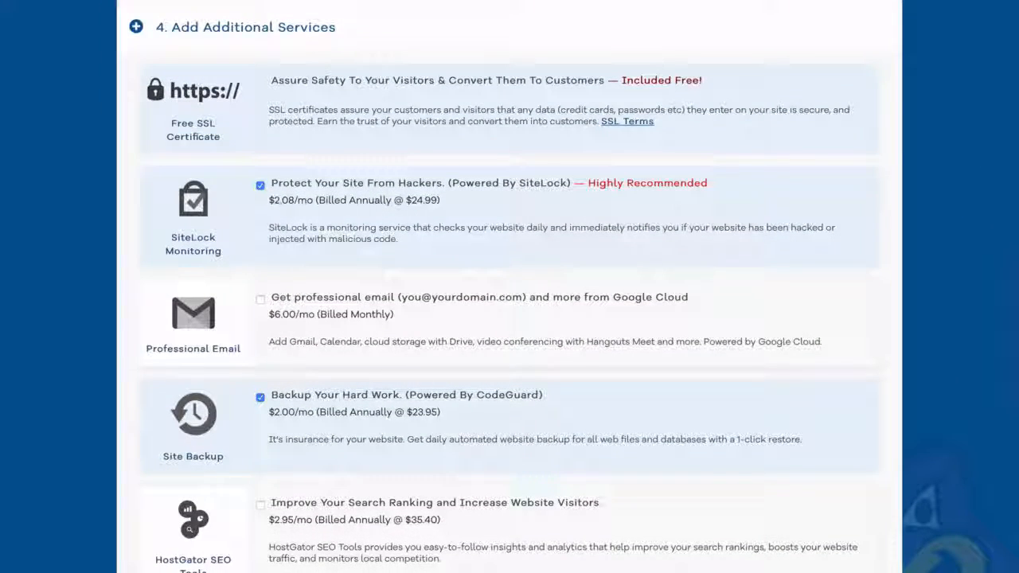
left_click(260, 186)
left_click(261, 396)
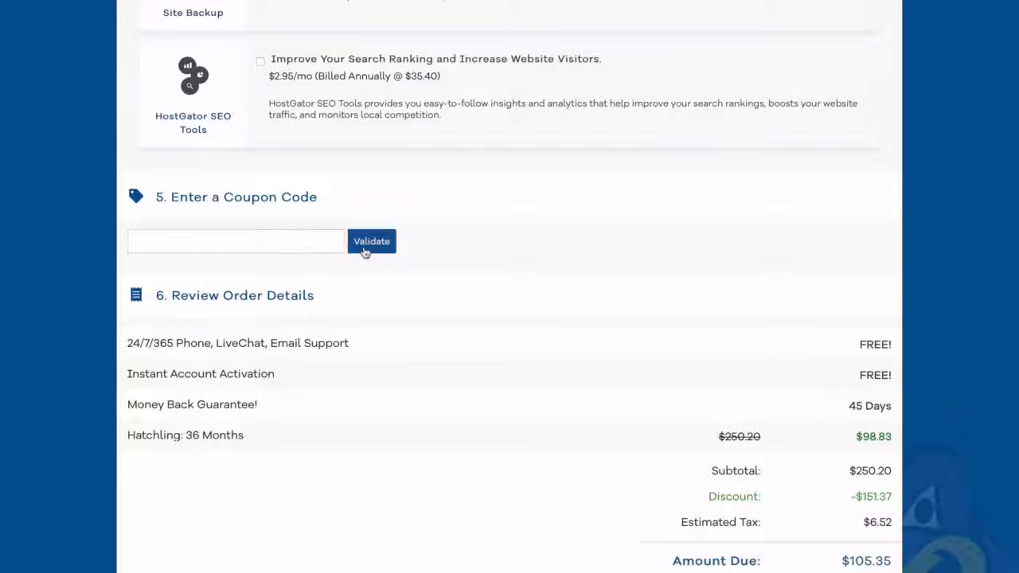
Enter the coupon code BLOGHERO for the hosting order and validate it.
left_click(148, 241)
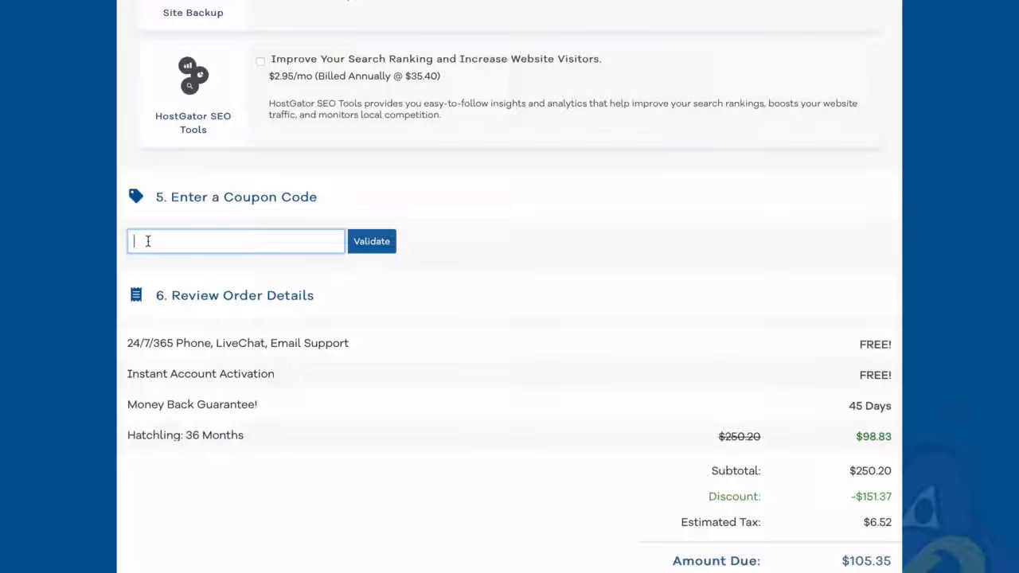
type("BLOGHERO")
left_click(372, 243)
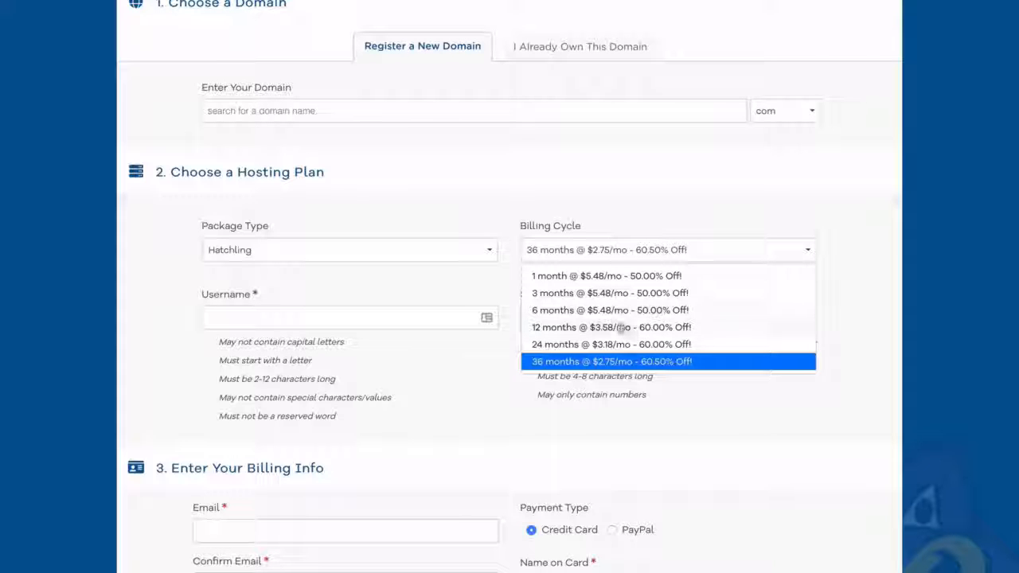
Set the billing cycle to 12 months and agree to the Terms of Service and Cancellation Policy.
left_click(562, 327)
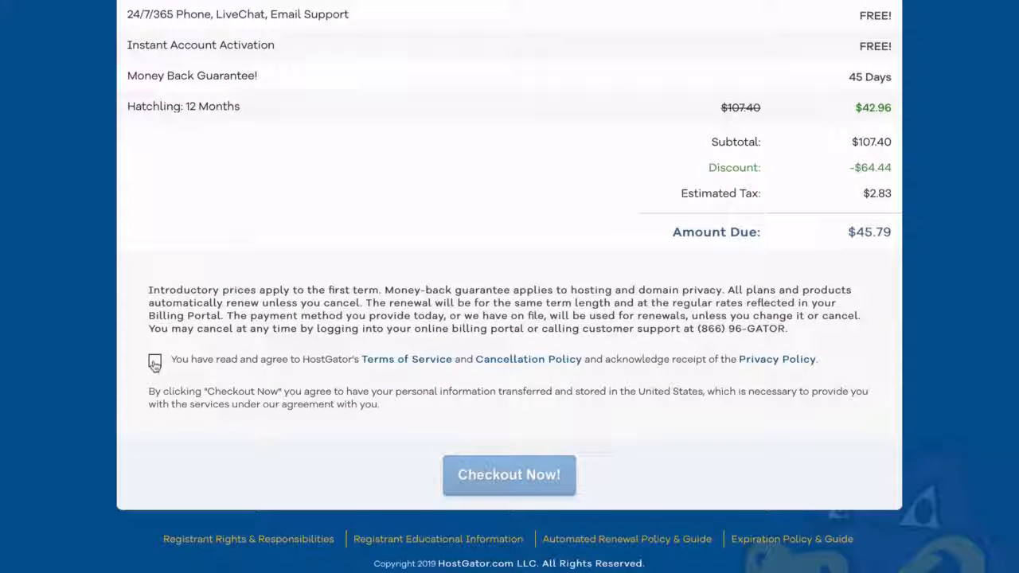
left_click(154, 363)
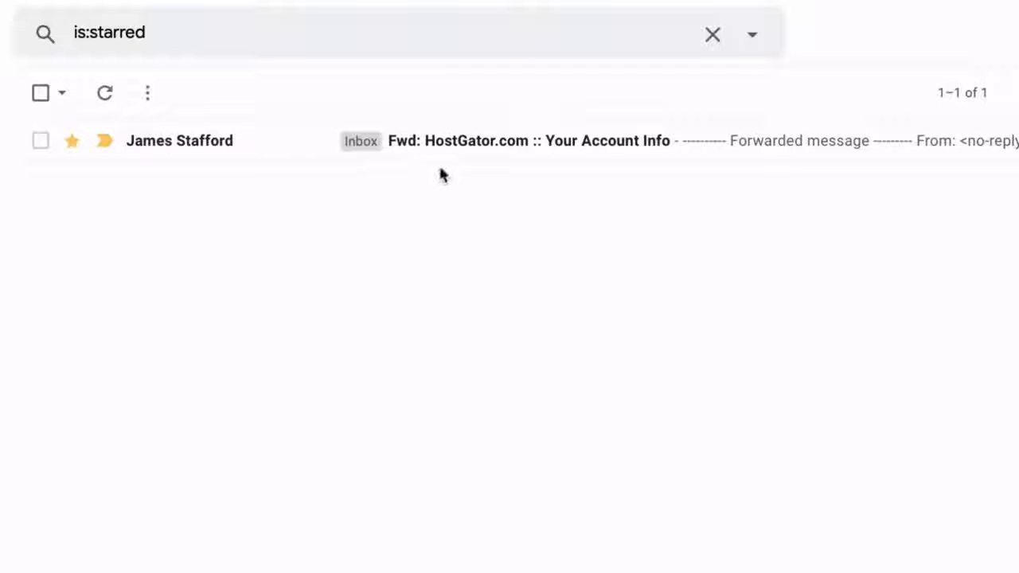
Open the starred HostGator account info email and follow its link to the hosting control panel.
left_click(575, 151)
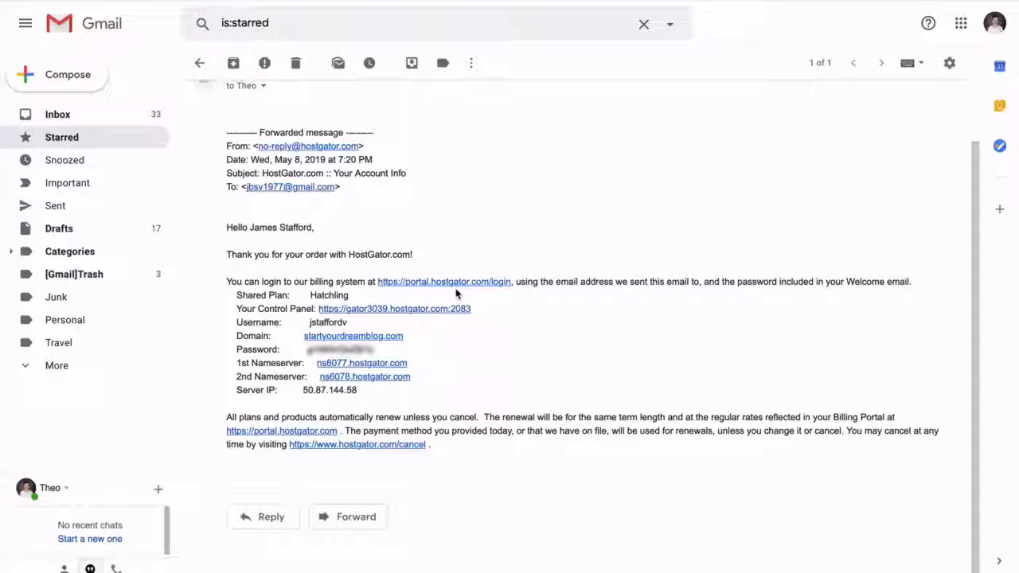
left_click(397, 315)
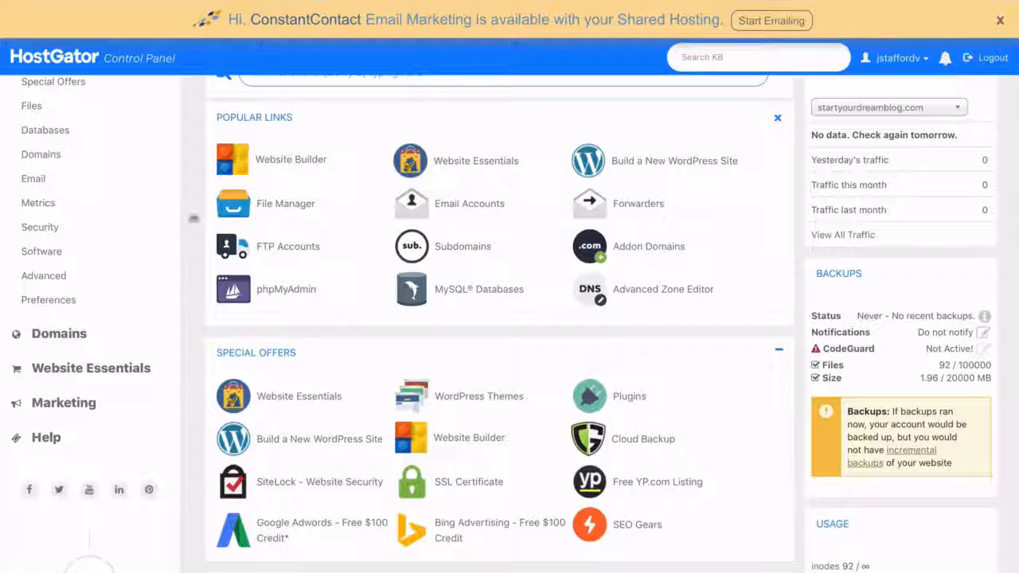
Dismiss the ConstantContact email marketing banner and open the PHP Selector among the control panel's software tools.
left_click(999, 20)
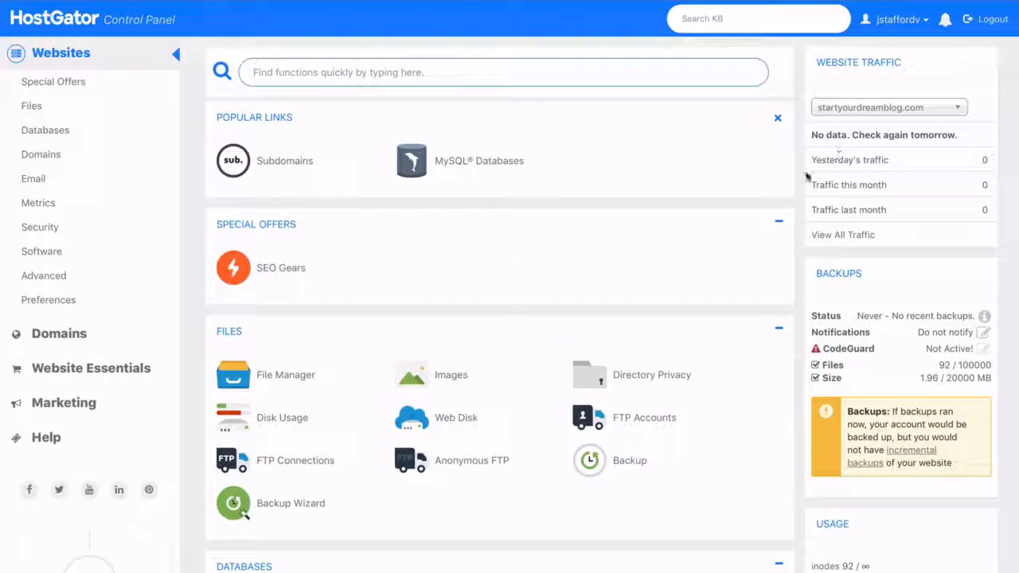
scroll(804, 176, "down", 5)
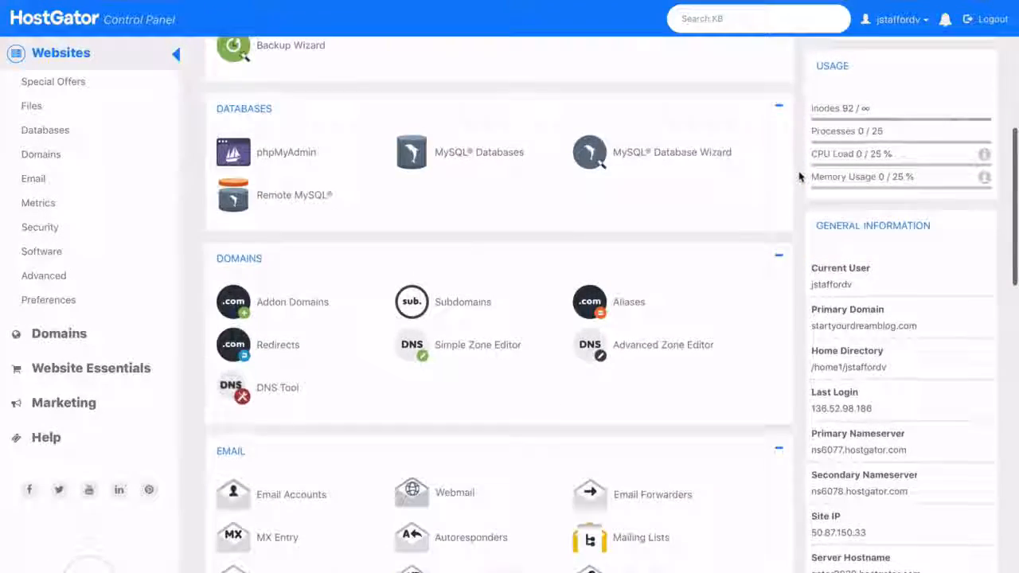
scroll(800, 177, "down", 8)
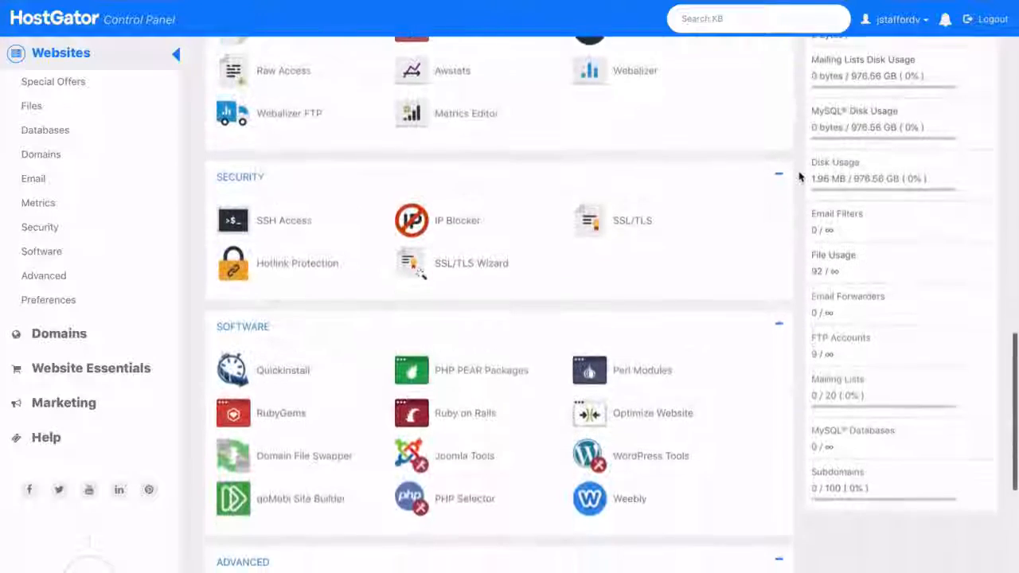
scroll(800, 176, "down", 2)
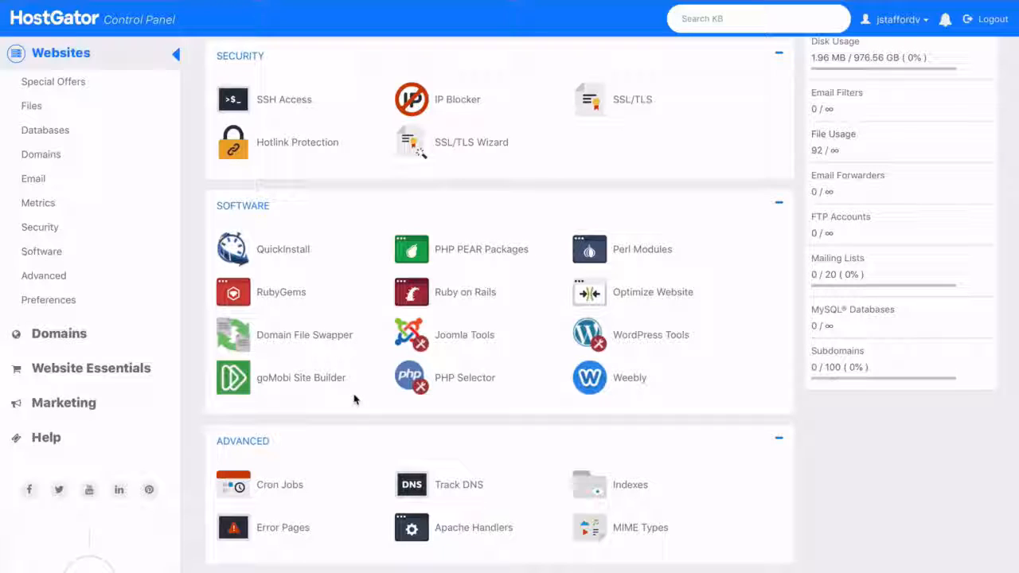
left_click(462, 384)
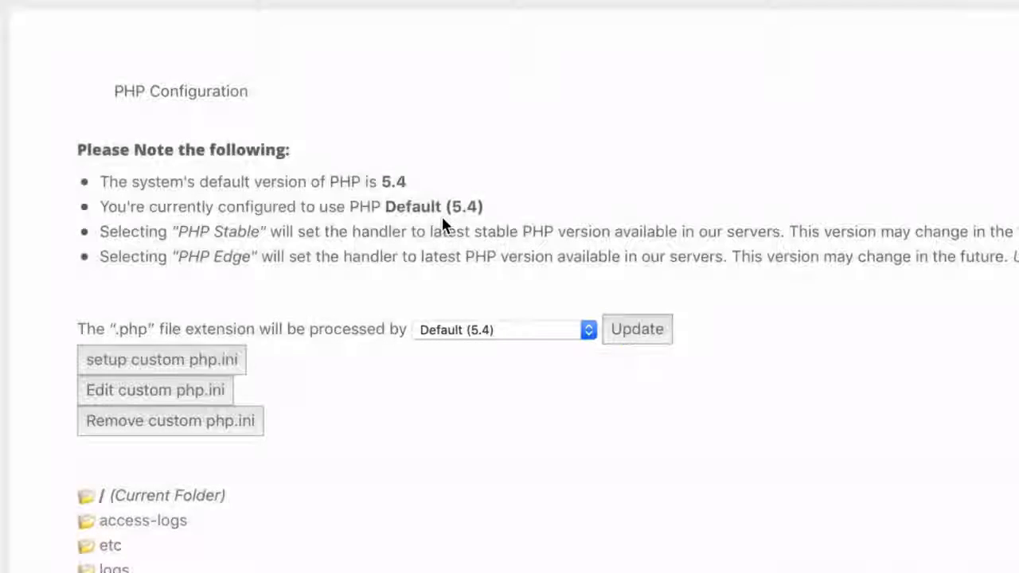
Set the ".php" file extension to be processed by PHP 7.0 and apply the update.
left_click(517, 331)
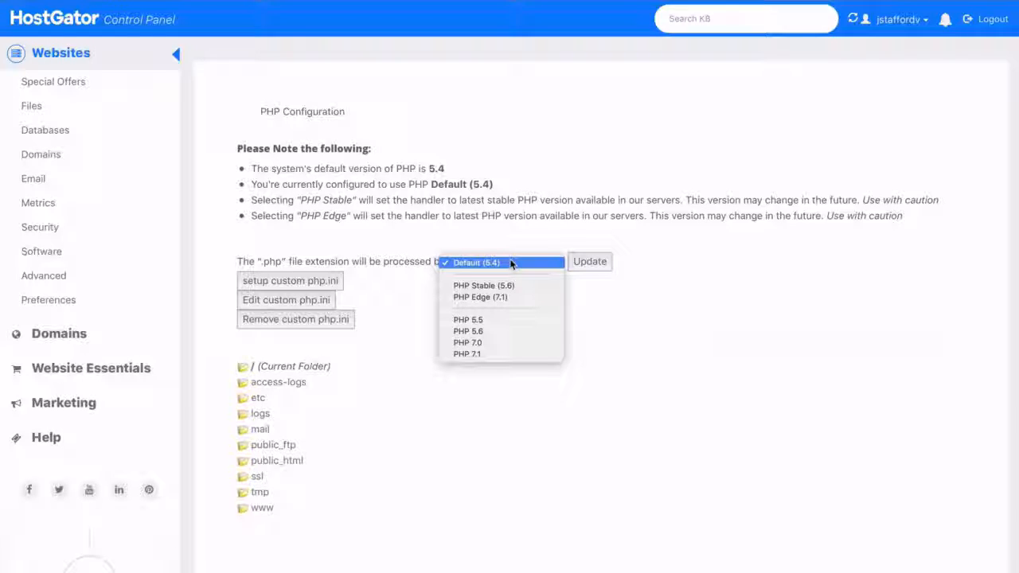
left_click(487, 342)
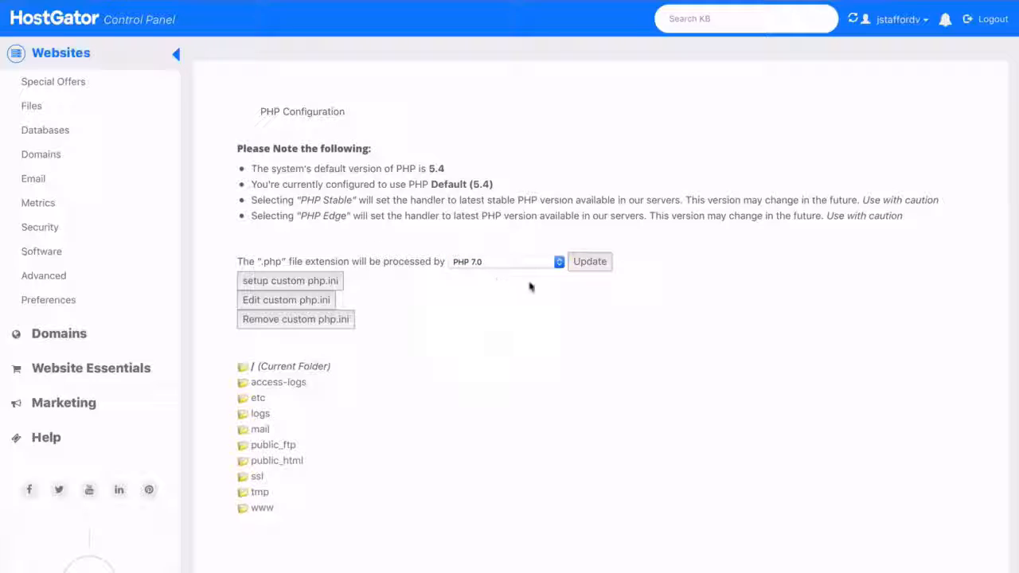
left_click(590, 264)
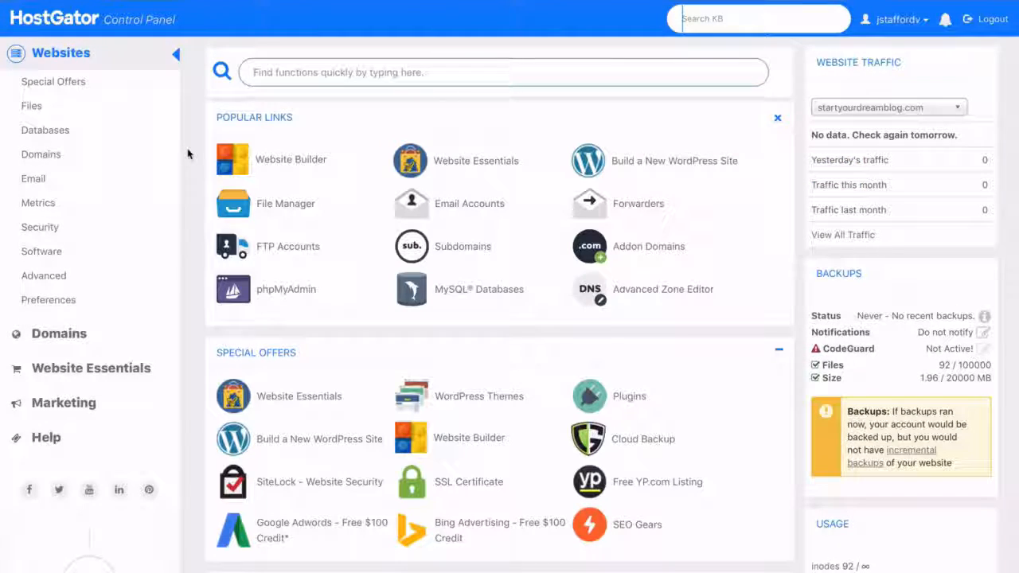
Open QuickInstall from the control panel's software tools and choose WordPress as the application to install.
scroll(188, 153, "down", 10)
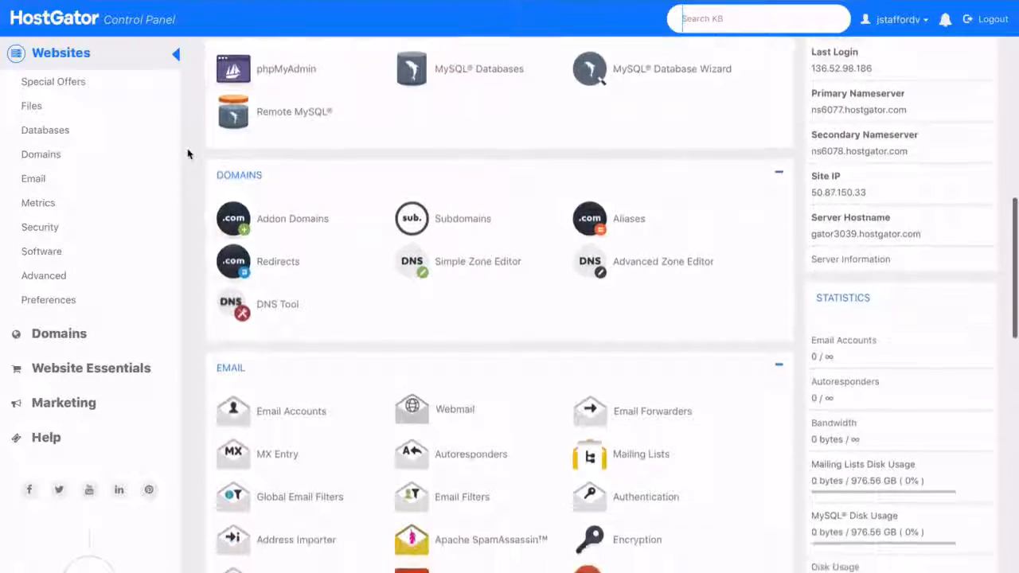
scroll(188, 153, "down", 8)
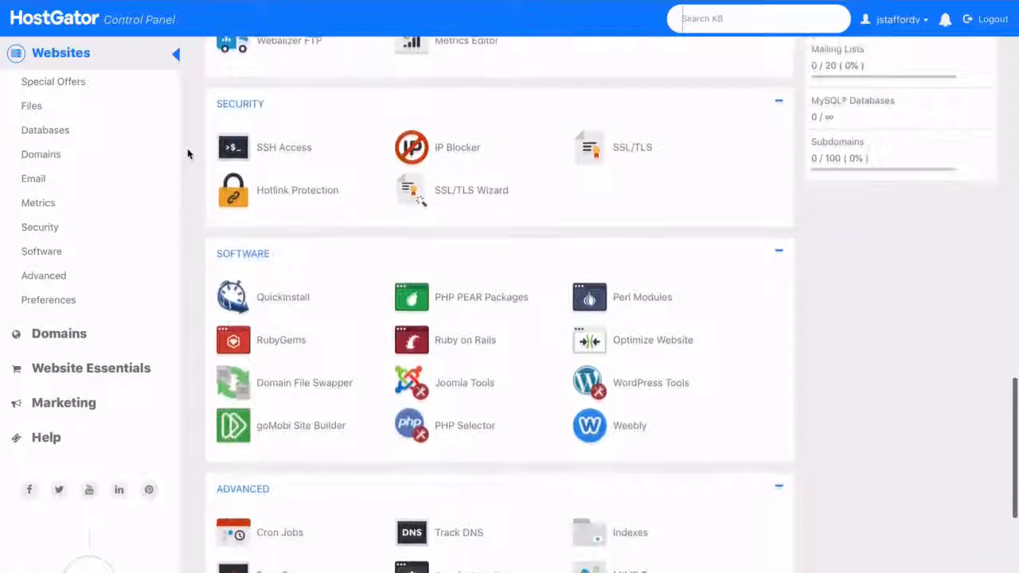
scroll(188, 154, "down", 1)
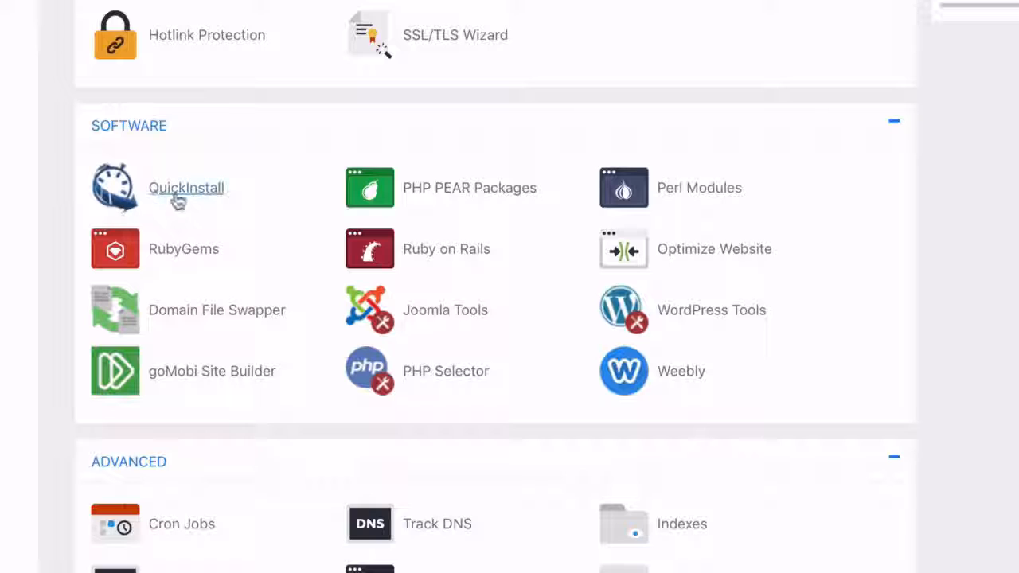
left_click(184, 191)
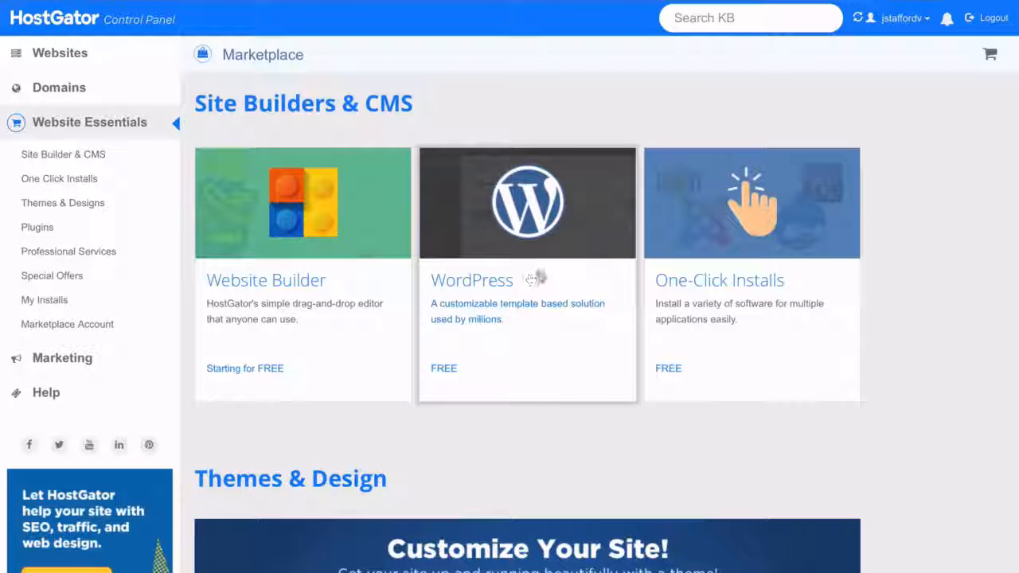
left_click(530, 275)
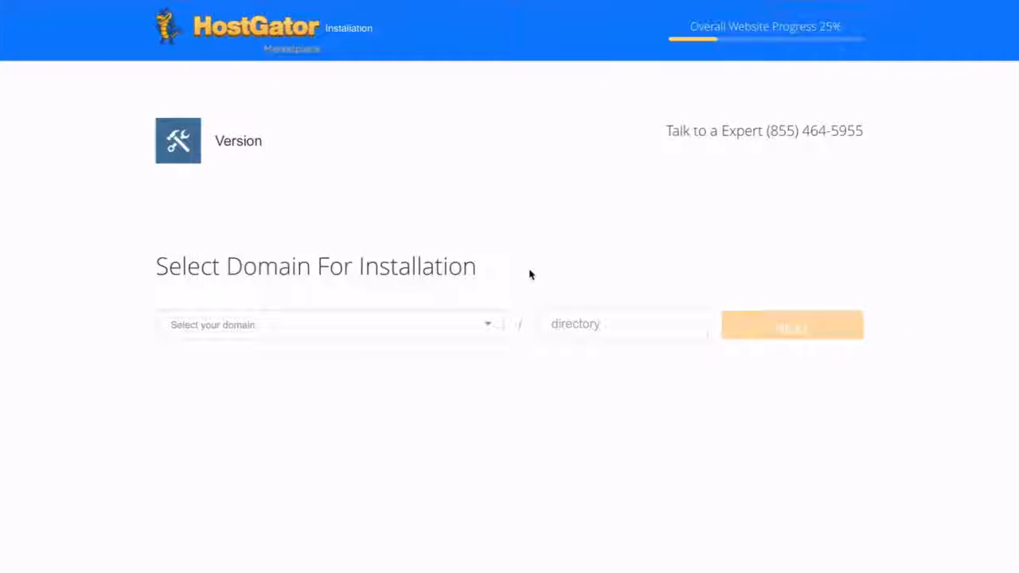
Select startyourdreamblog.com as the WordPress installation domain, leave the directory empty and continue to the install settings.
left_click(477, 337)
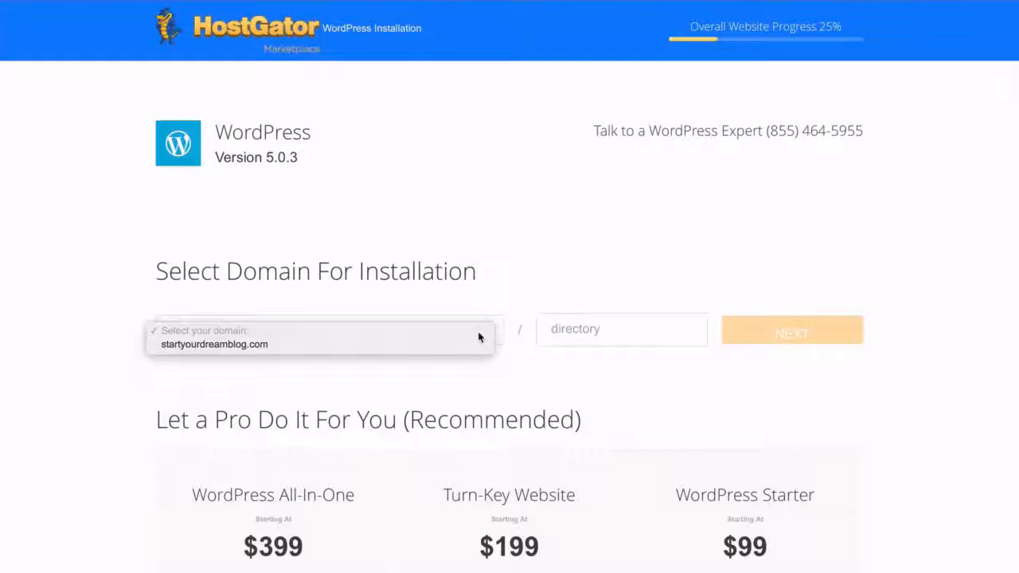
left_click(276, 350)
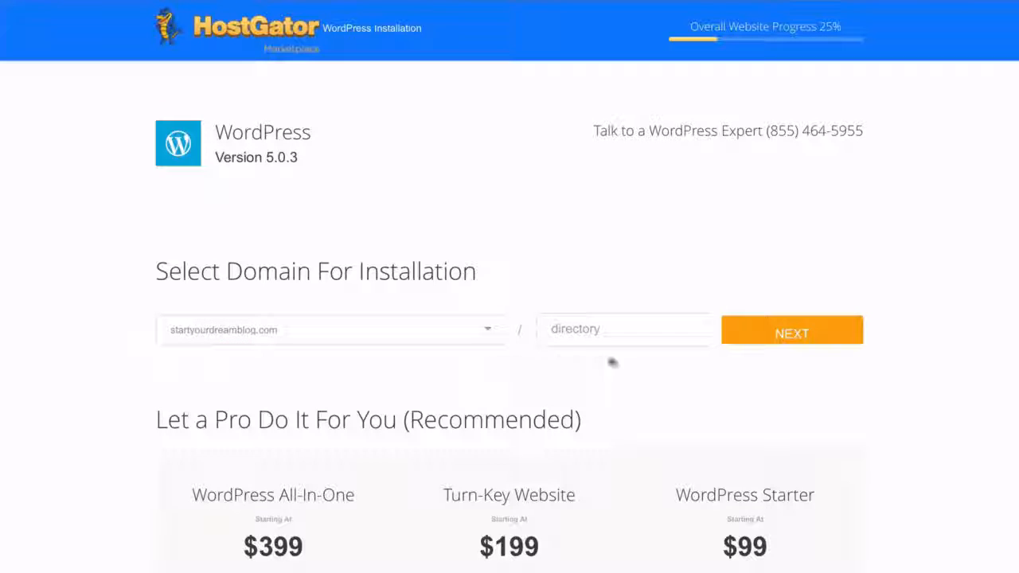
left_click(772, 338)
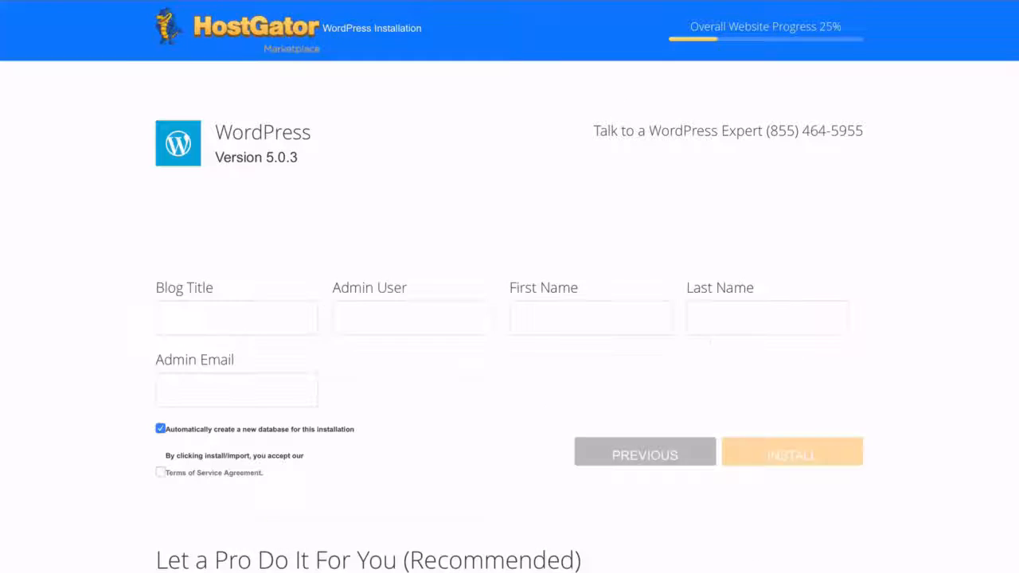
Fill in the blog title and admin details, accept the Terms of Service Agreement and install WordPress.
scroll(156, 293, "down", 1)
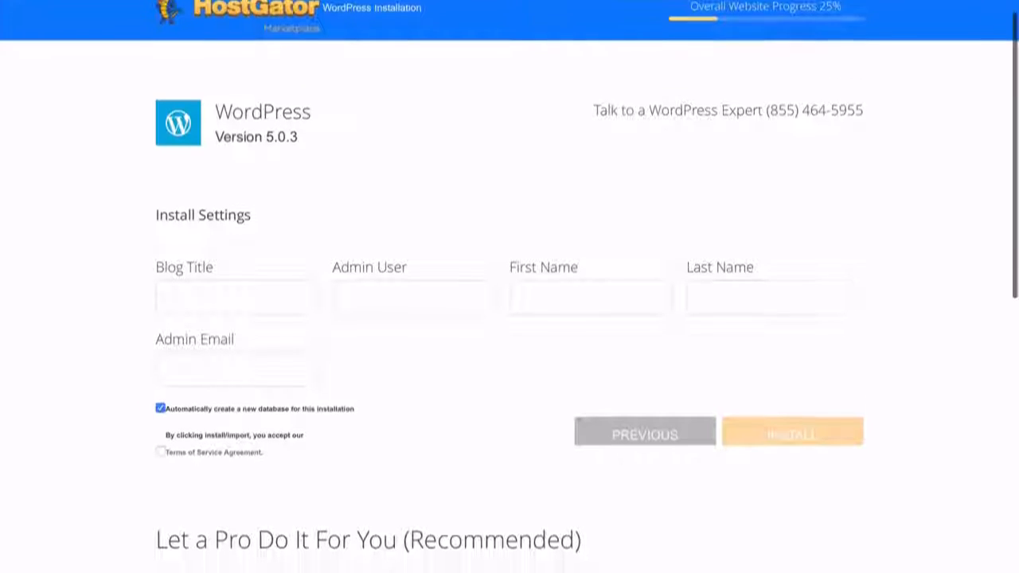
left_click(204, 274)
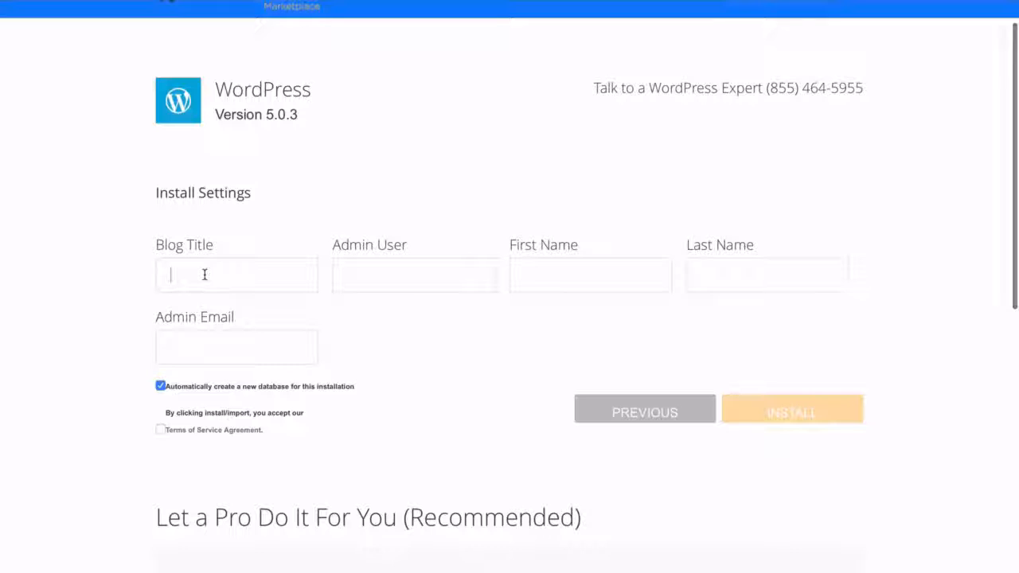
left_click(374, 273)
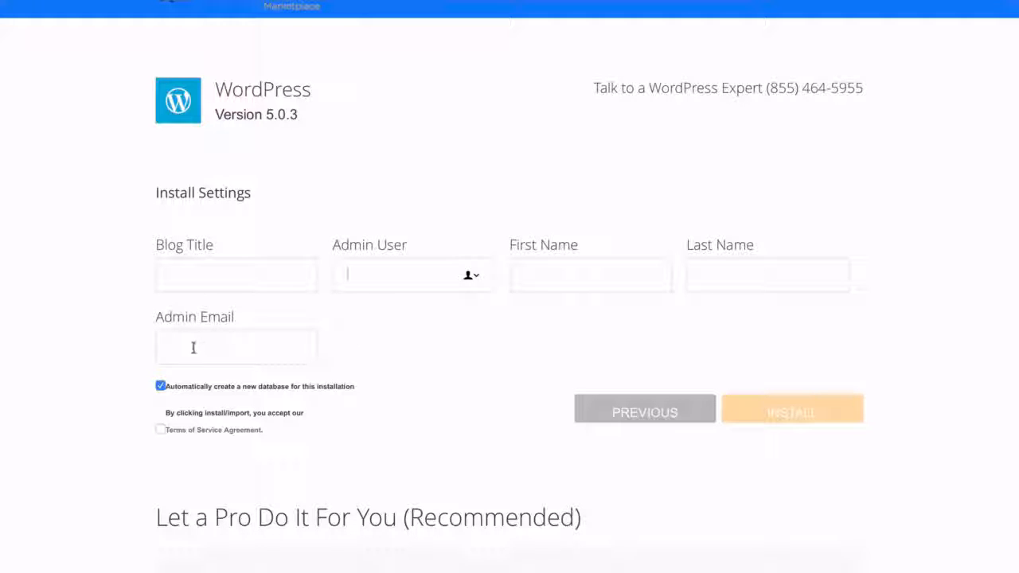
left_click(161, 430)
left_click(793, 419)
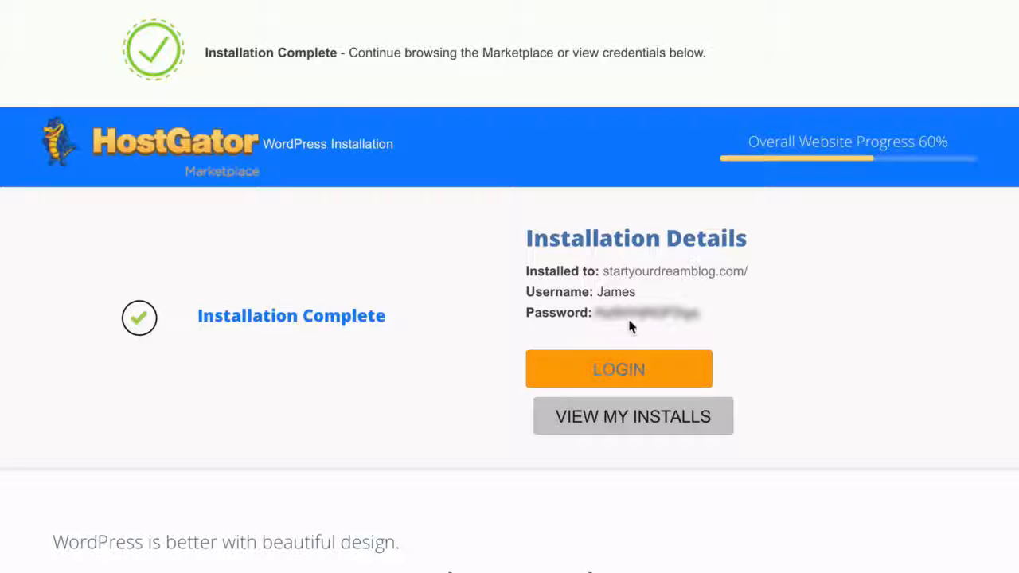
Highlight the WordPress username and password in the installation details and proceed to the WordPress login.
left_click_drag(518, 291, 697, 318)
left_click(708, 321)
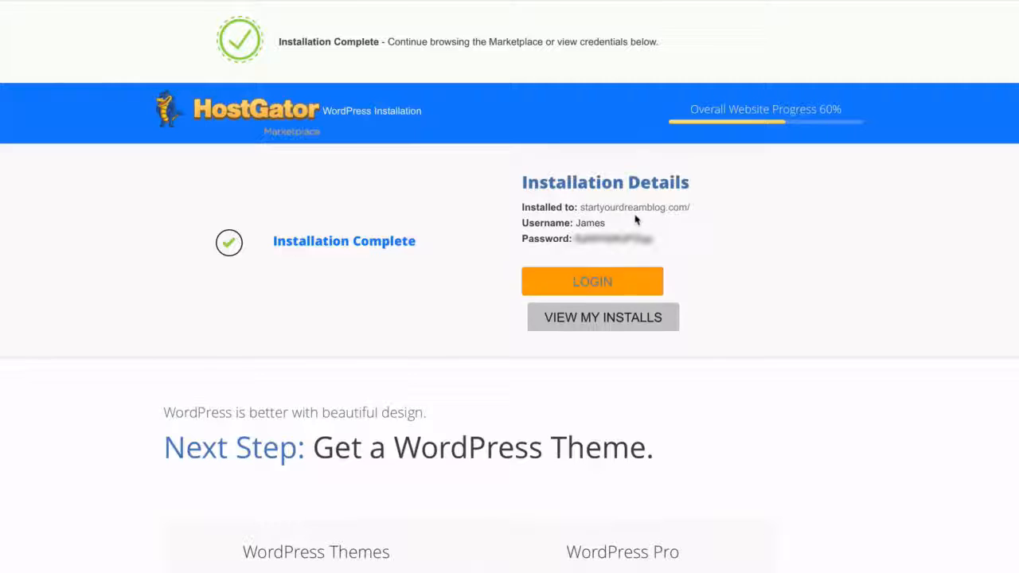
left_click(594, 290)
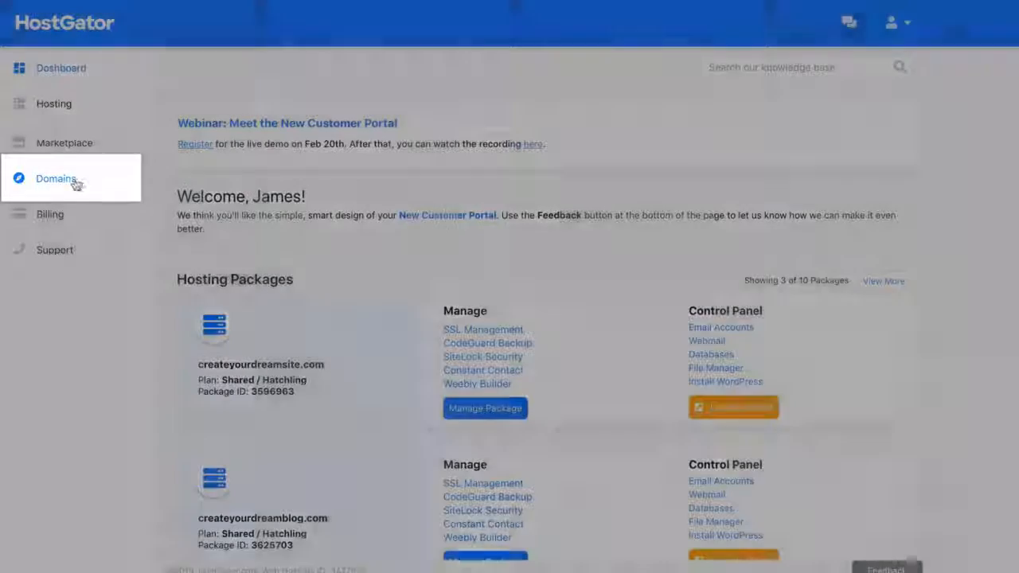
Expand the details of startyourdreamblog.com in the customer portal's domain list and open its name server settings.
left_click(66, 181)
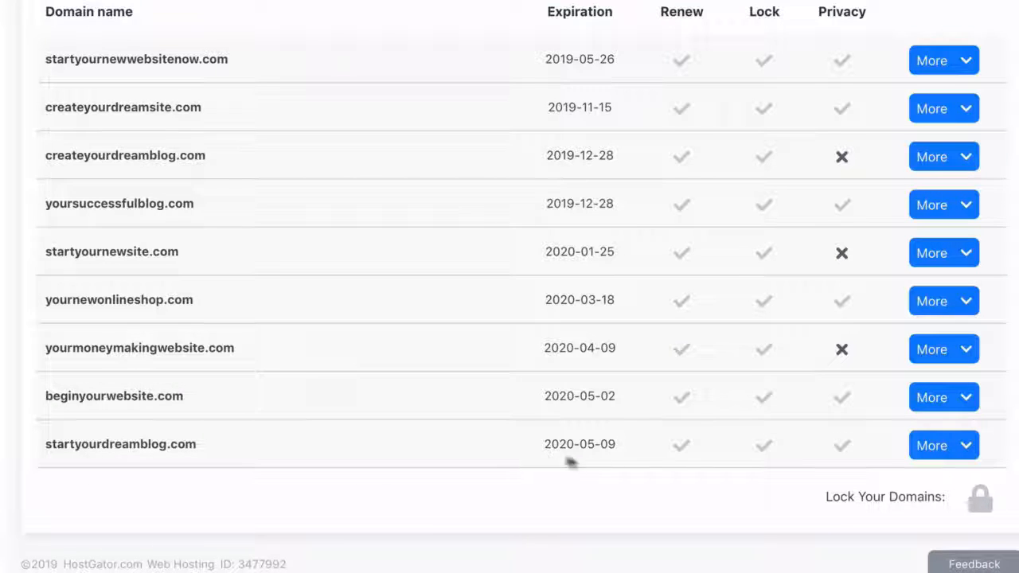
left_click(968, 451)
scroll(962, 450, "down", 4)
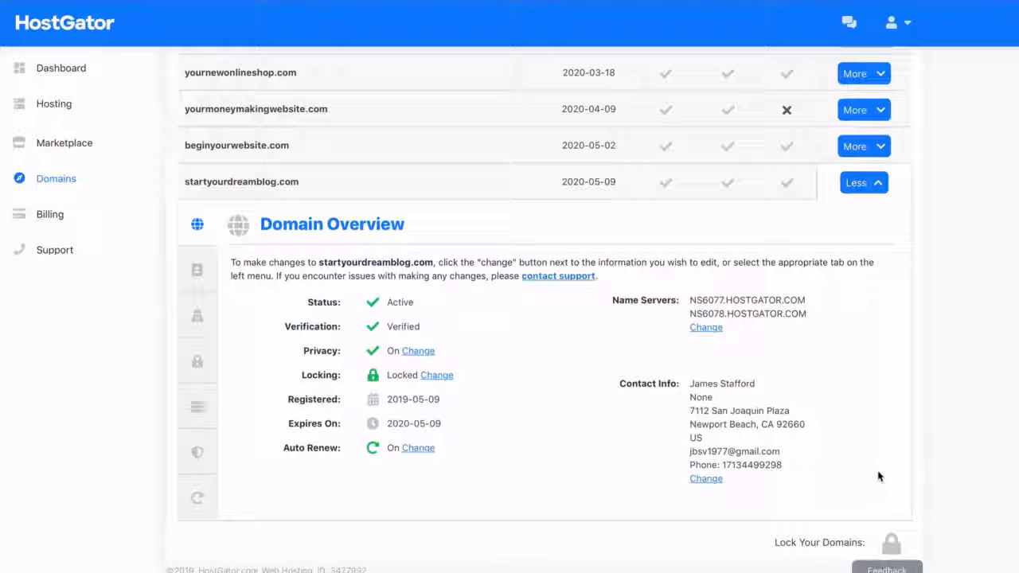
left_click(704, 332)
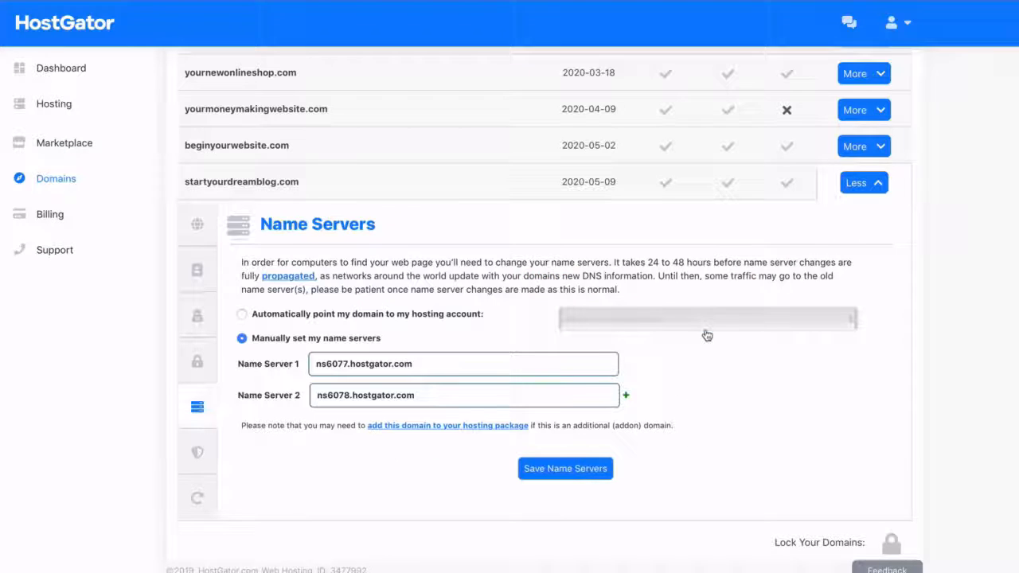
Choose to automatically point startyourdreamblog.com to the hosting account instead of setting its name servers manually.
left_click(243, 316)
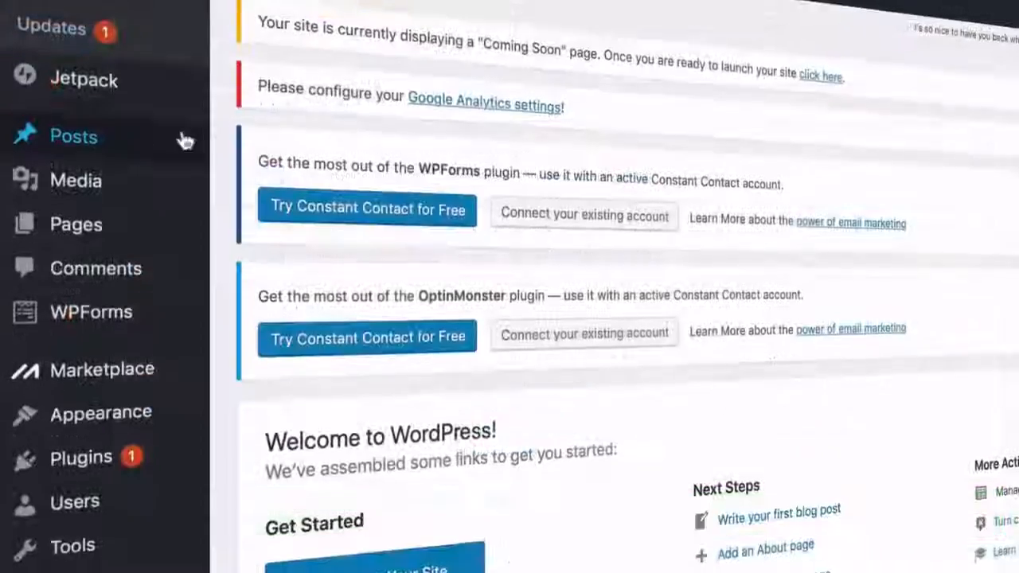
mouse_move(58, 145)
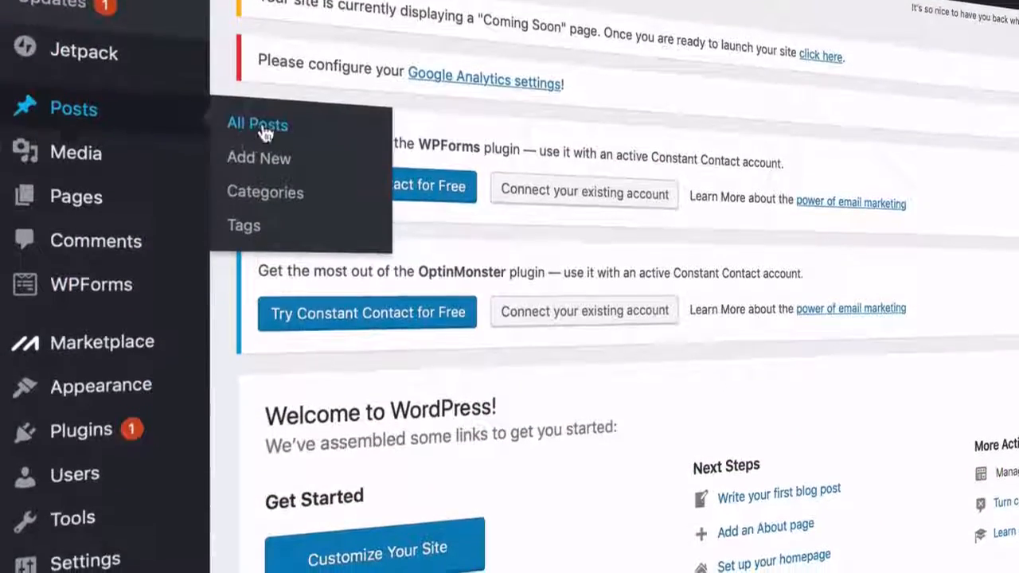
mouse_move(164, 170)
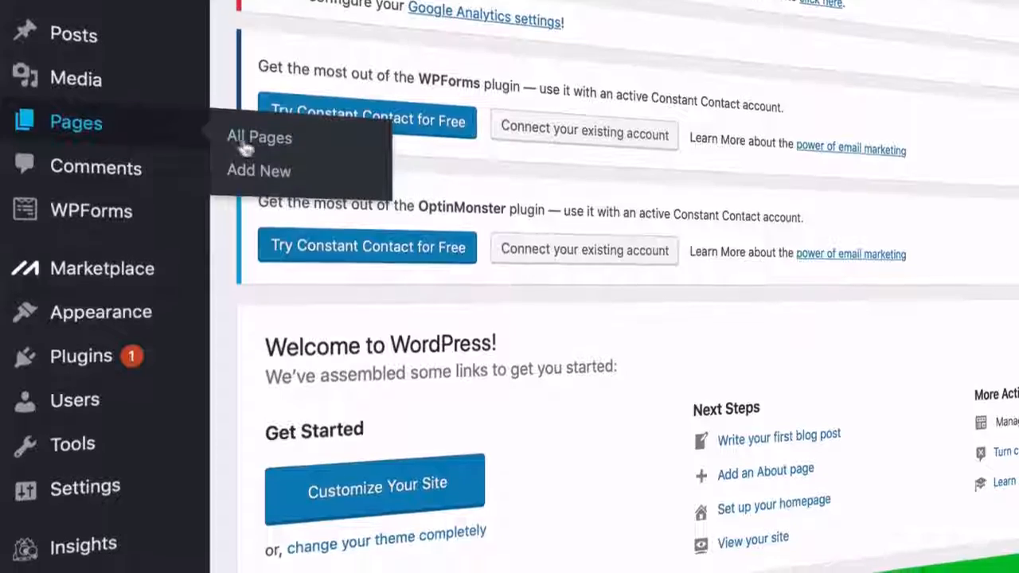
mouse_move(155, 198)
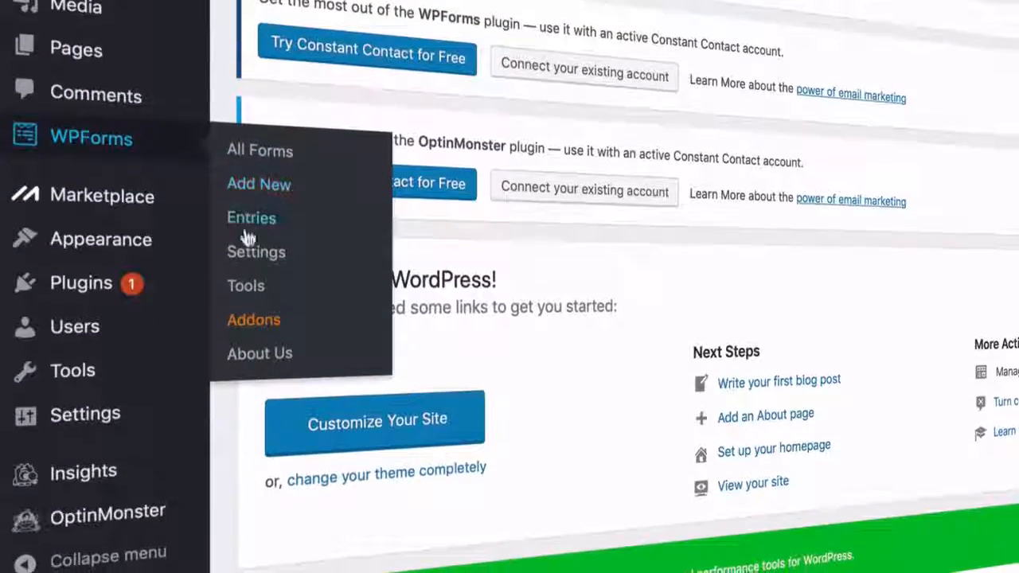
mouse_move(161, 212)
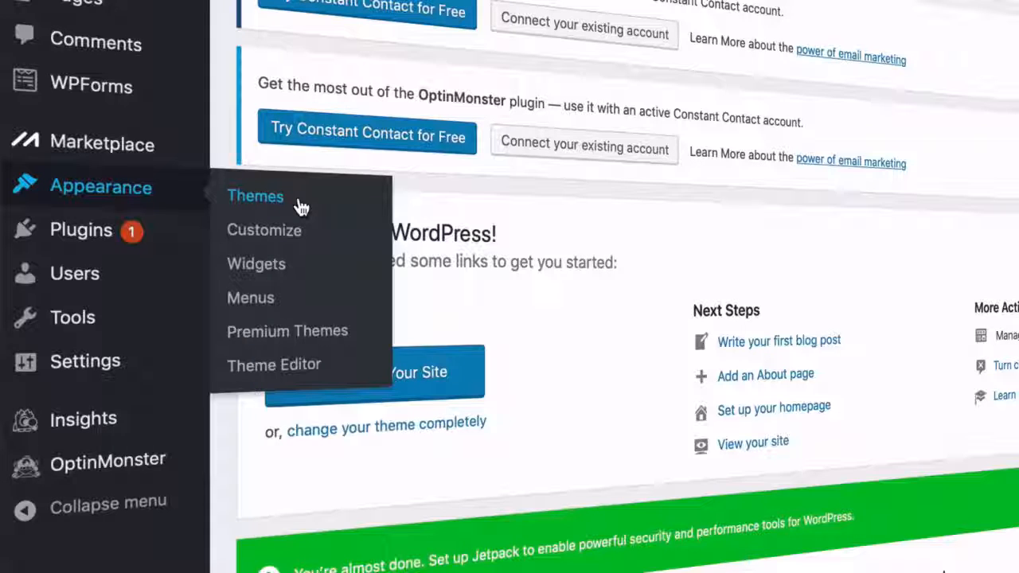
mouse_move(72, 235)
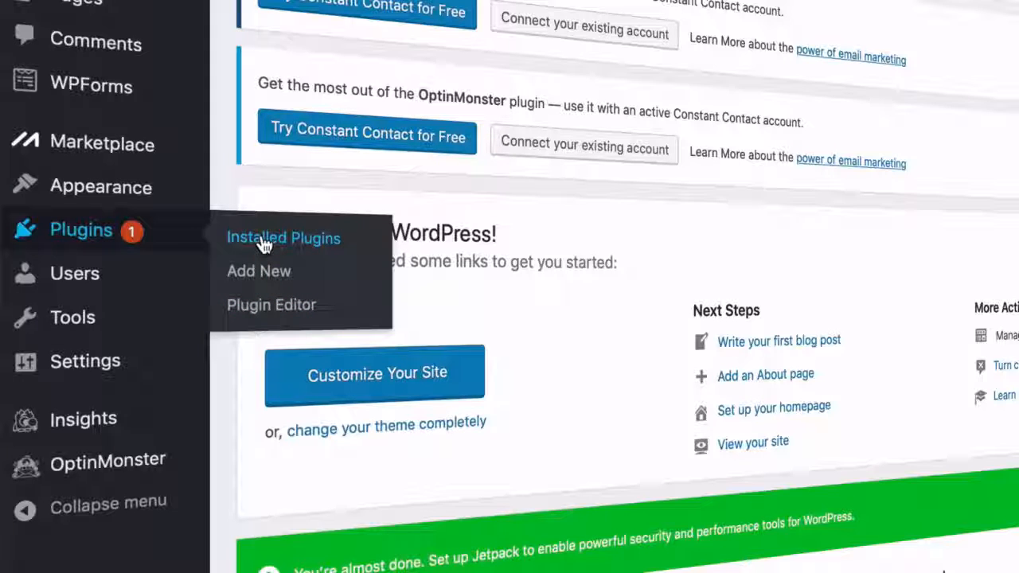
mouse_move(117, 372)
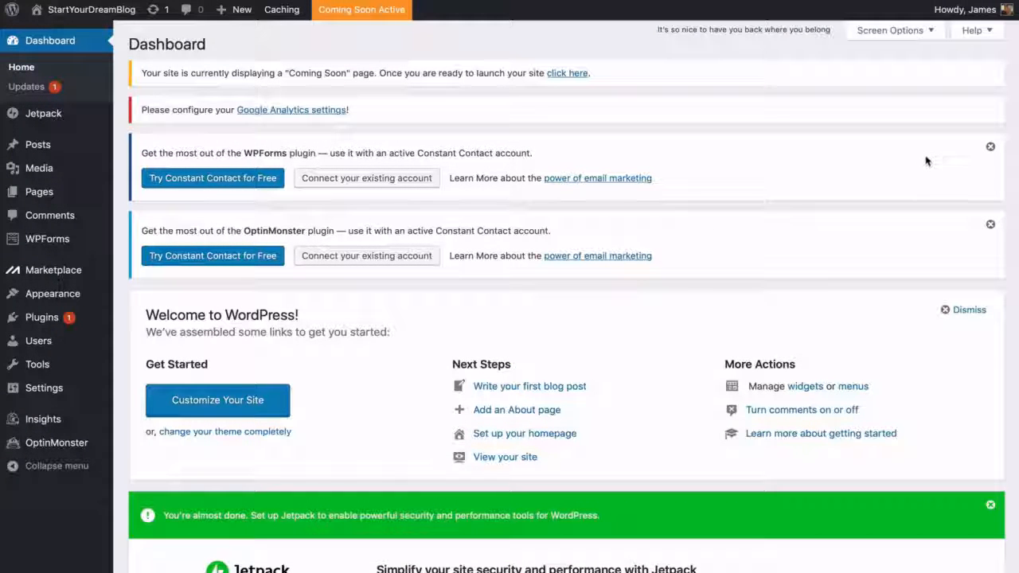
Dismiss the WPForms, OptinMonster and Jetpack notices on the WordPress dashboard.
left_click(990, 148)
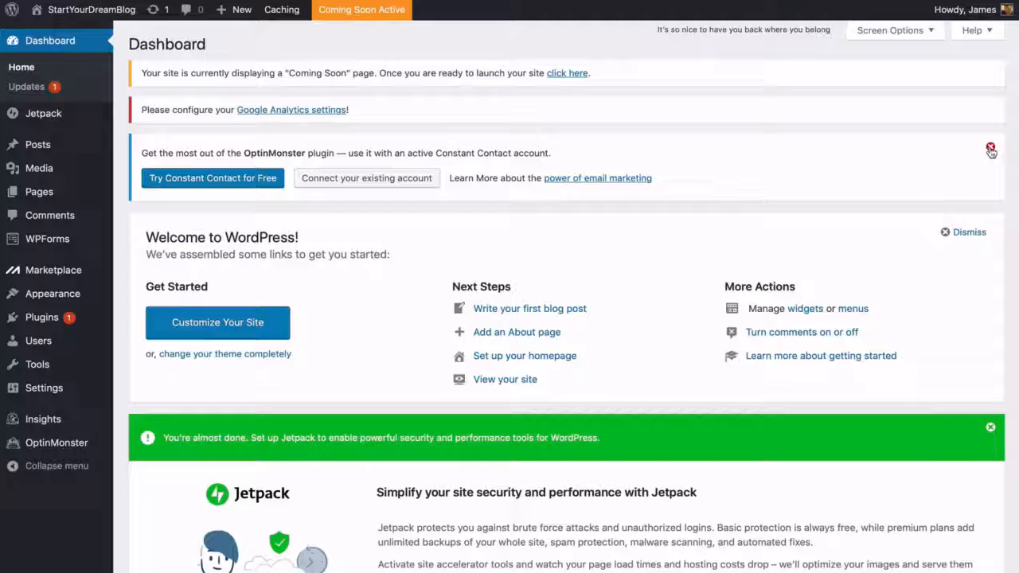
left_click(990, 150)
left_click(990, 357)
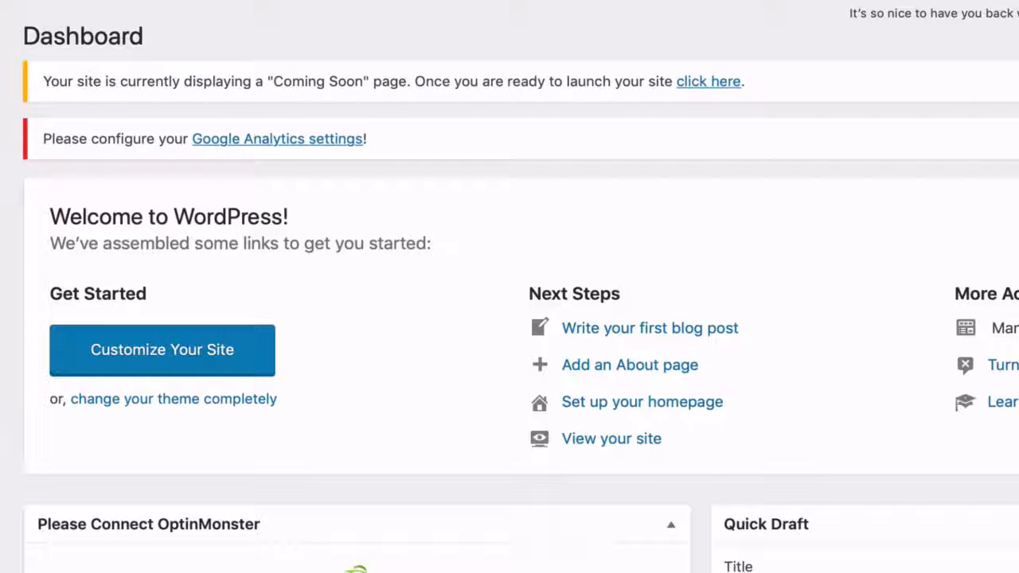
Launch the site out of Coming Soon mode and look over the live site in a new browser tab.
left_click(707, 82)
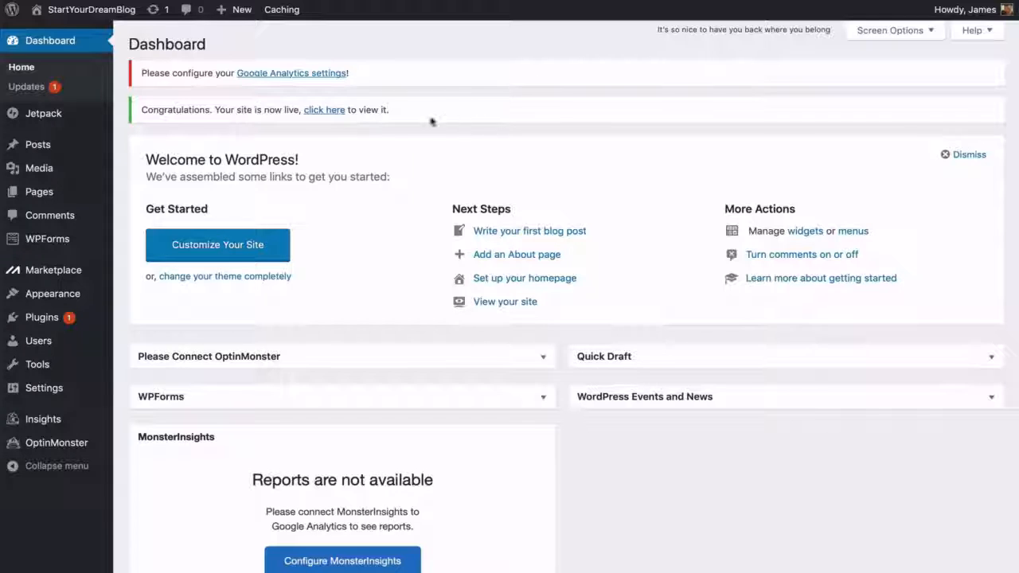
right_click(327, 117)
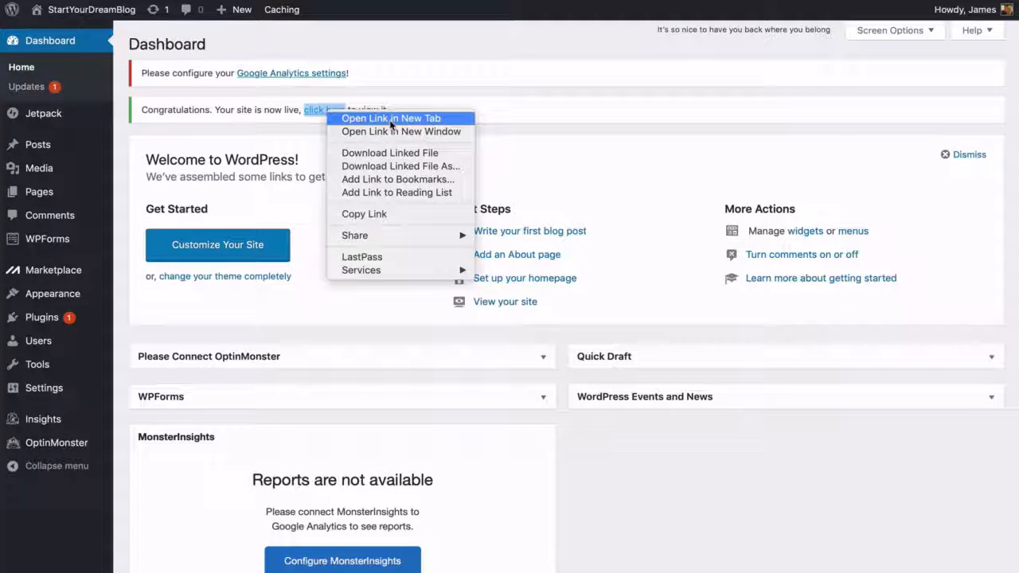
left_click(391, 118)
left_click(615, 11)
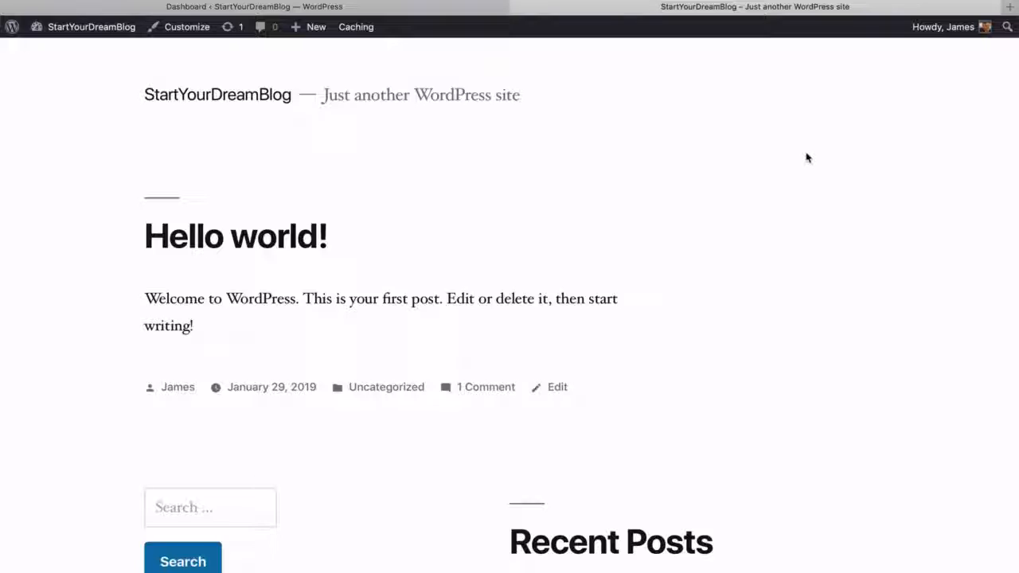
scroll(806, 157, "down", 10)
scroll(807, 158, "up", 10)
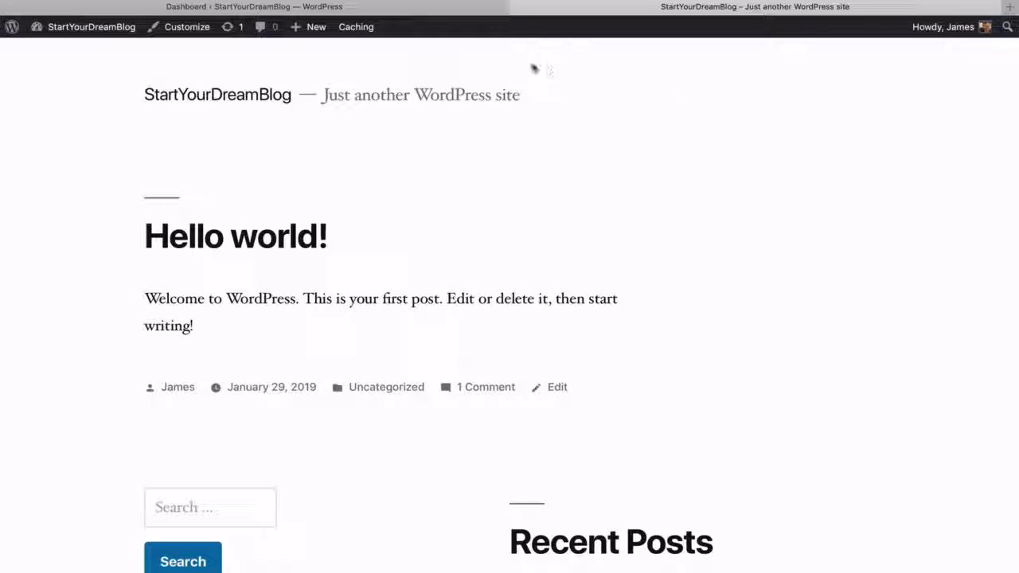
Return to the WordPress dashboard and start adding a new theme from the installed themes page.
left_click(451, 12)
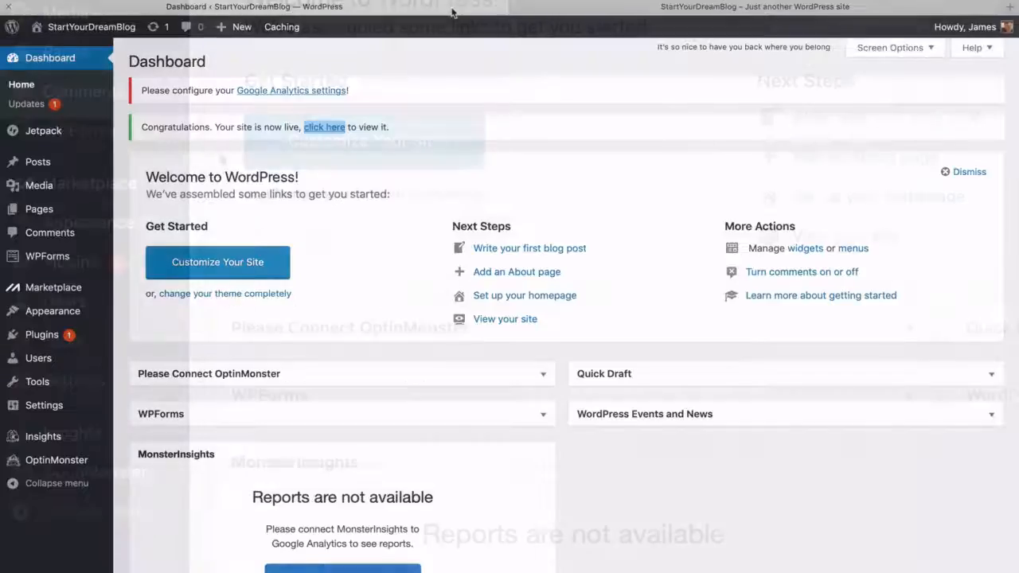
mouse_move(164, 227)
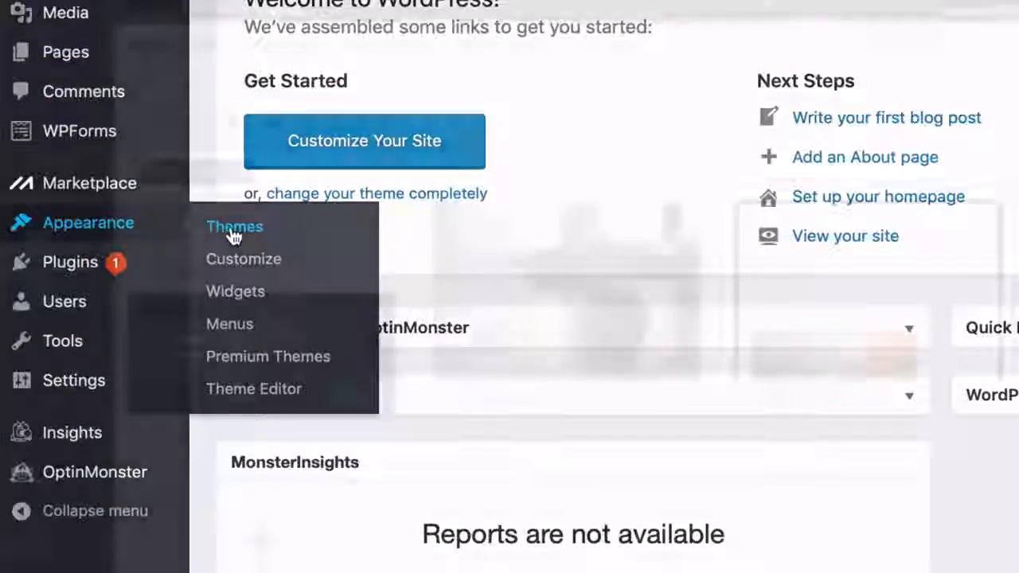
left_click(233, 230)
scroll(117, 307, "down", 3)
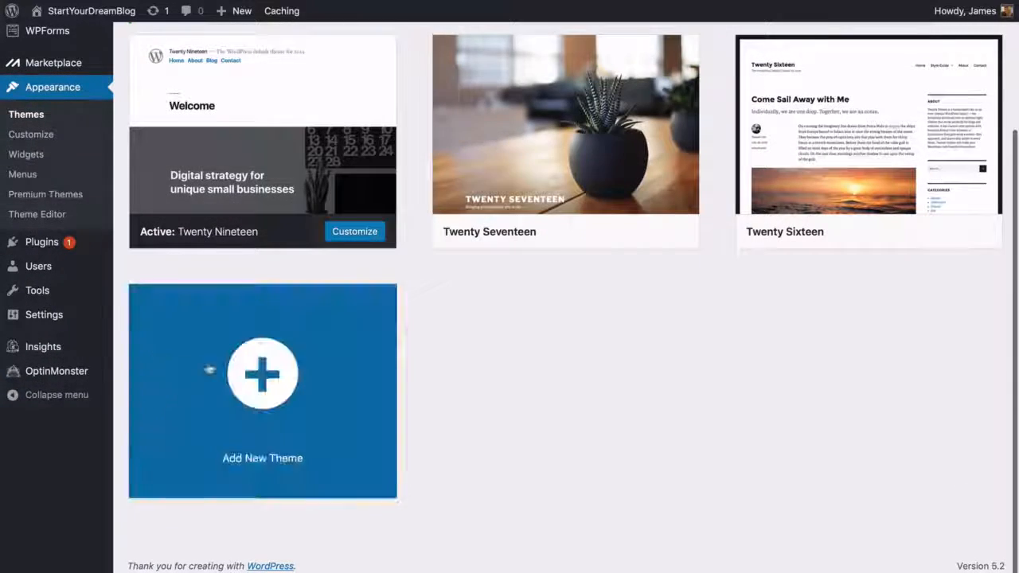
left_click(265, 385)
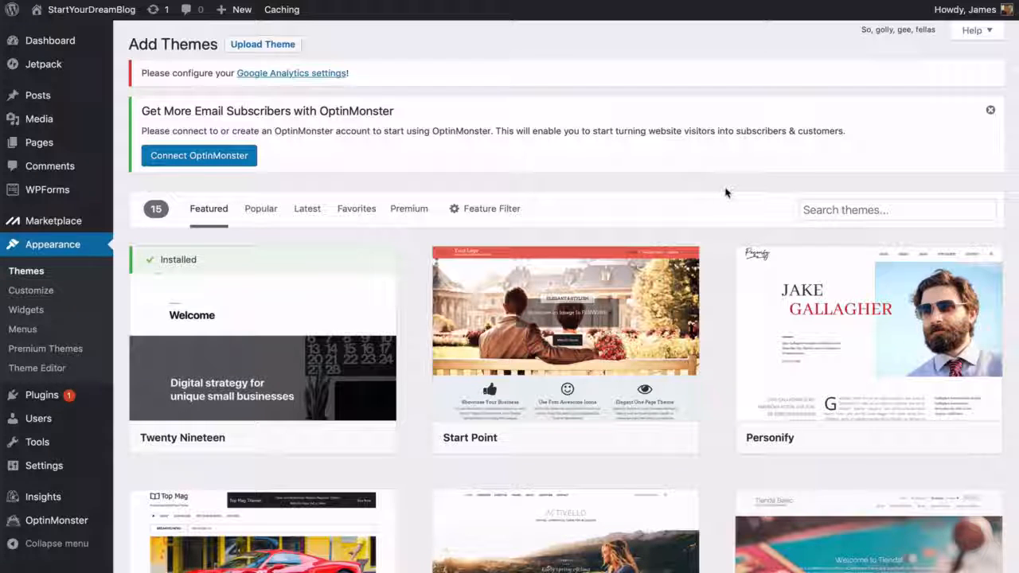
Search the theme directory for "oceanwp".
left_click(822, 210)
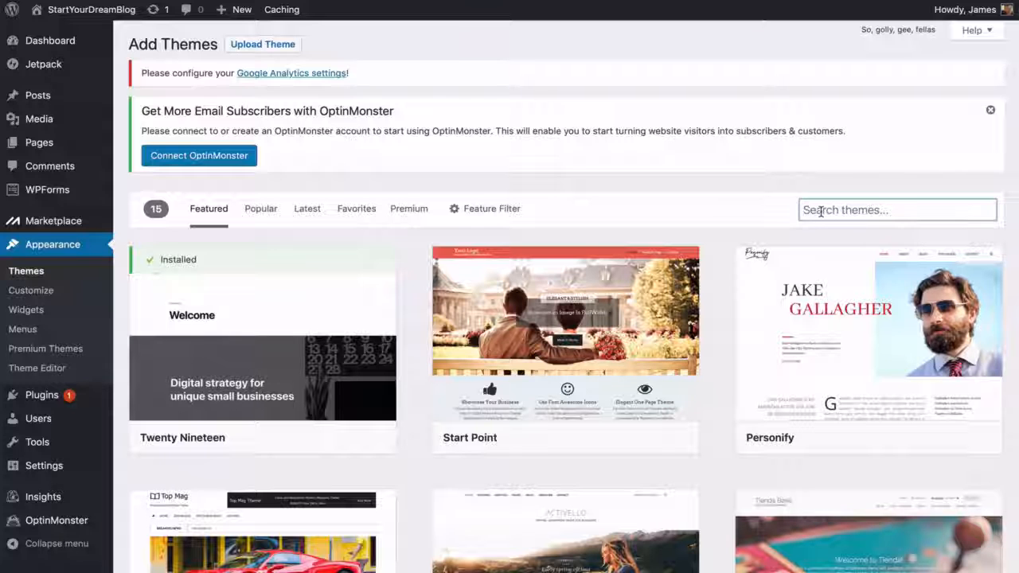
type("oceawp")
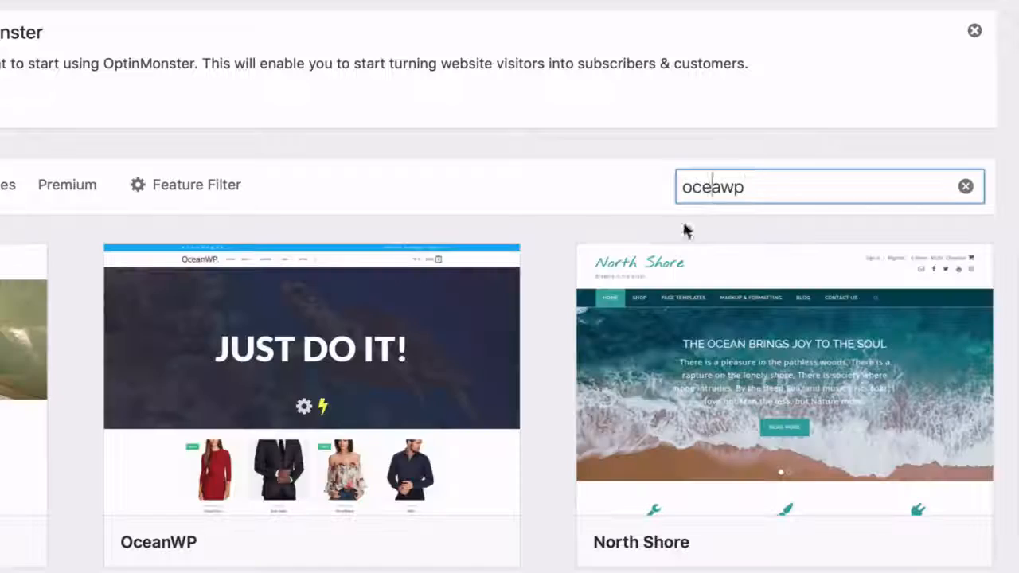
left_click(716, 186)
type("n")
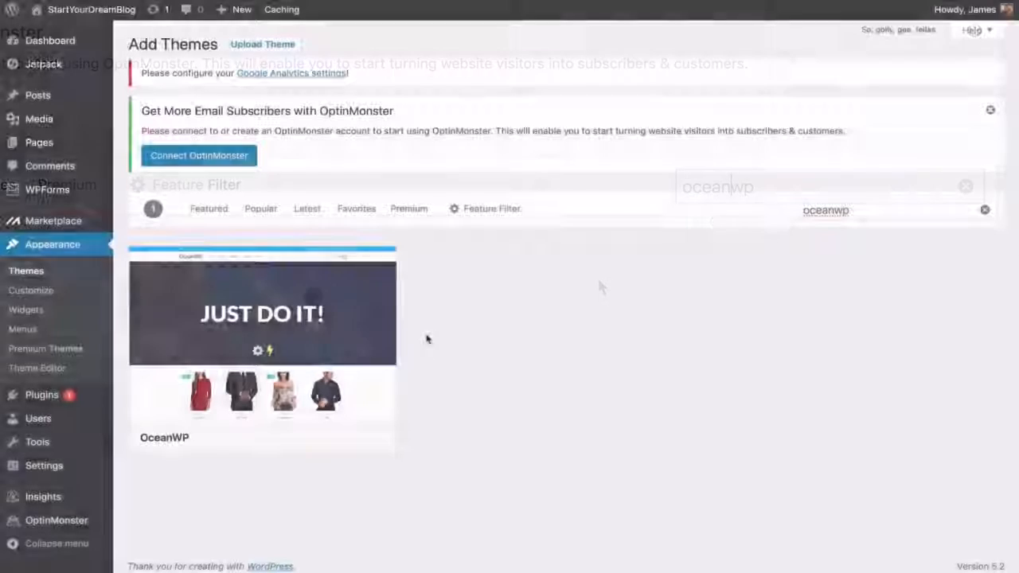
Install the OceanWP theme and activate it on the site.
mouse_move(377, 377)
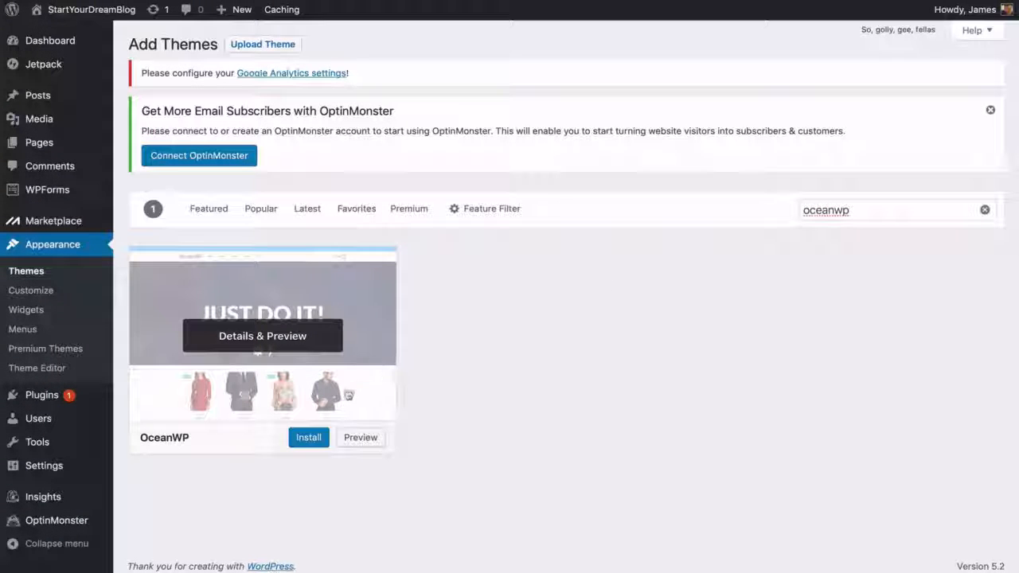
left_click(310, 438)
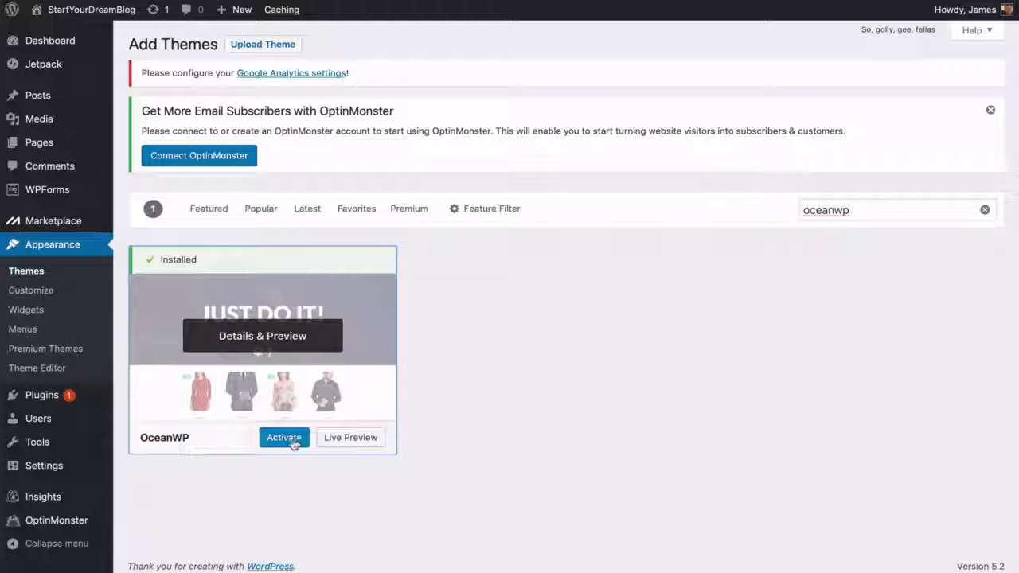
left_click(284, 437)
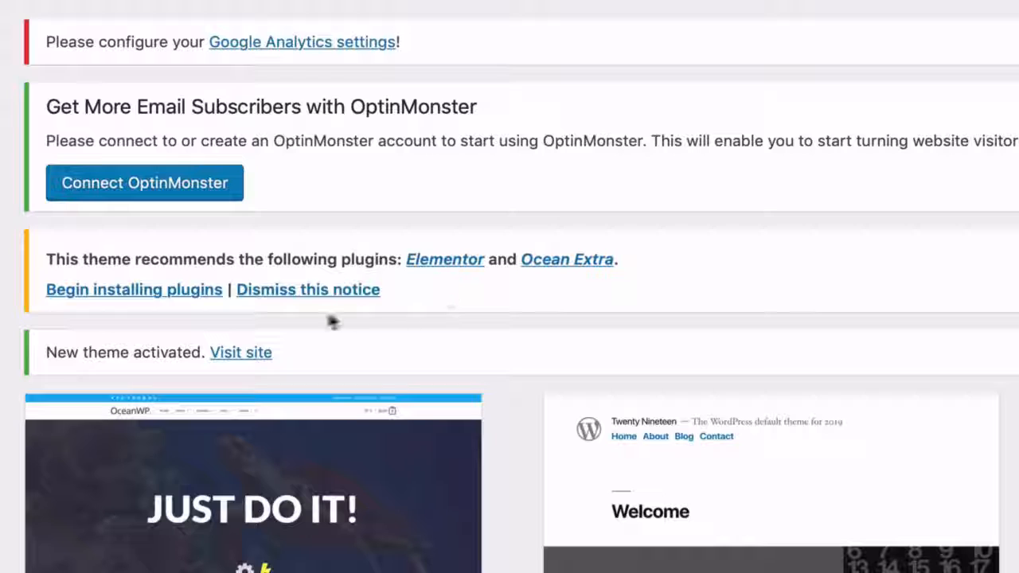
Install the theme's two recommended plugins, Elementor and Ocean Extra, together with the bulk Install action.
left_click(137, 293)
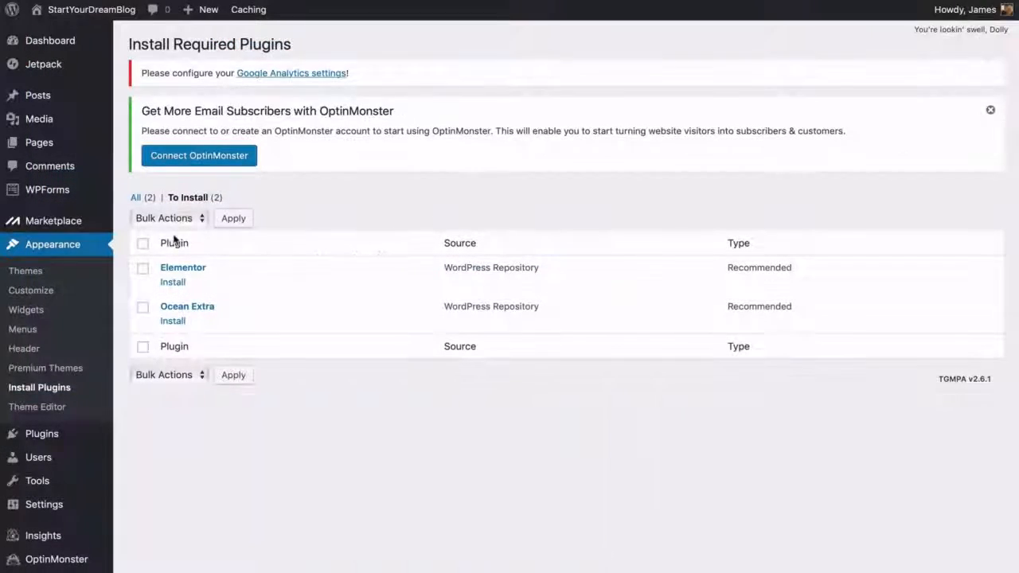
left_click(143, 247)
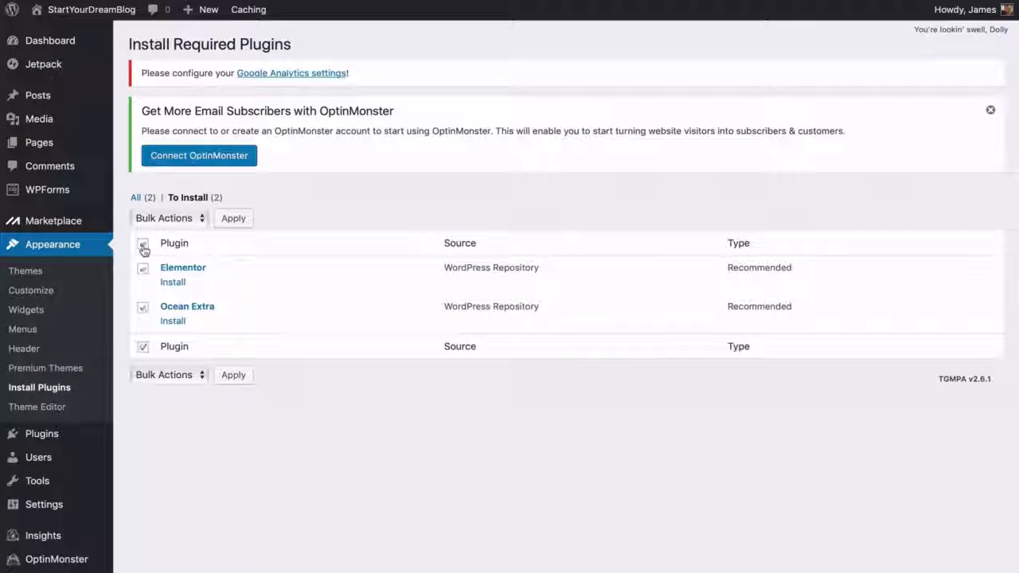
left_click(182, 221)
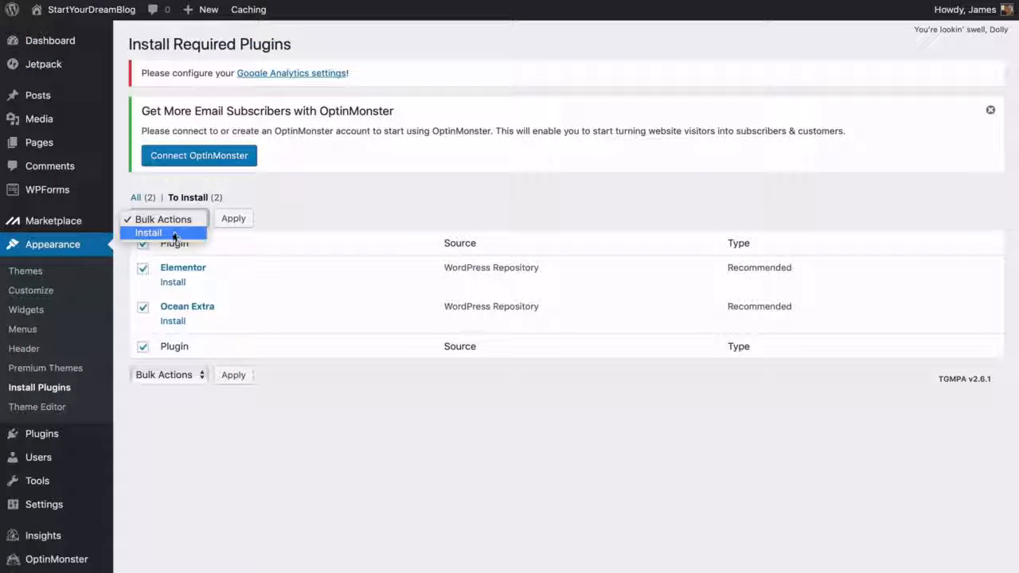
left_click(175, 231)
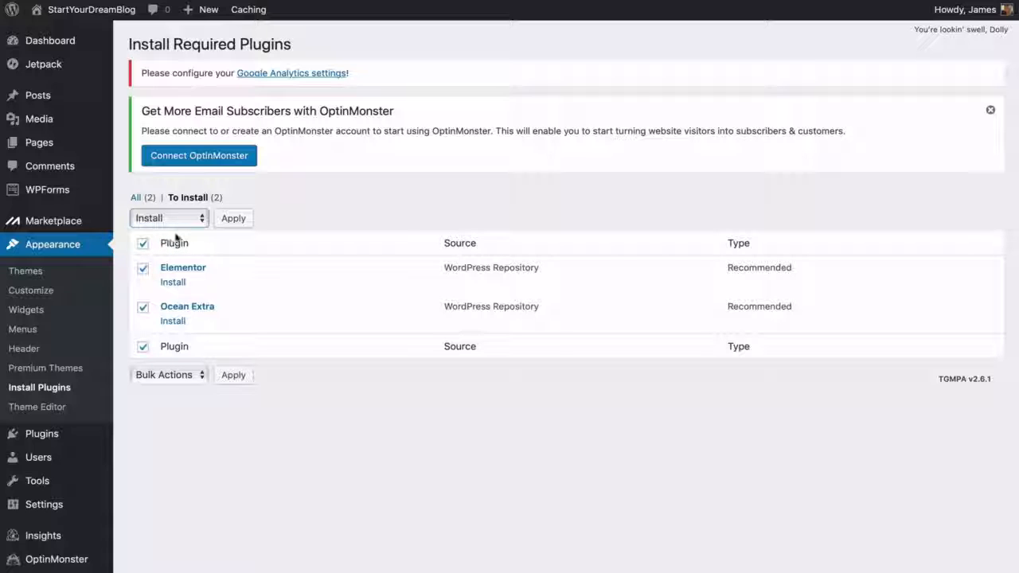
left_click(234, 220)
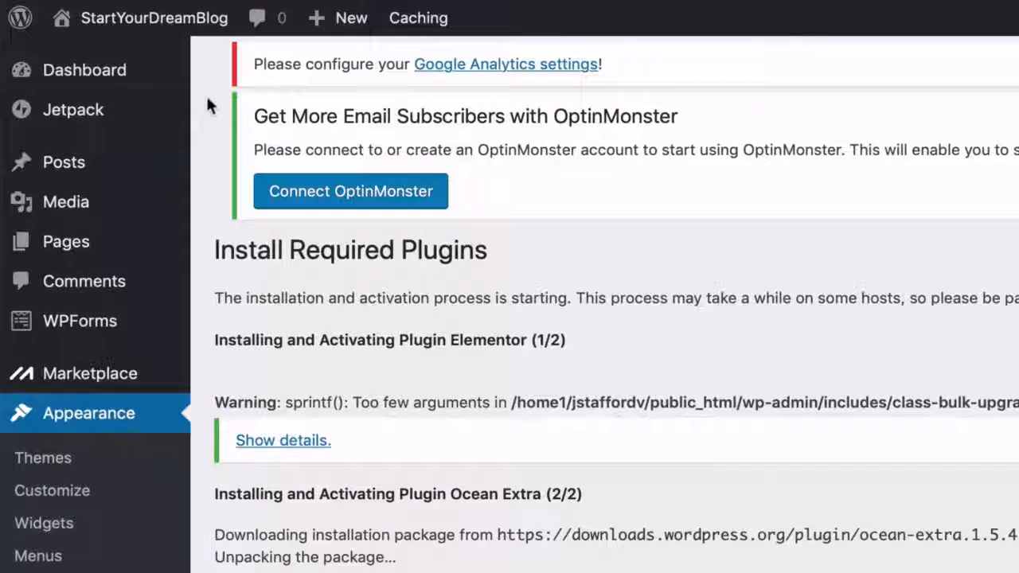
View the live site in a new browser tab and examine the homepage with the new theme.
mouse_move(213, 26)
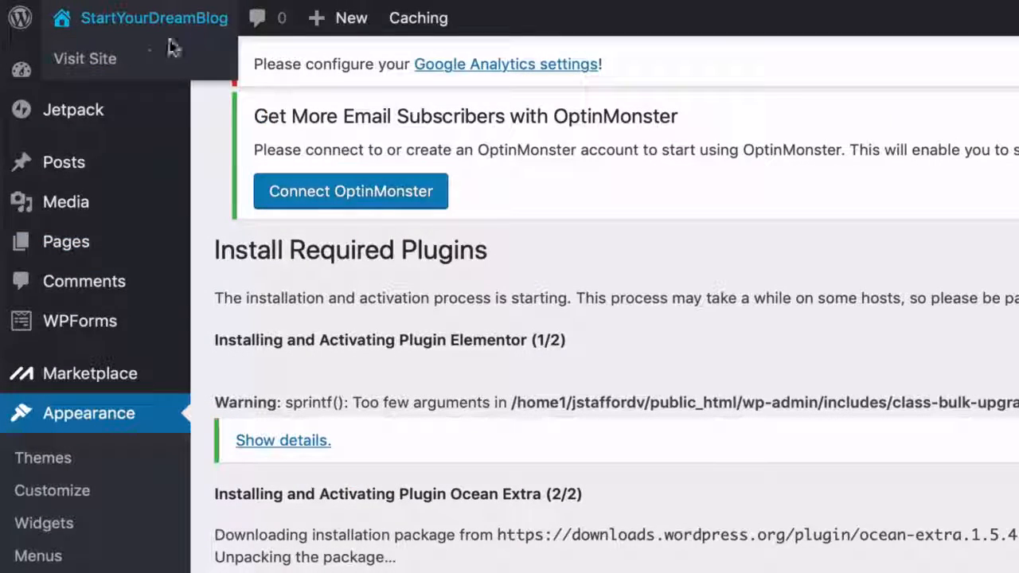
right_click(107, 62)
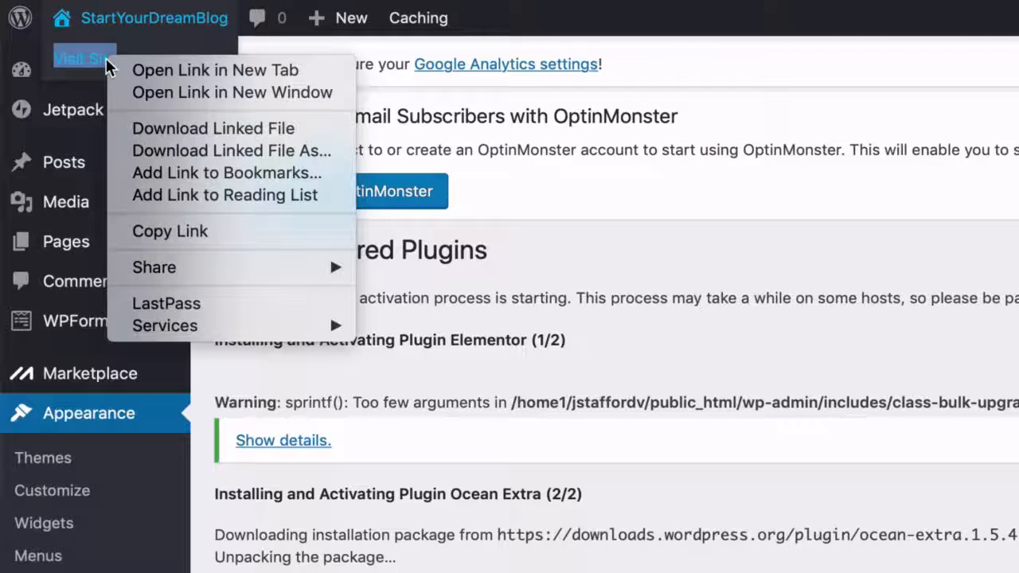
left_click(147, 73)
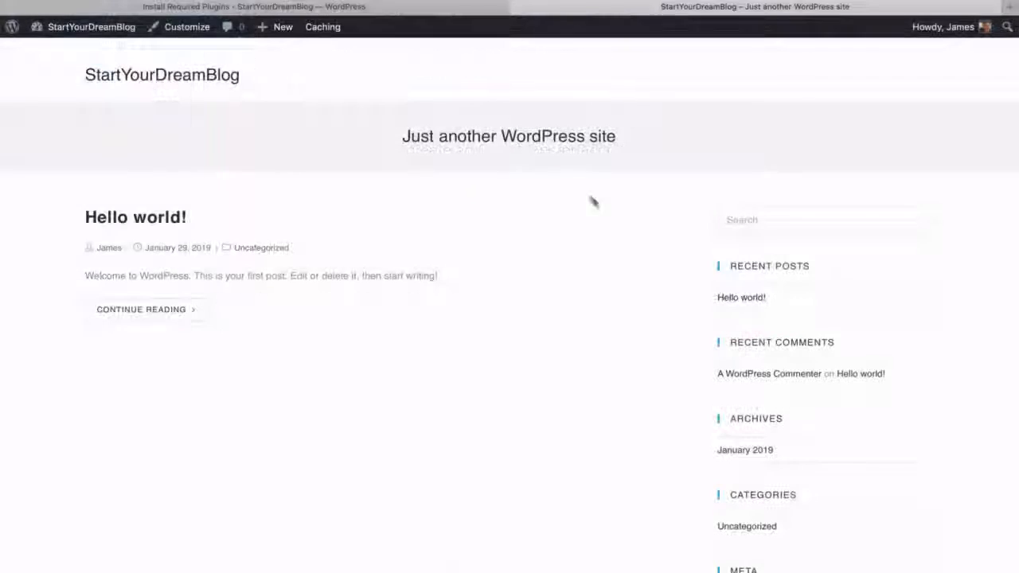
scroll(623, 208, "down", 3)
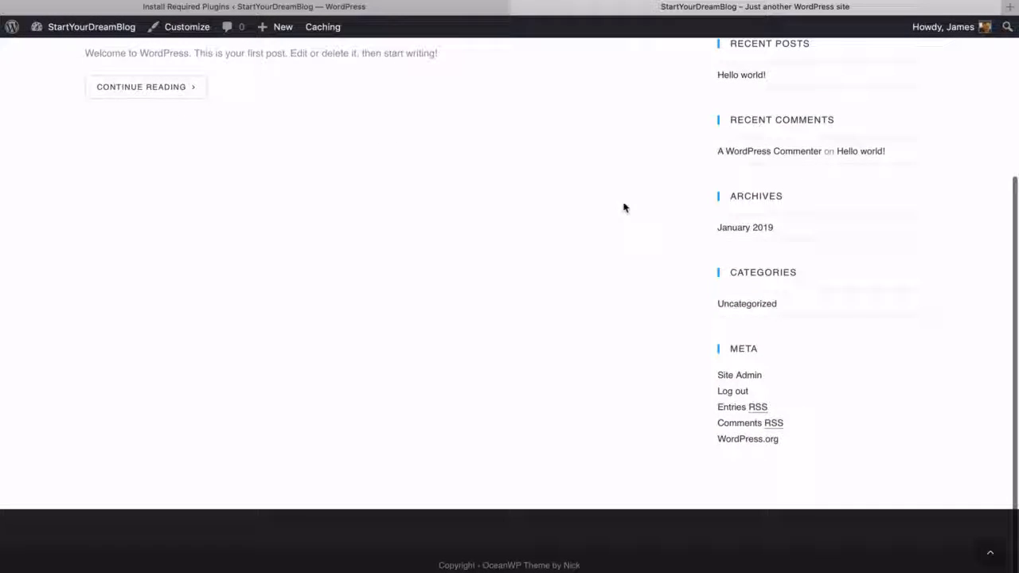
scroll(623, 206, "up", 3)
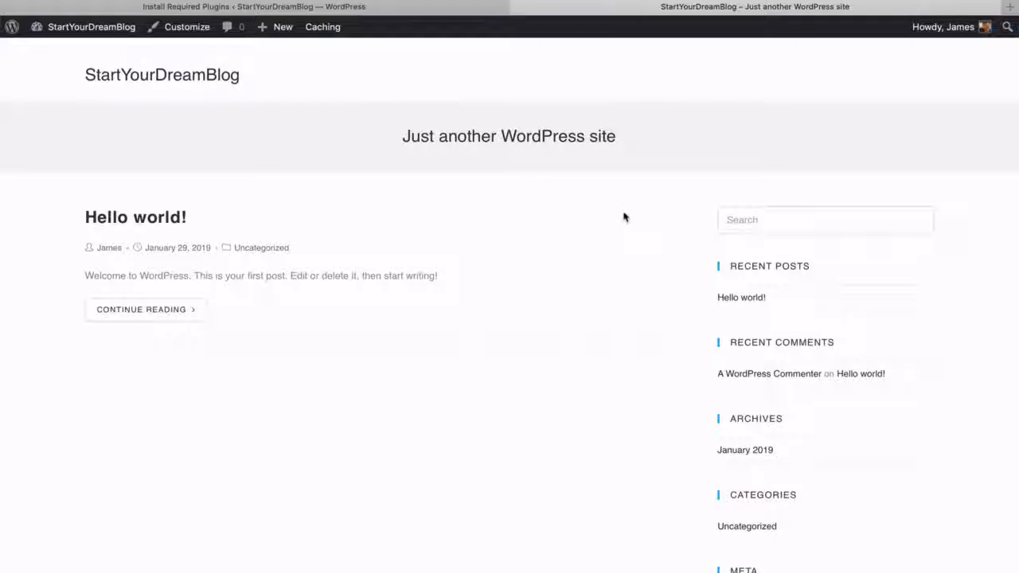
scroll(753, 298, "down", 3)
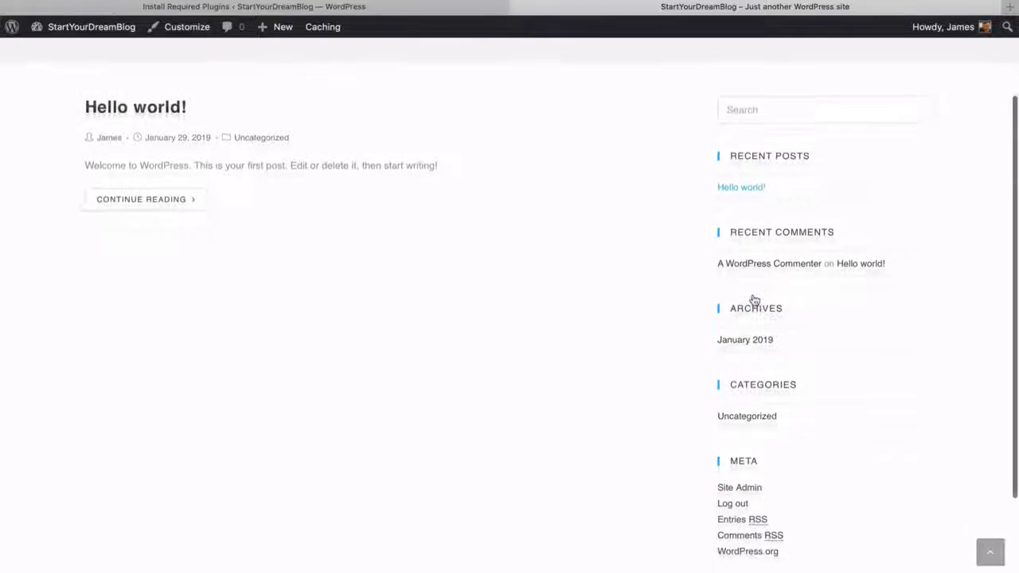
scroll(678, 276, "up", 3)
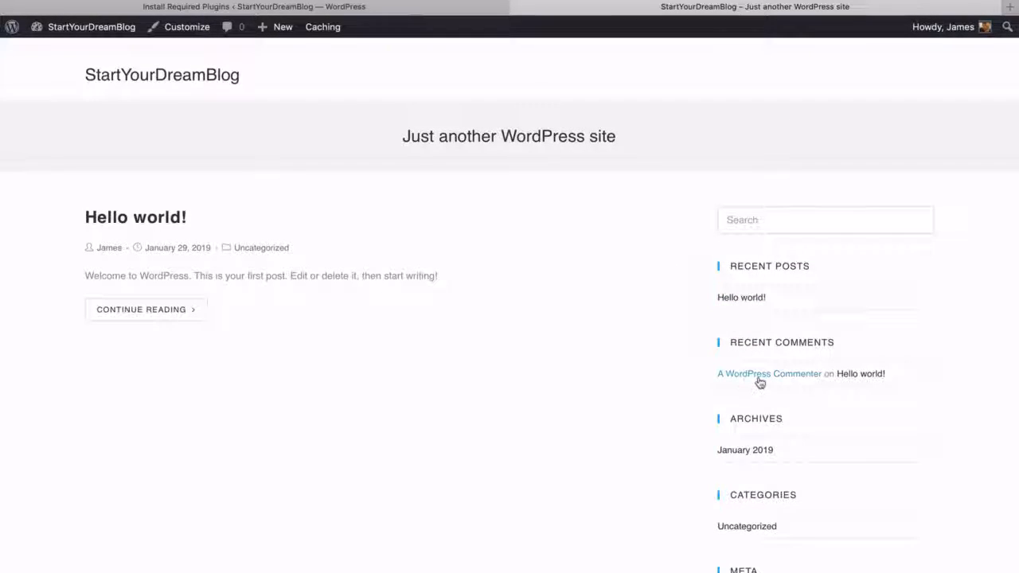
Search the directory of new plugins for "Envato elements".
scroll(759, 380, "down", 3)
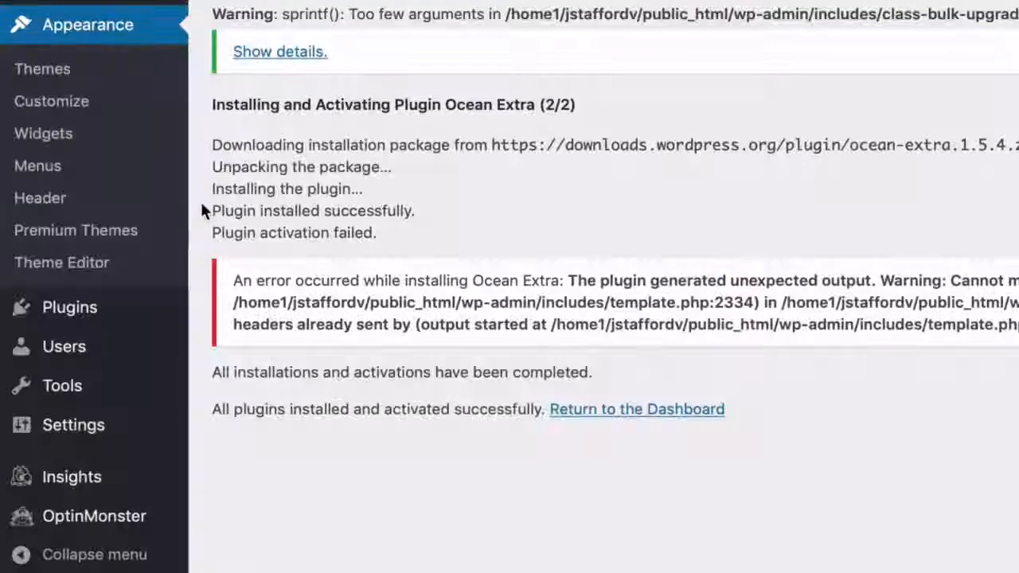
mouse_move(166, 311)
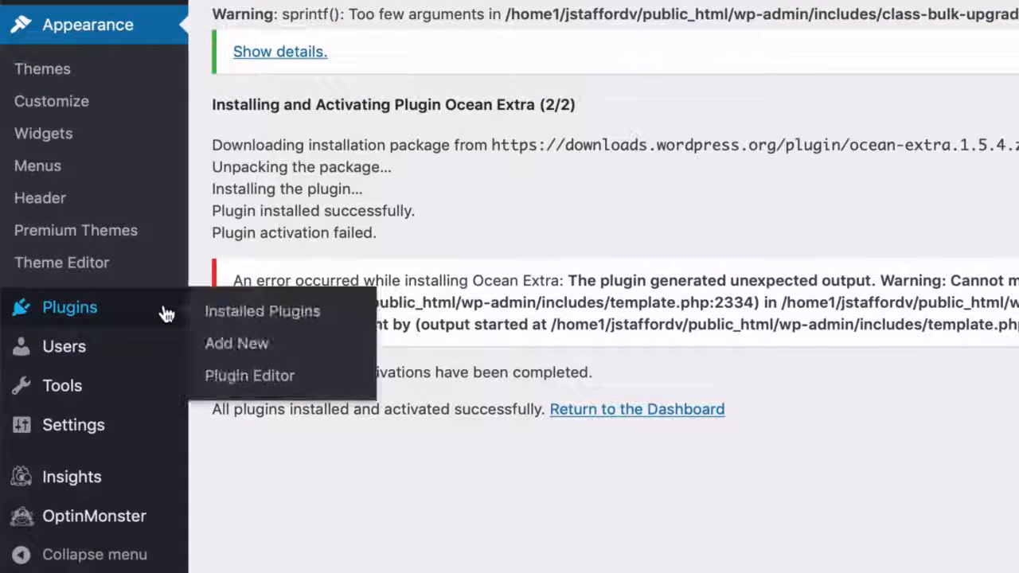
left_click(237, 344)
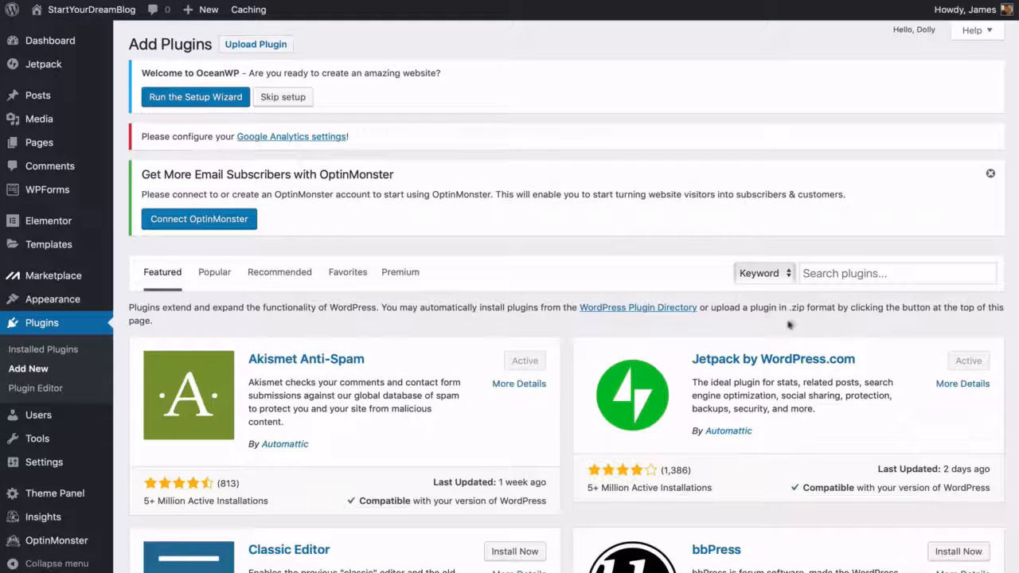
left_click(813, 273)
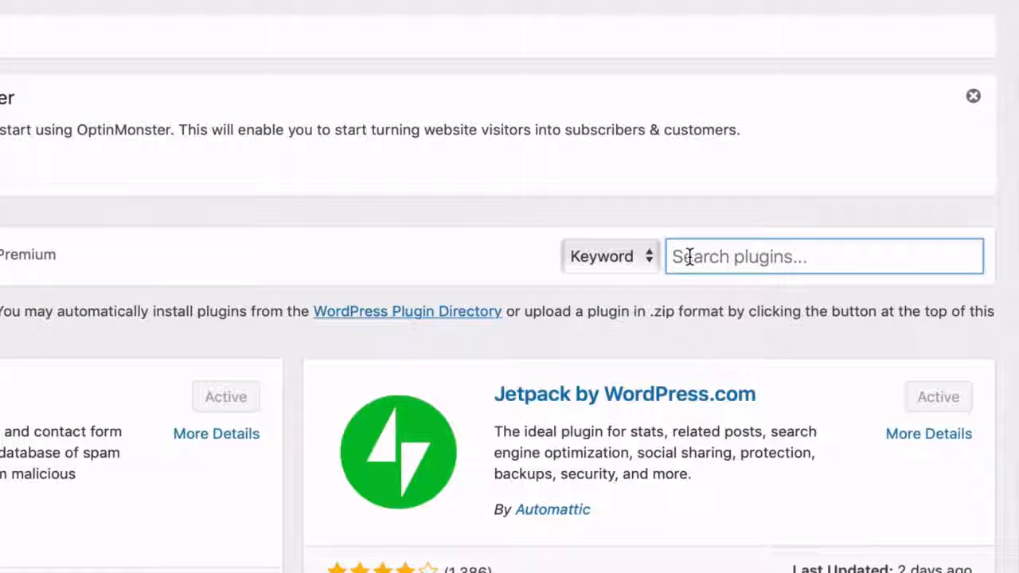
type("Envato ele")
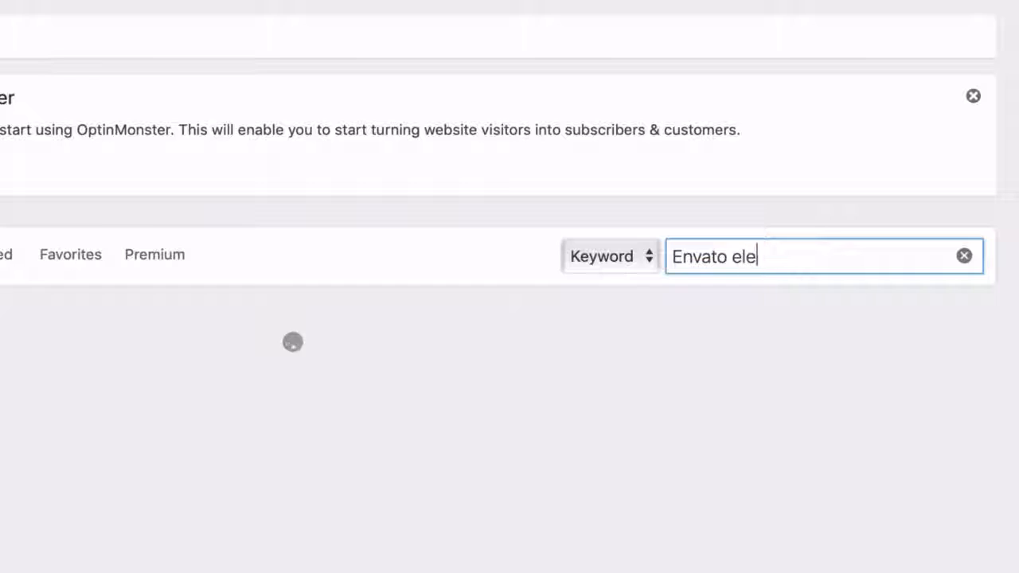
type("ments")
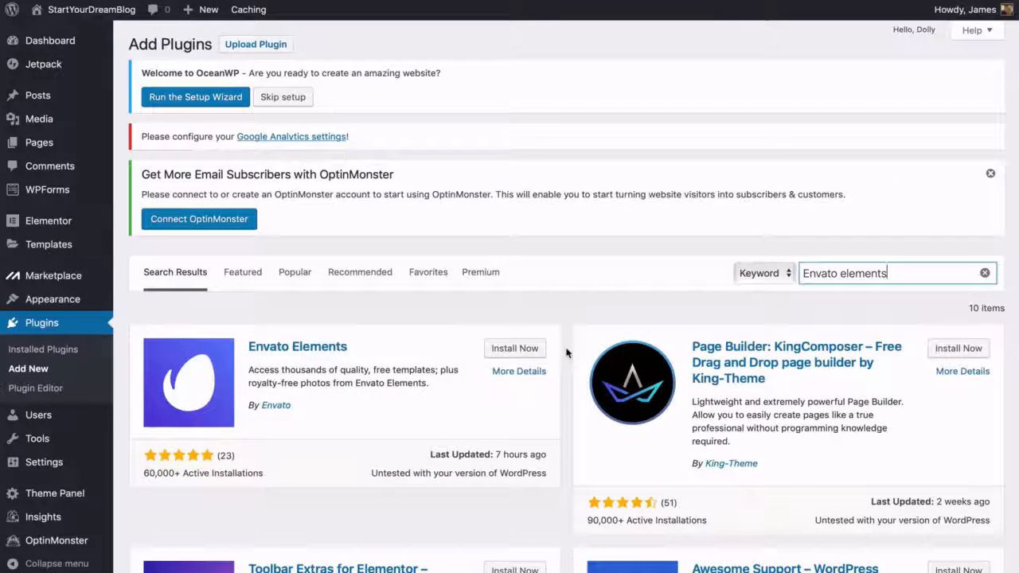
Install and activate the Envato Elements plugin, and browse its free template kits for Elementor.
left_click(515, 351)
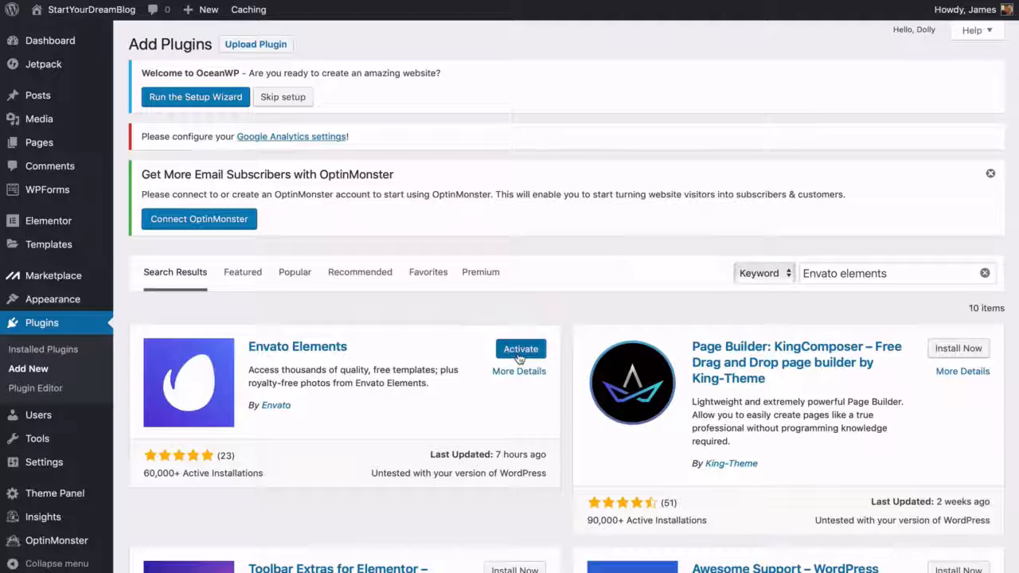
left_click(519, 357)
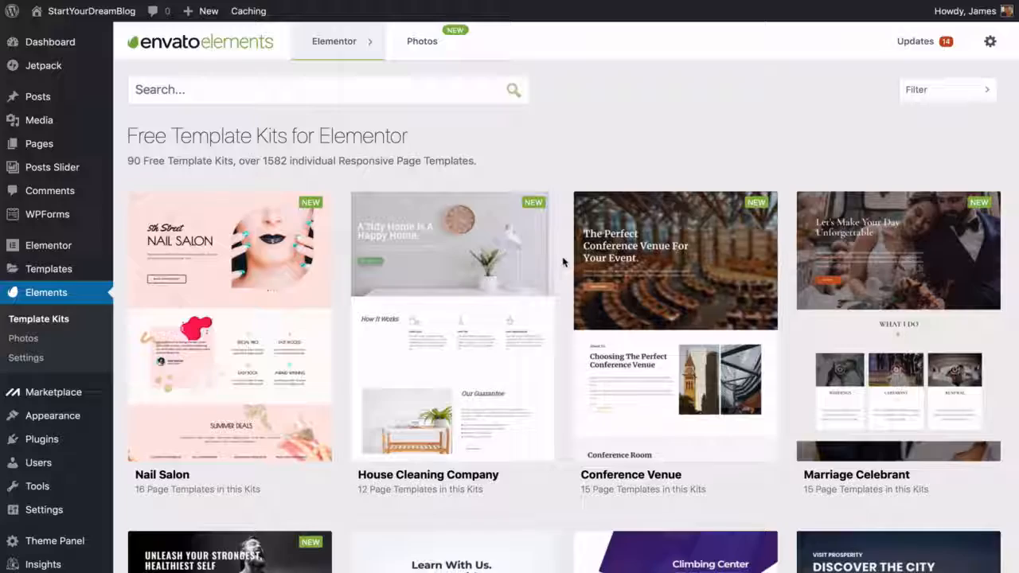
scroll(562, 262, "down", 5)
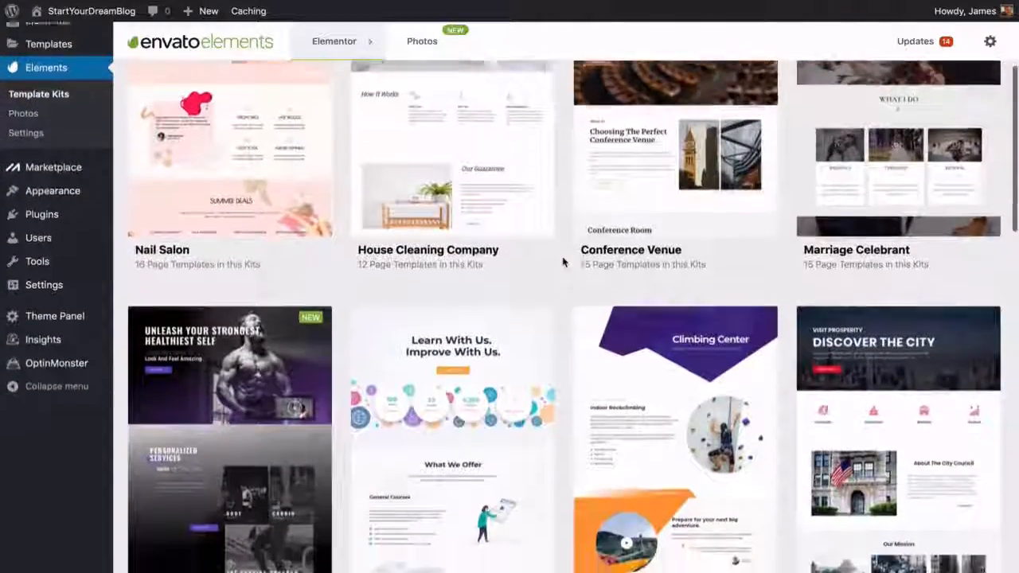
scroll(563, 262, "down", 3)
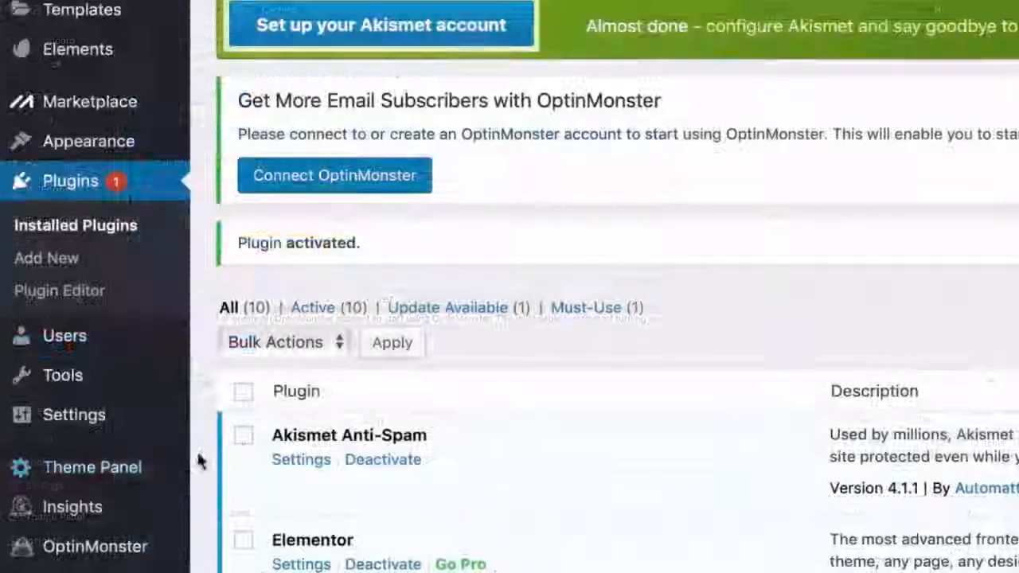
Open OceanWP's installable demos and look through the whole gallery for a layout suited to a blog.
mouse_move(99, 519)
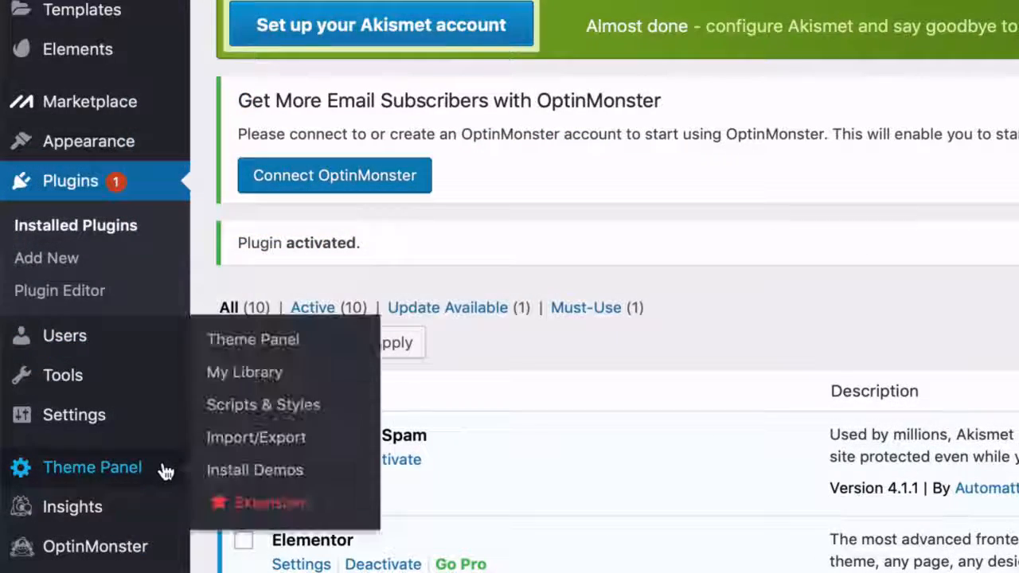
left_click(253, 476)
scroll(414, 311, "down", 3)
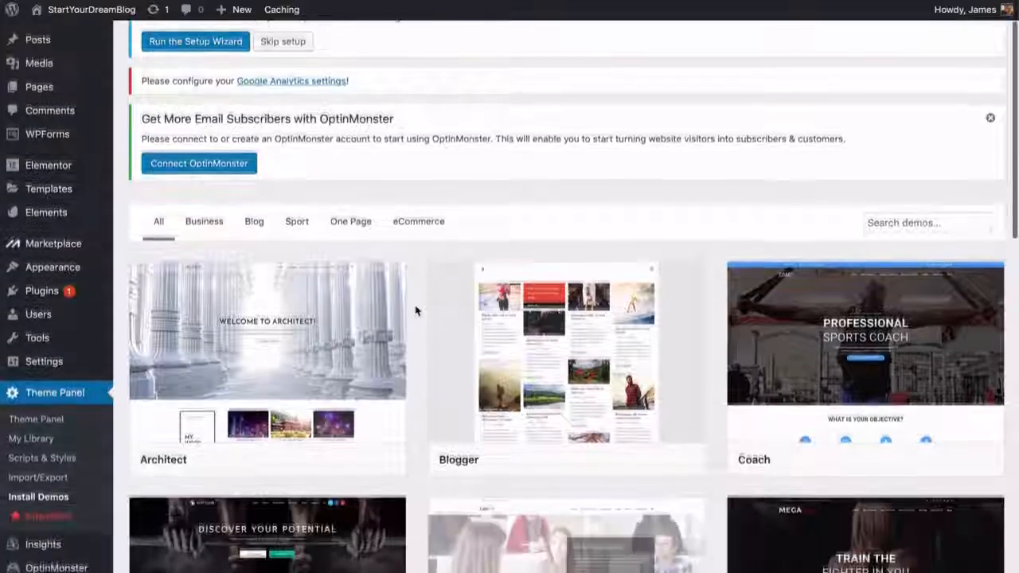
scroll(414, 311, "down", 3)
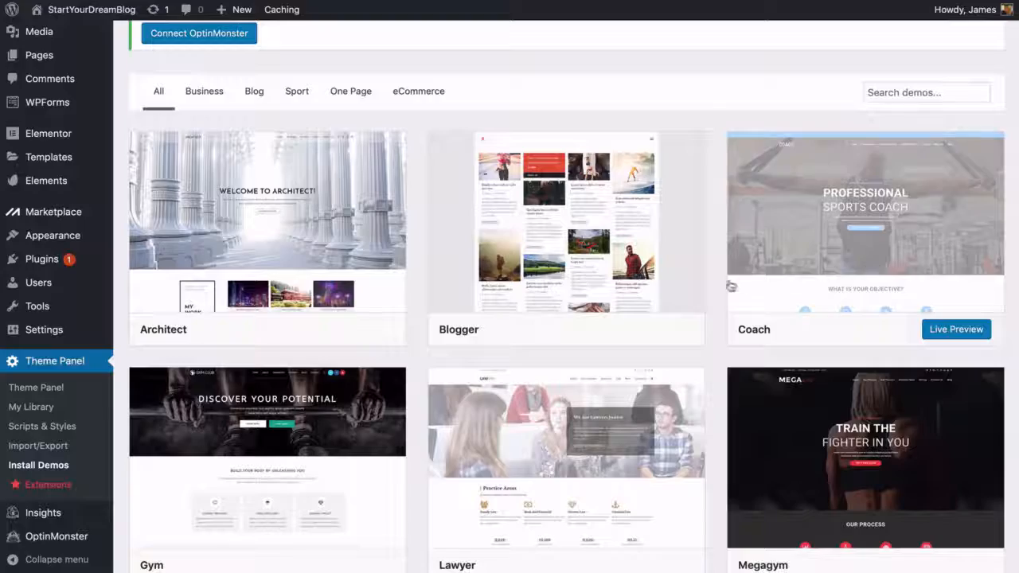
scroll(713, 284, "down", 4)
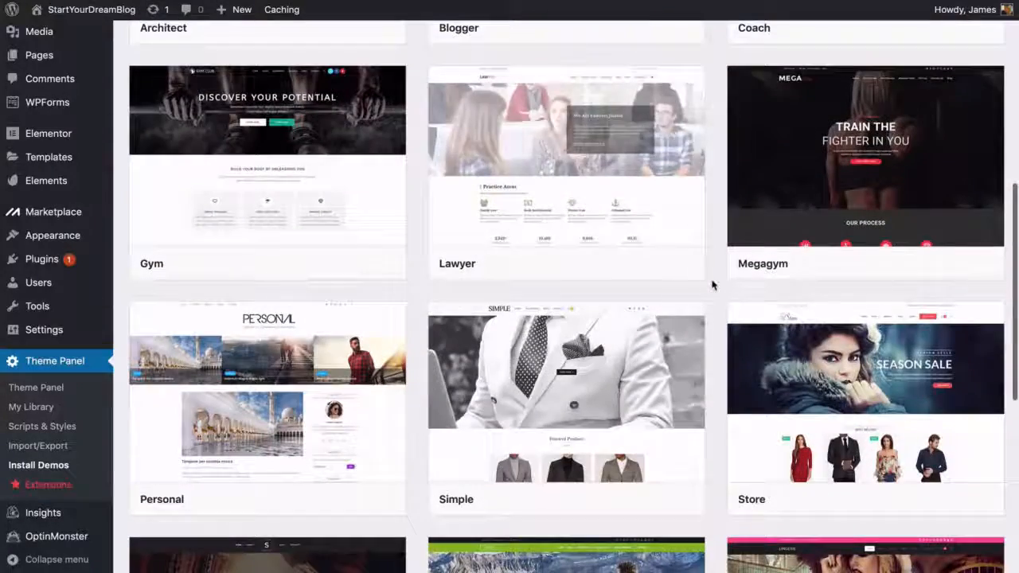
mouse_move(401, 255)
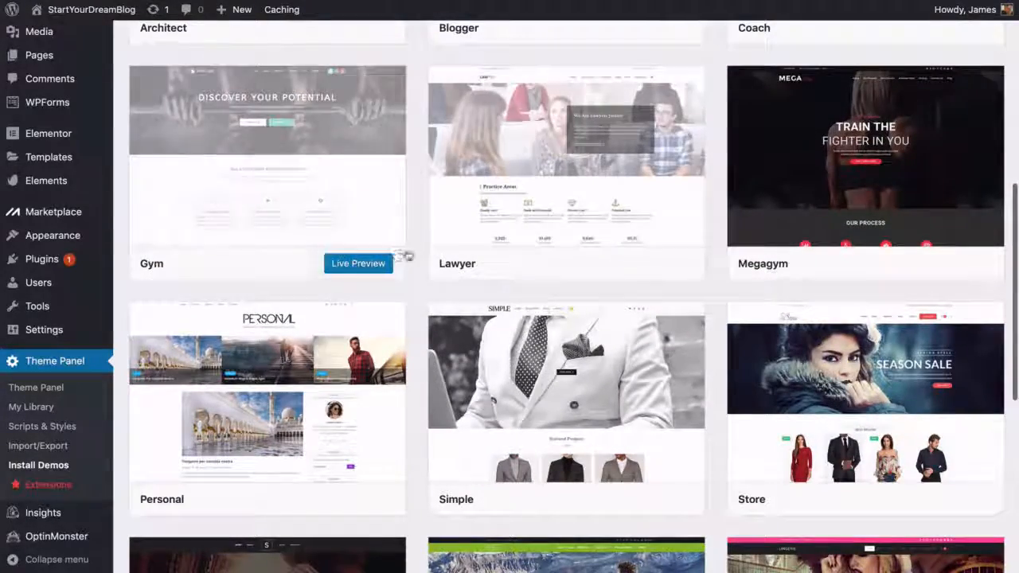
scroll(416, 255, "down", 1)
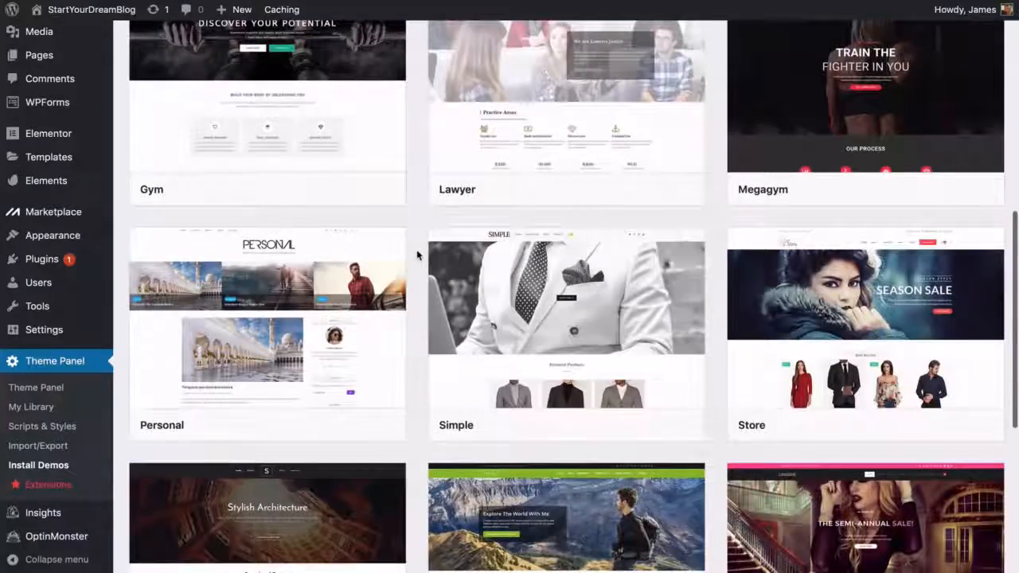
scroll(416, 255, "down", 4)
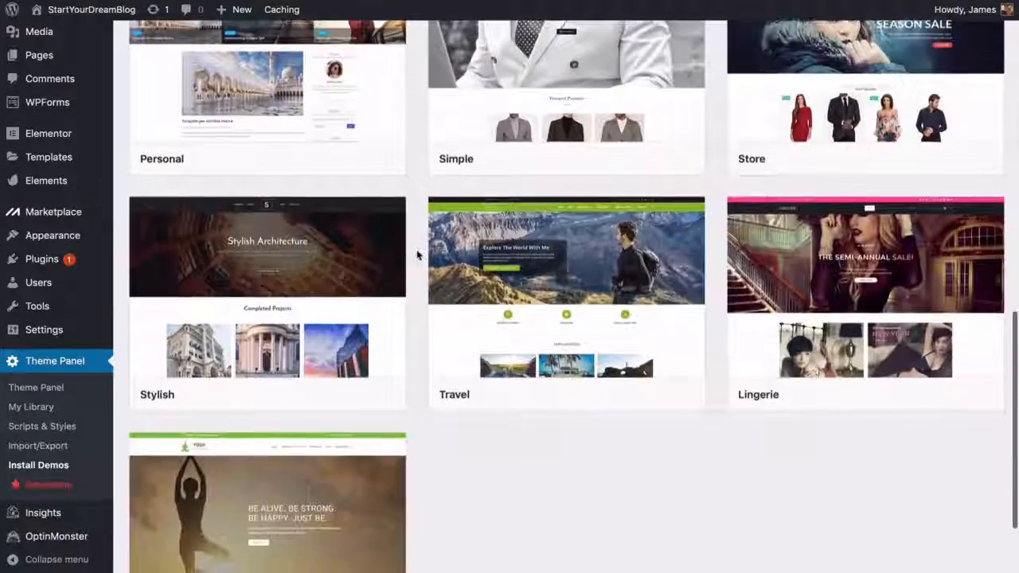
scroll(417, 254, "up", 3)
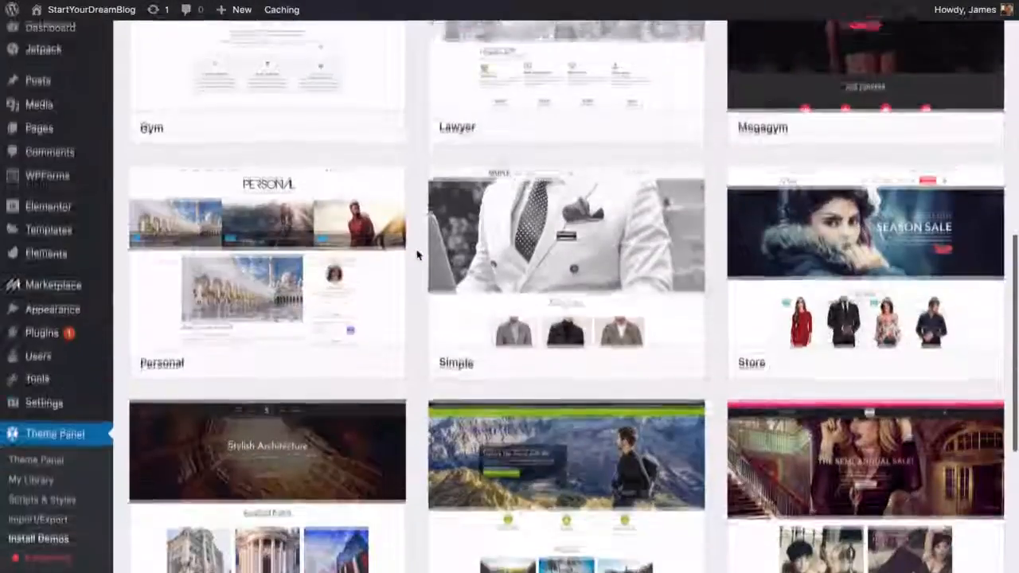
scroll(416, 254, "down", 1)
mouse_move(395, 285)
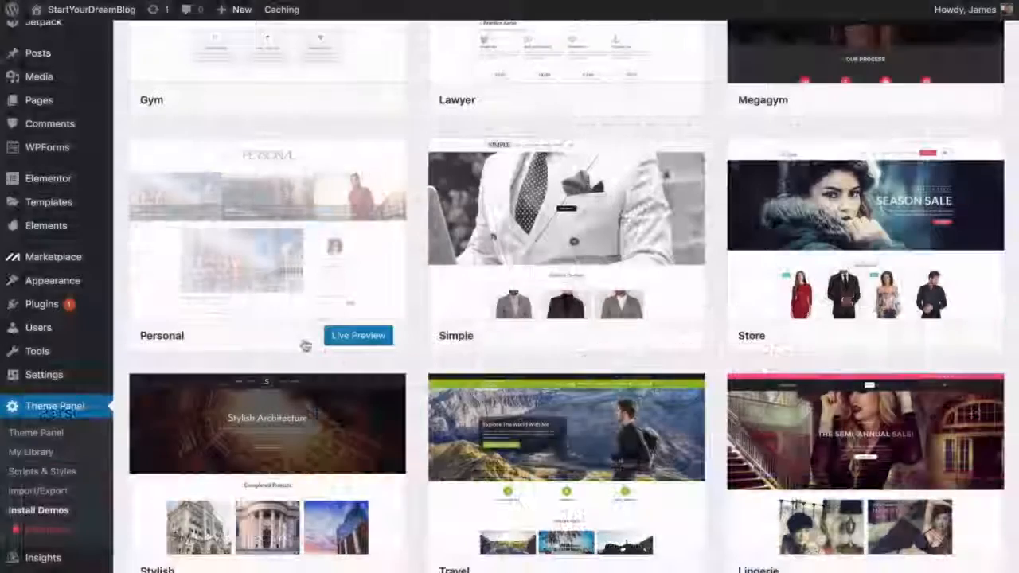
Preview the Personal demo live and examine its header, post slider, blog posts and sidebar widgets.
left_click(357, 335)
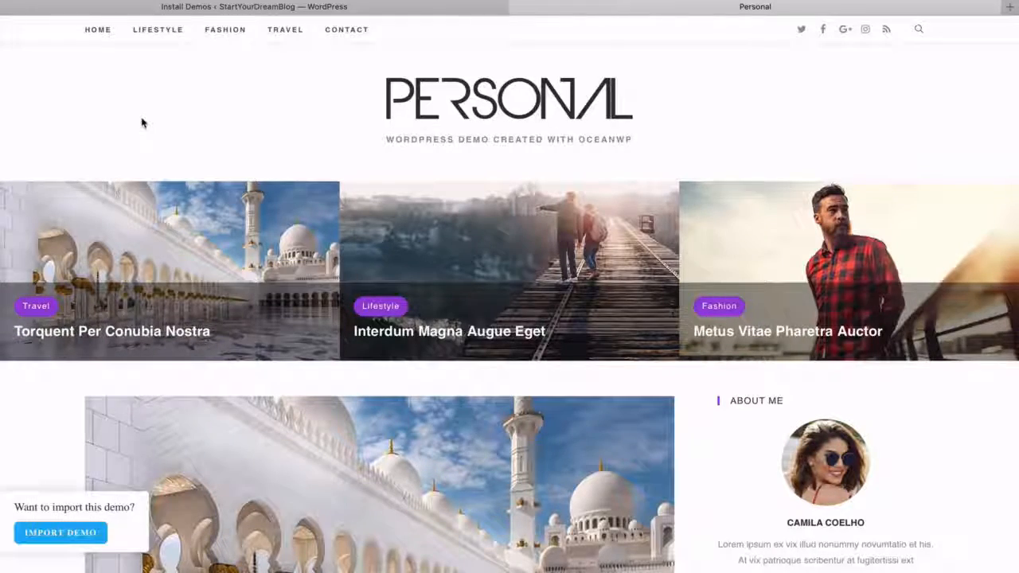
scroll(142, 122, "down", 1)
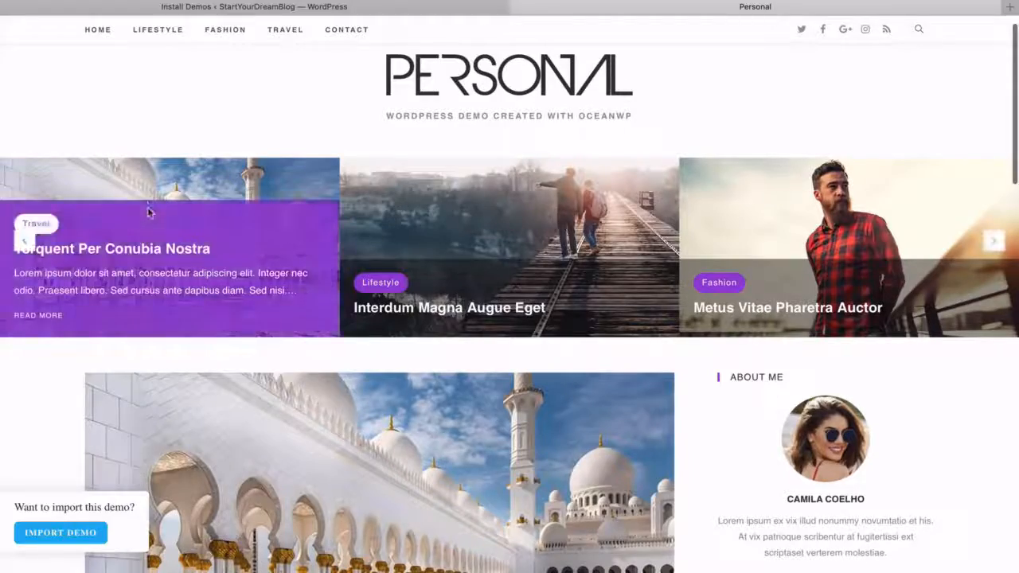
scroll(750, 238, "down", 3)
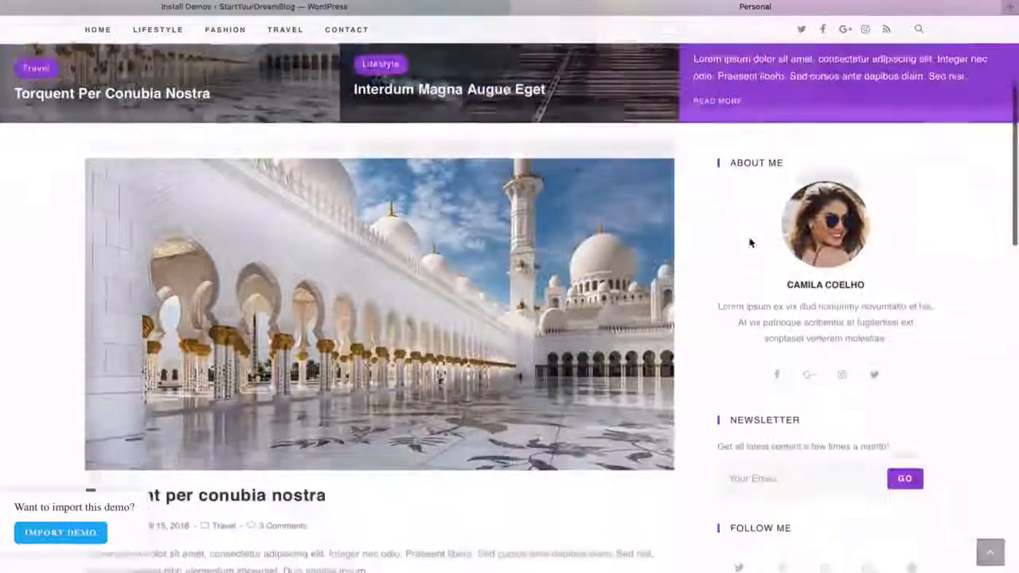
scroll(689, 232, "down", 1)
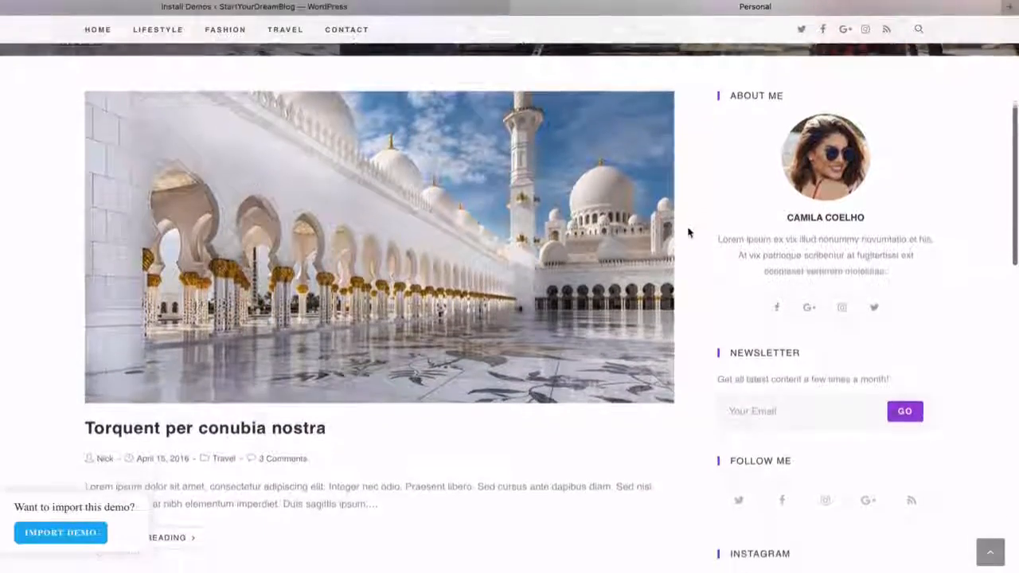
scroll(689, 231, "down", 2)
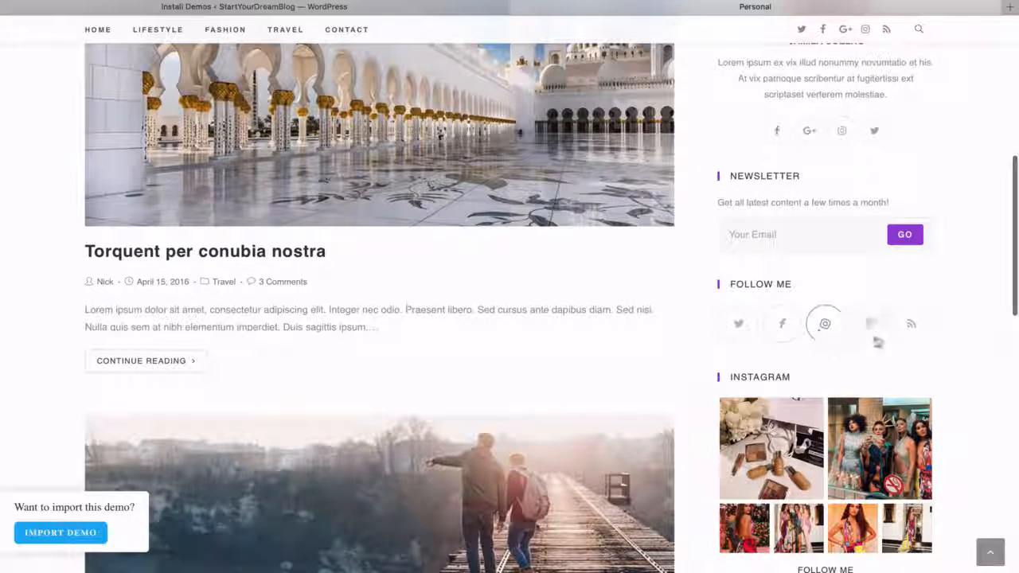
scroll(962, 326, "down", 4)
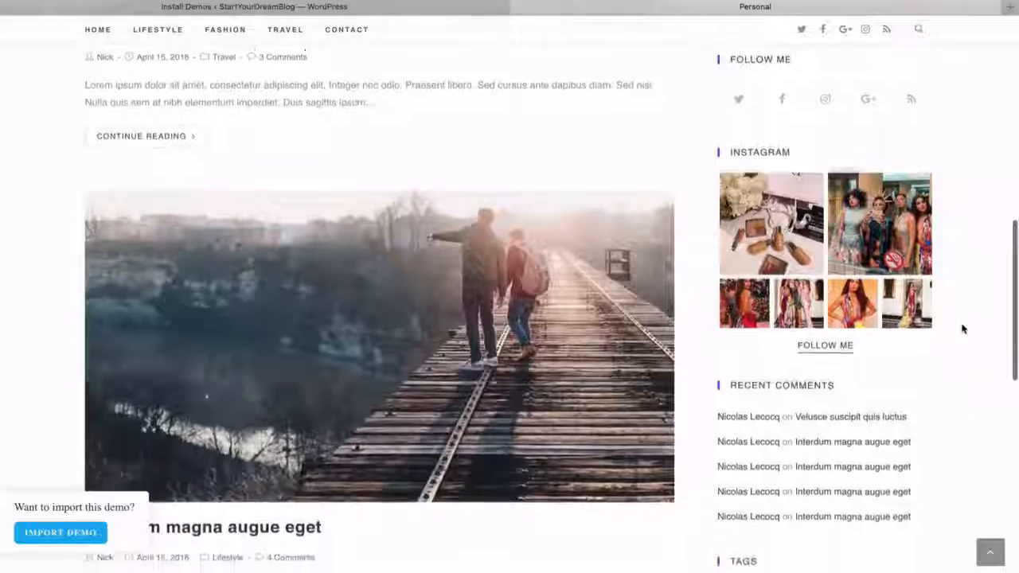
scroll(962, 328, "down", 2)
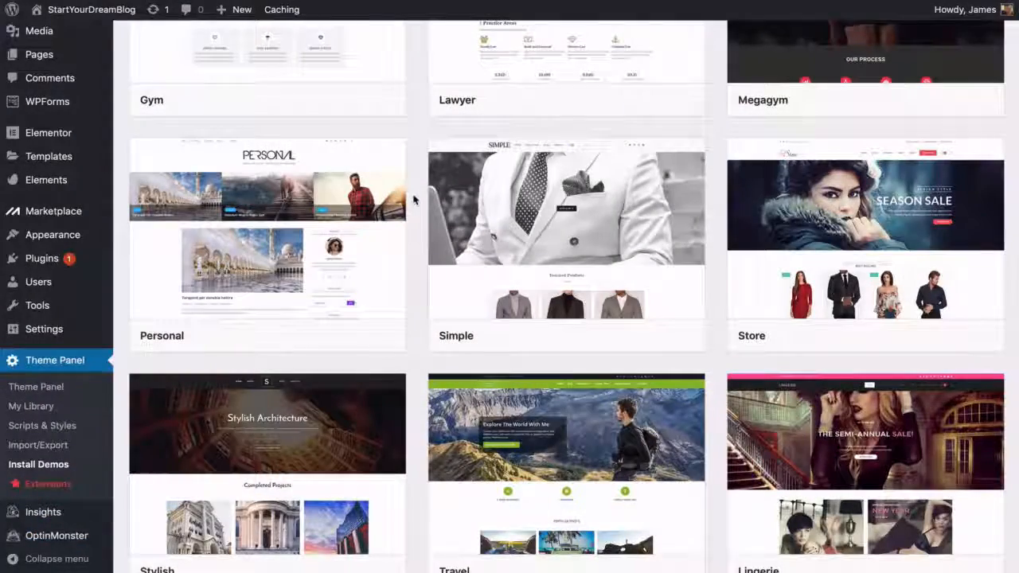
Install the required Ocean Posts Slider and Ocean Social Sharing plugins, and import the Personal demo with XML data, customizer settings, widgets and contact form.
left_click(292, 253)
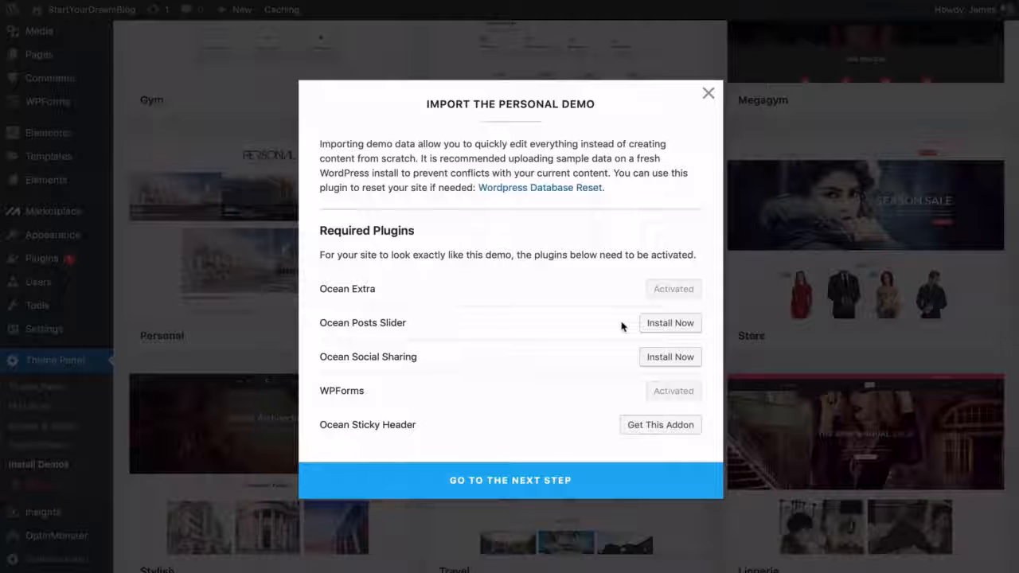
left_click(667, 328)
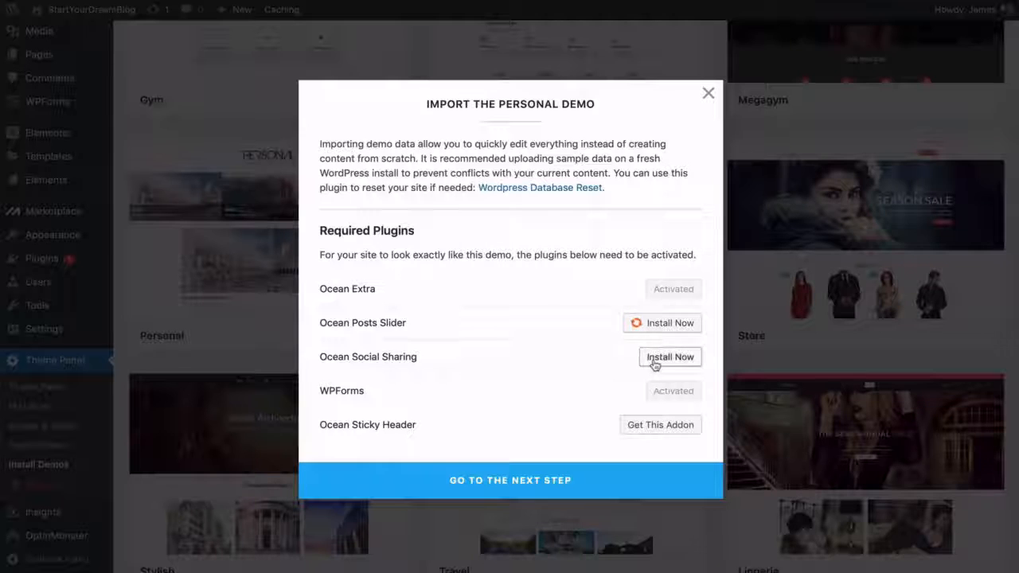
left_click(655, 359)
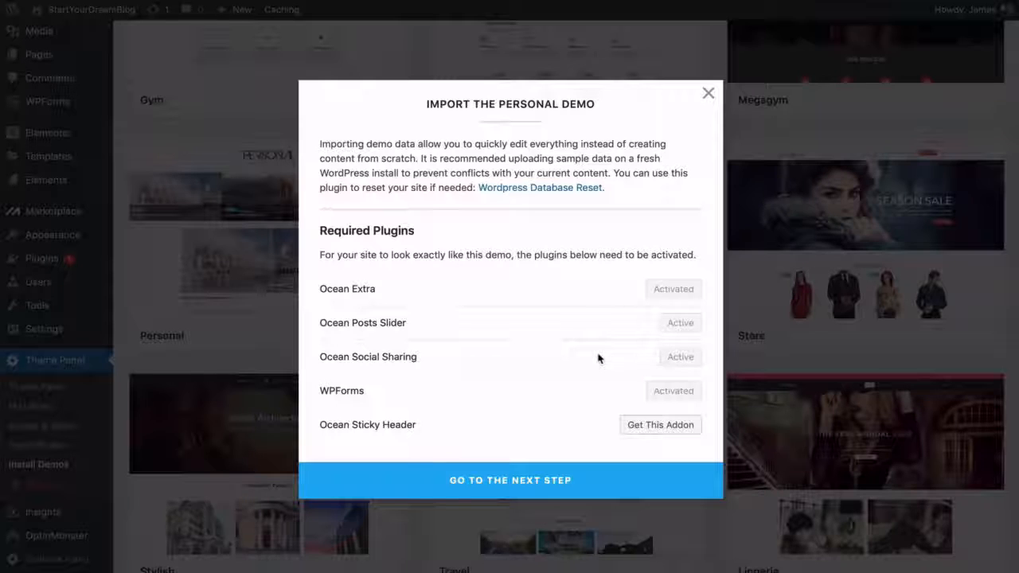
left_click(513, 486)
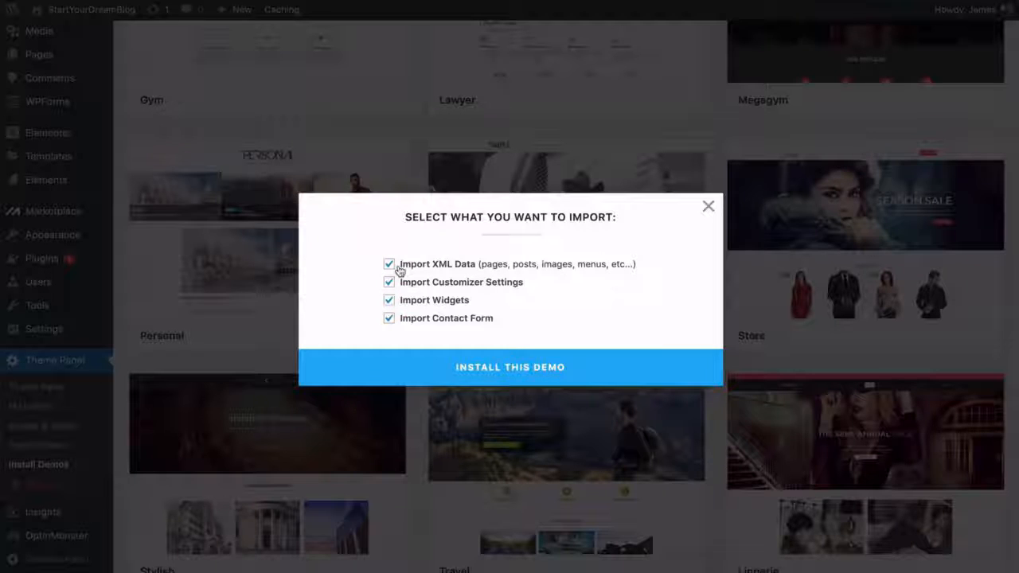
left_click(486, 377)
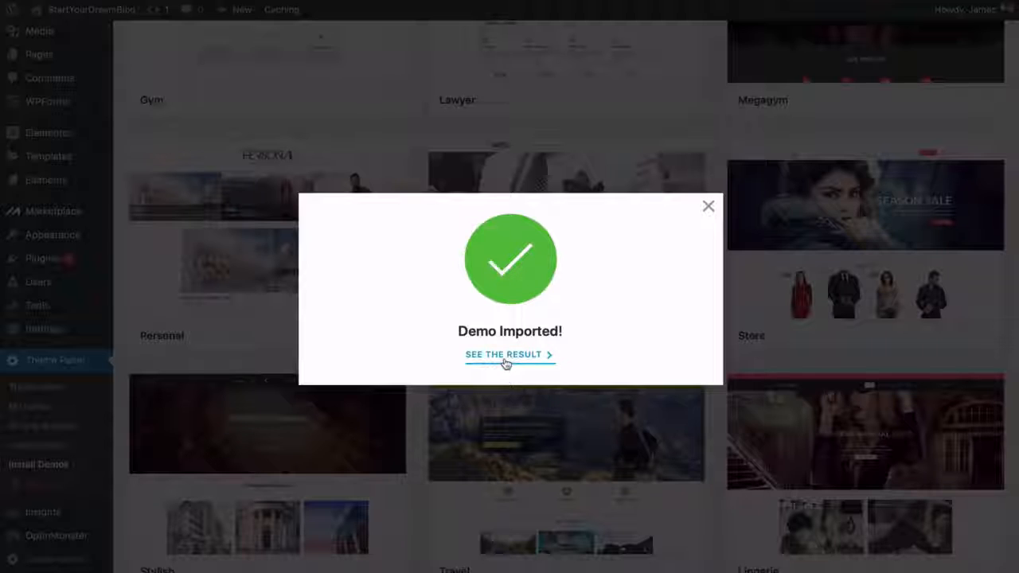
View the site with the imported demo and examine the homepage's slider, posts and sidebar.
right_click(504, 363)
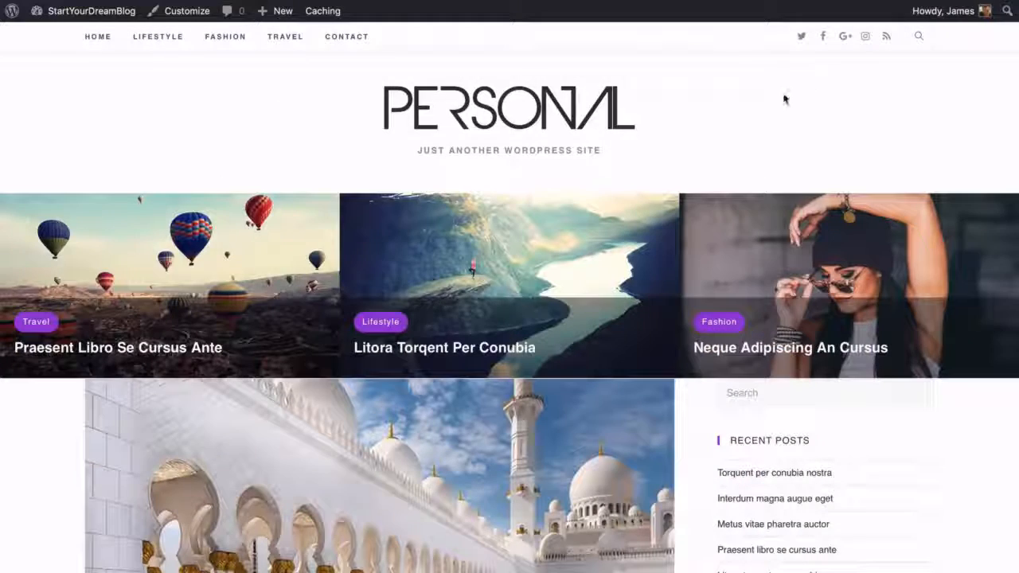
scroll(784, 98, "down", 5)
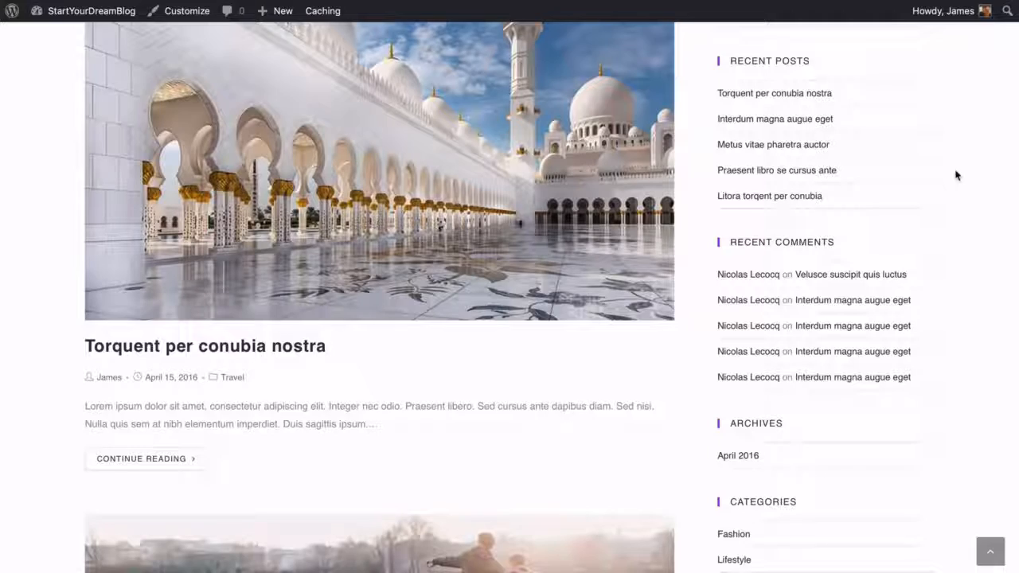
scroll(955, 175, "down", 3)
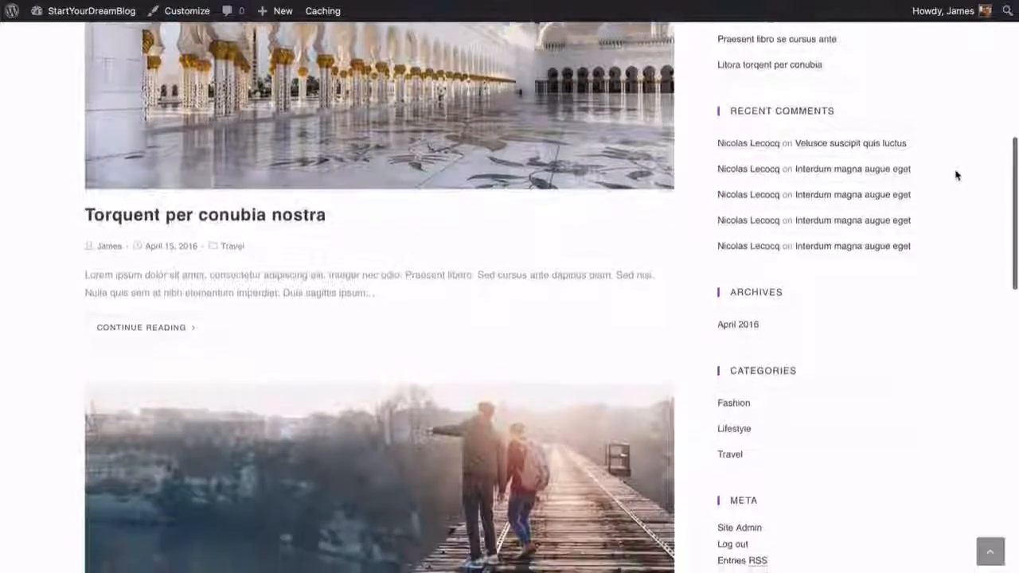
scroll(955, 173, "up", 5)
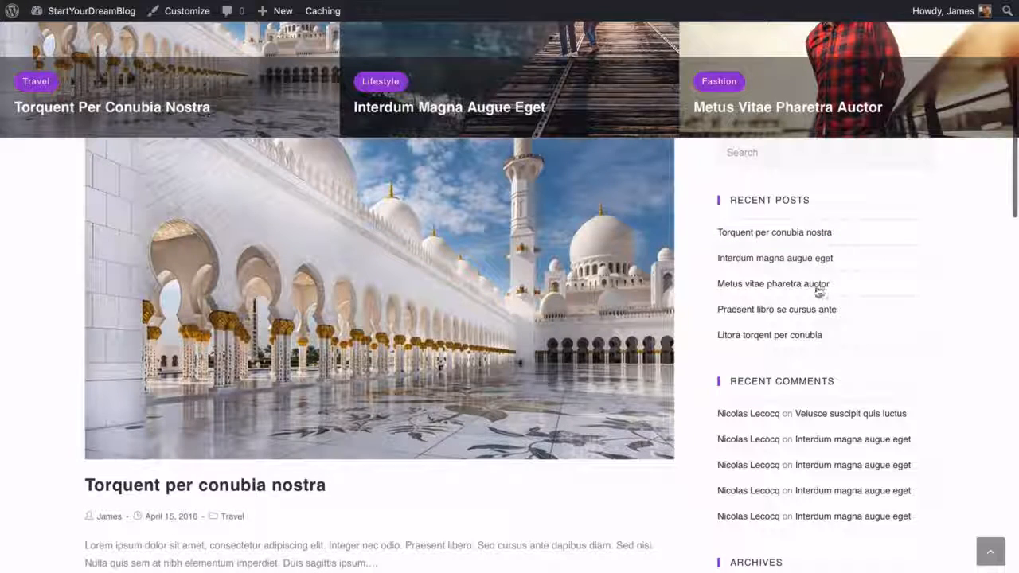
Examine the homepage's post excerpts and the sidebar's Recent Comments, Archives, Categories, Meta and About Me widgets.
scroll(964, 291, "down", 5)
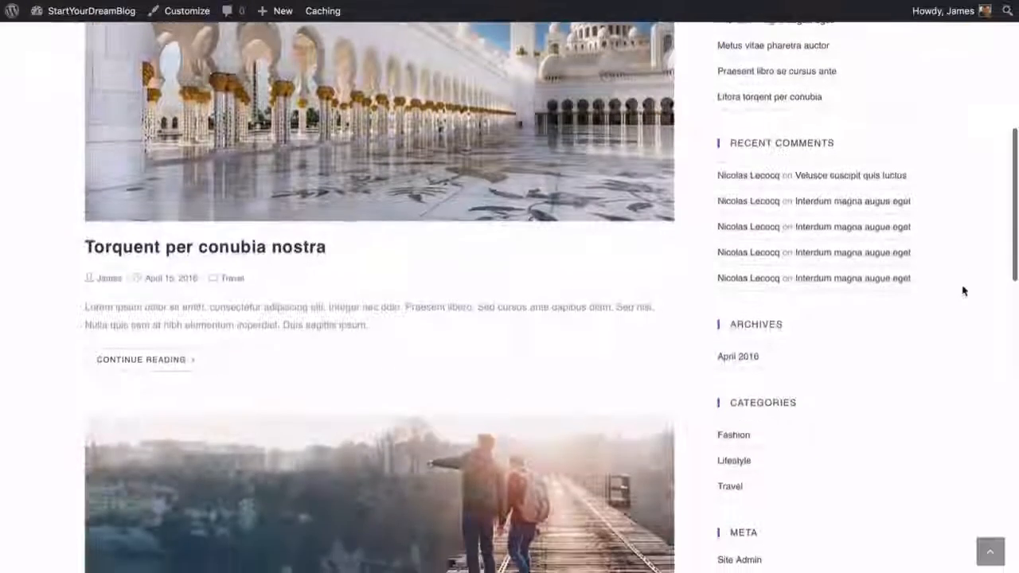
scroll(962, 289, "down", 3)
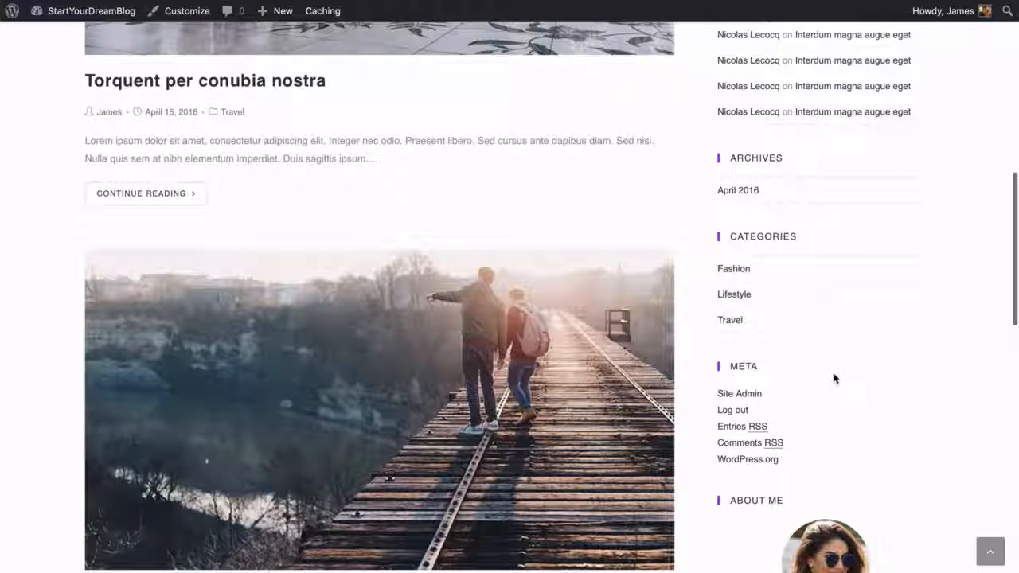
scroll(794, 266, "up", 3)
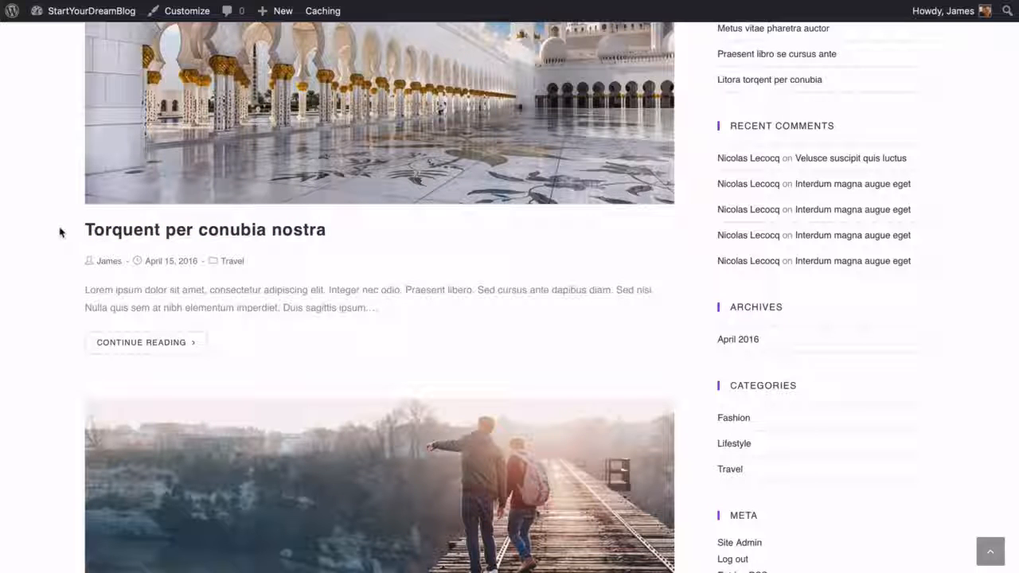
scroll(60, 231, "down", 3)
scroll(59, 232, "down", 6)
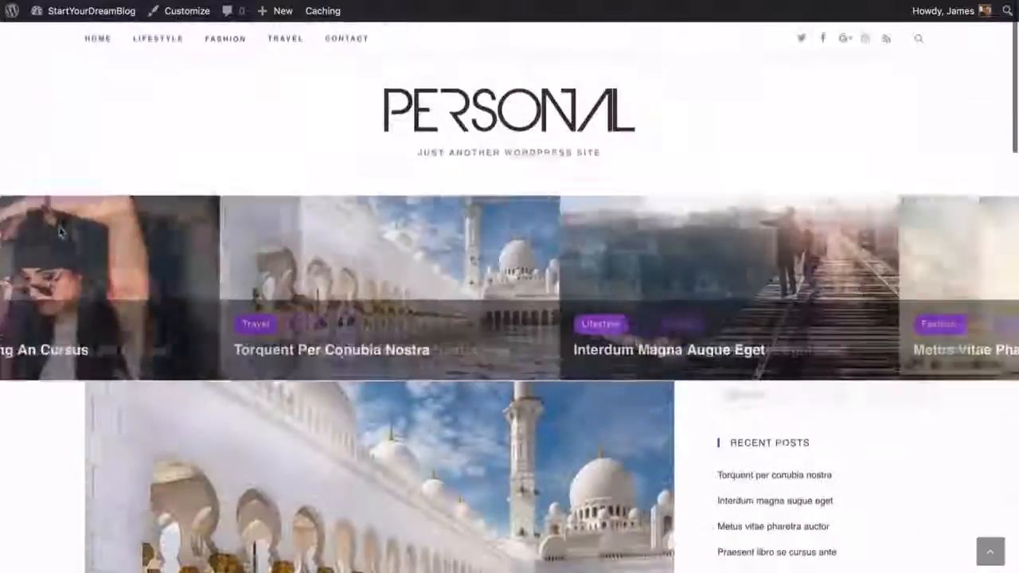
scroll(59, 231, "down", 4)
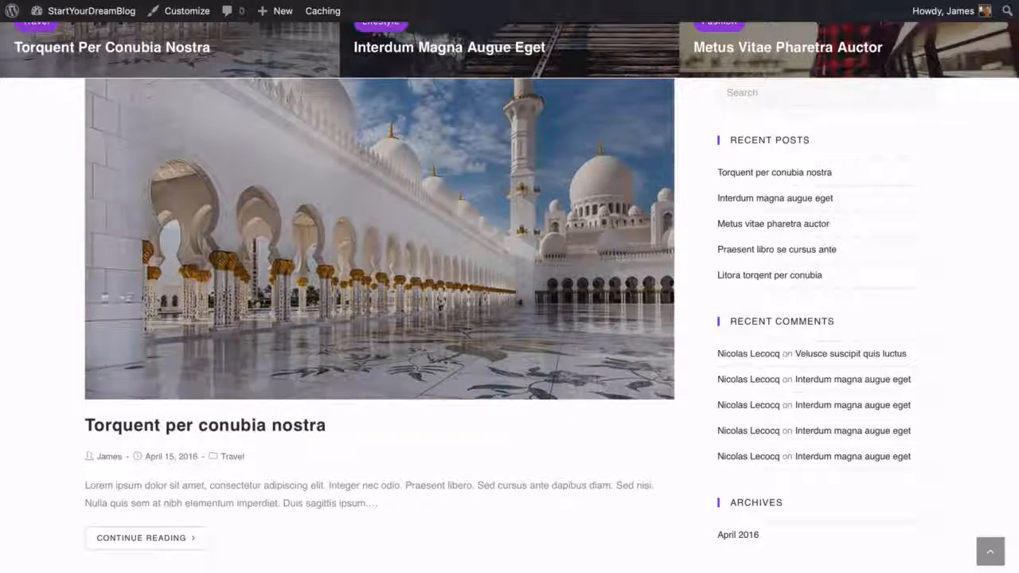
scroll(59, 300, "down", 1)
scroll(59, 299, "down", 2)
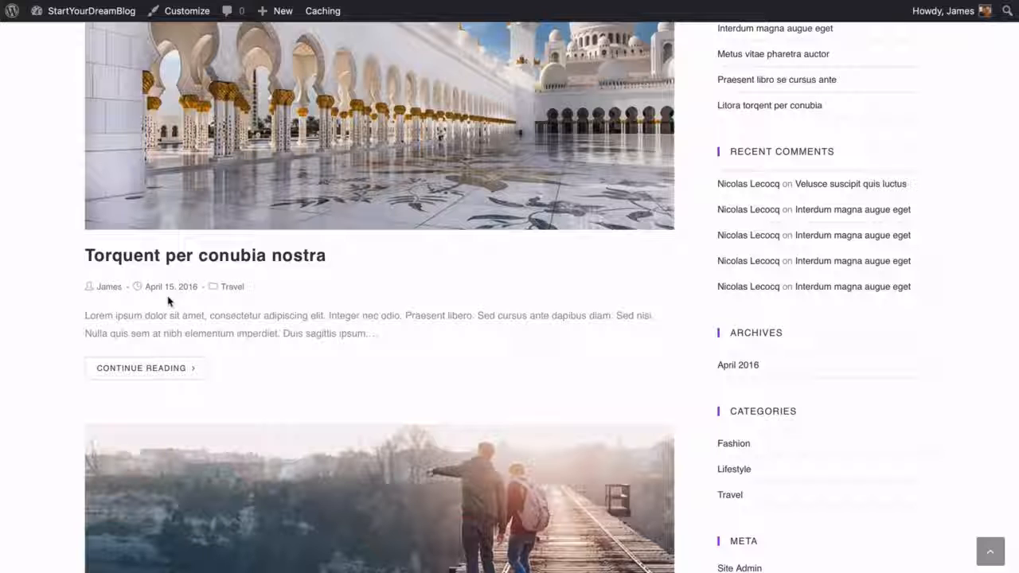
scroll(169, 299, "down", 2)
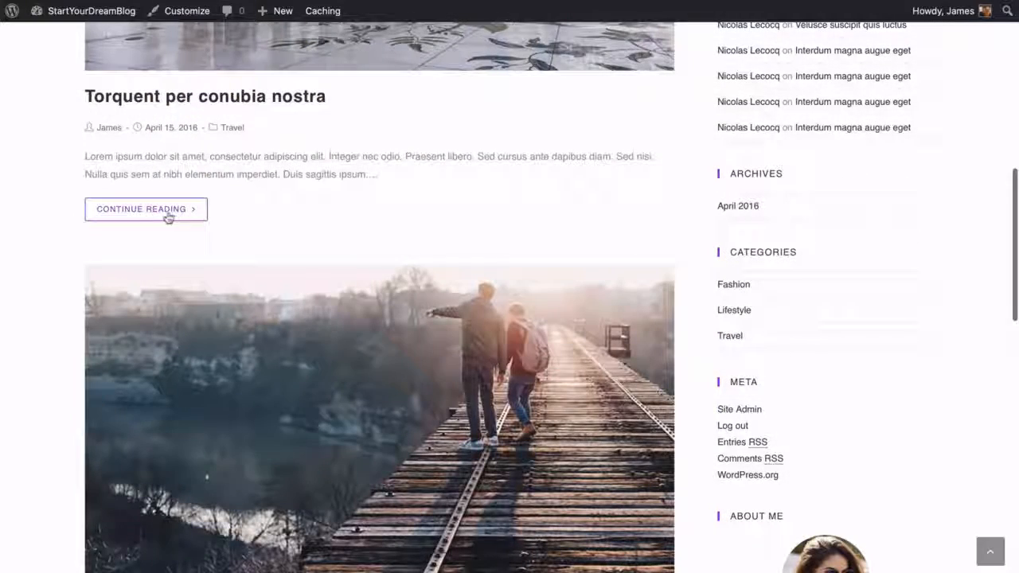
scroll(58, 237, "down", 5)
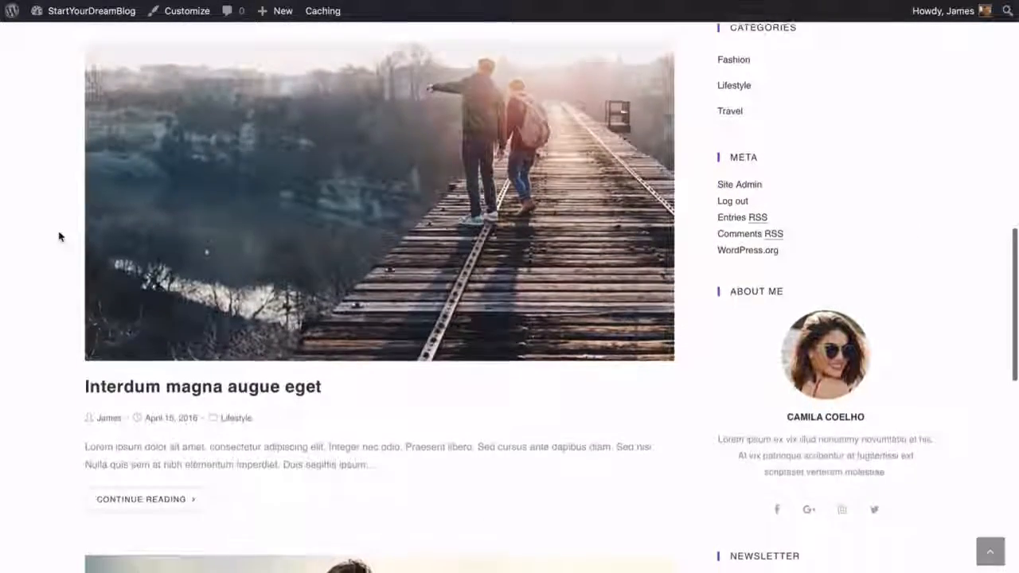
Open the full "Torquent per conubia nostra" post and examine its article layout, tags and social sharing icons.
scroll(58, 237, "up", 7)
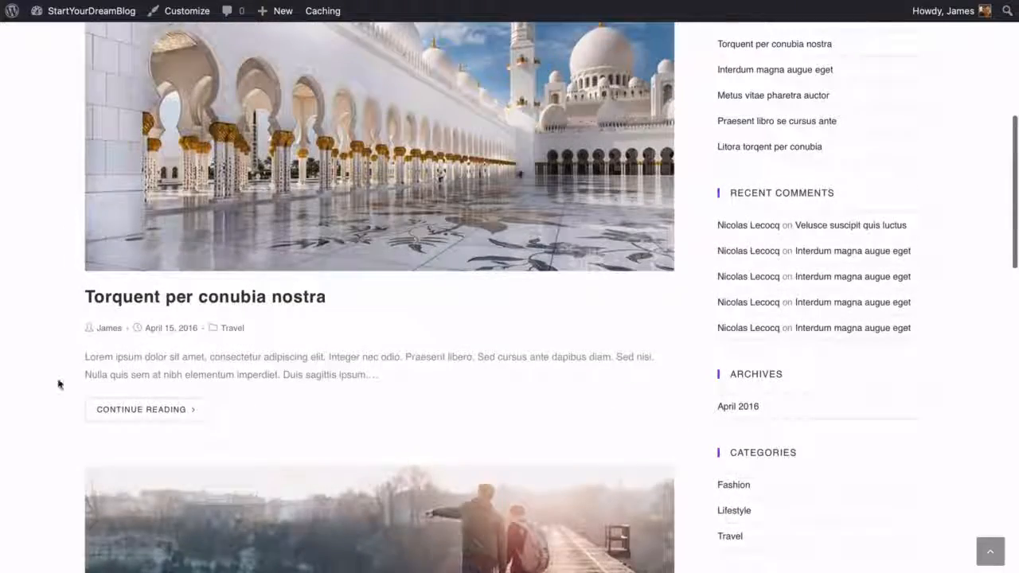
left_click(141, 413)
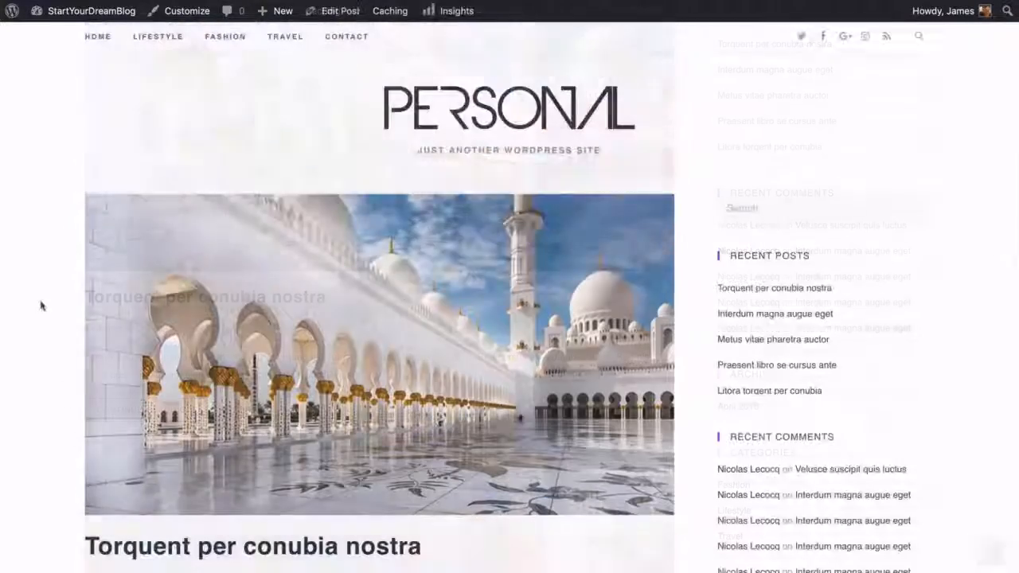
scroll(41, 305, "down", 3)
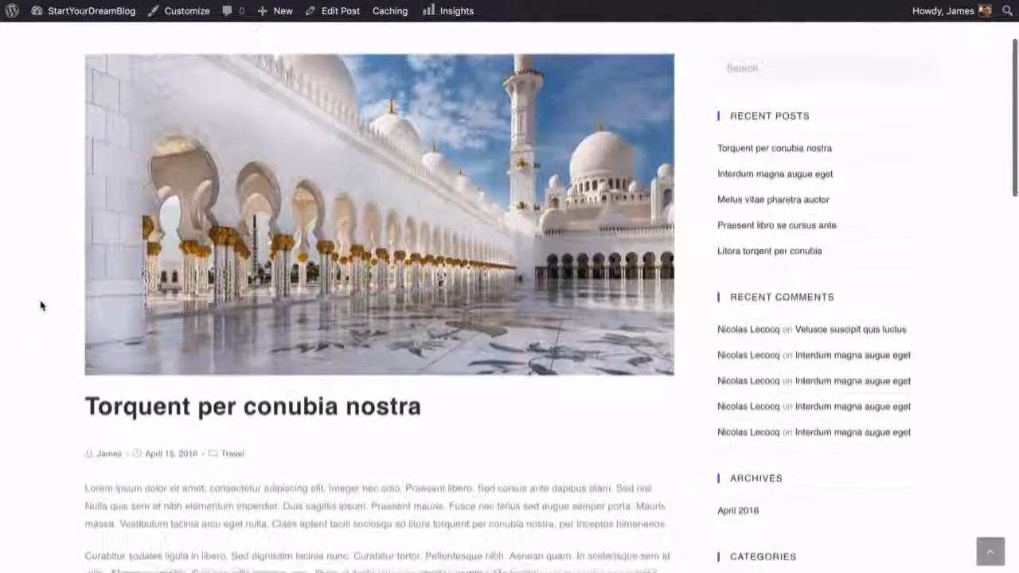
scroll(42, 304, "down", 10)
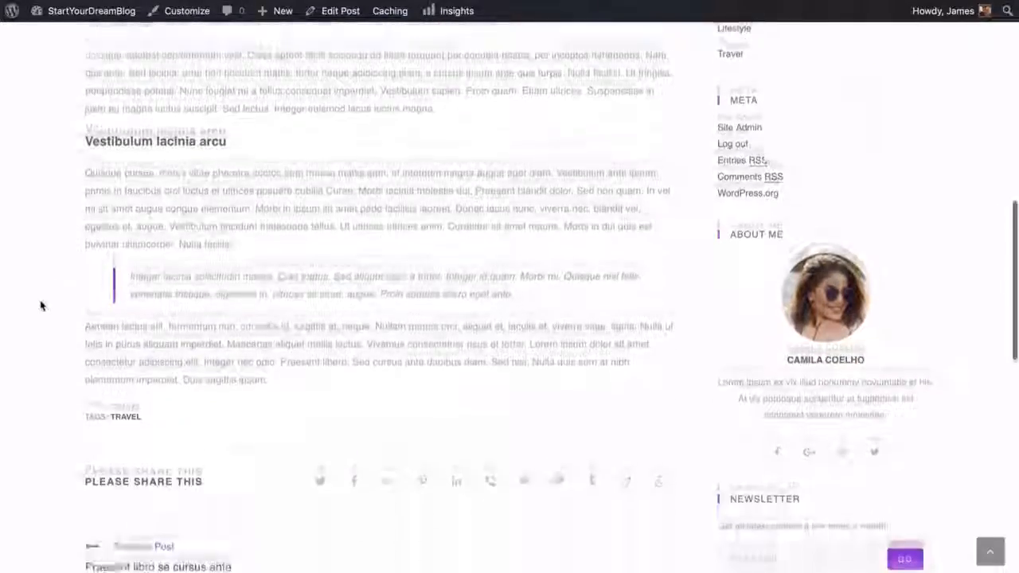
scroll(41, 305, "down", 2)
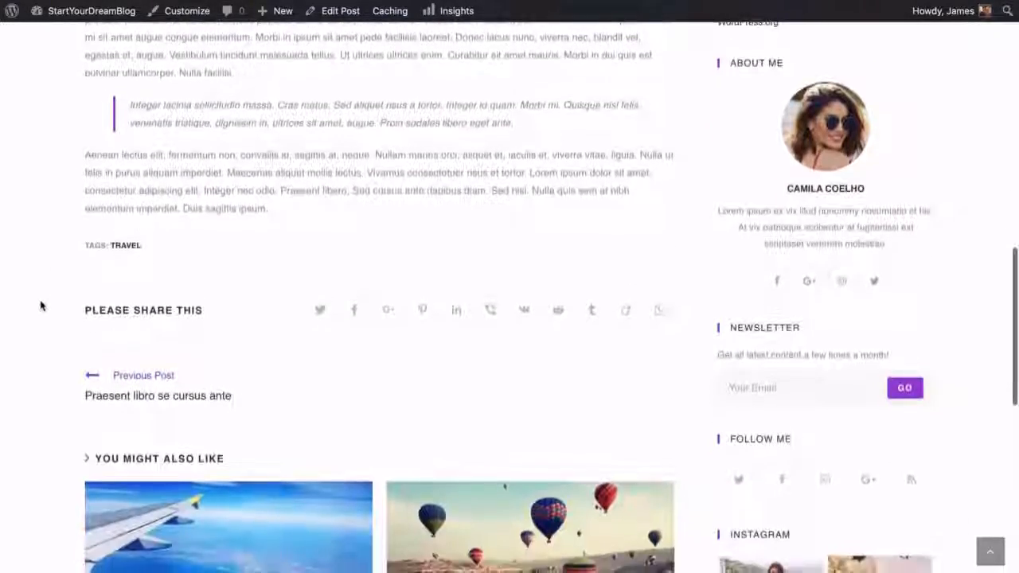
scroll(42, 305, "up", 12)
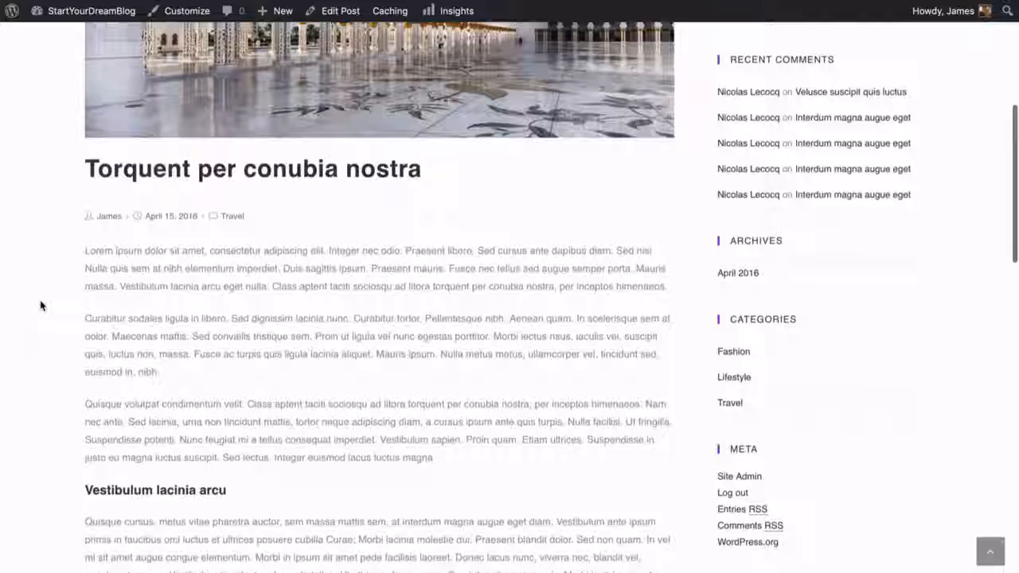
scroll(42, 305, "down", 6)
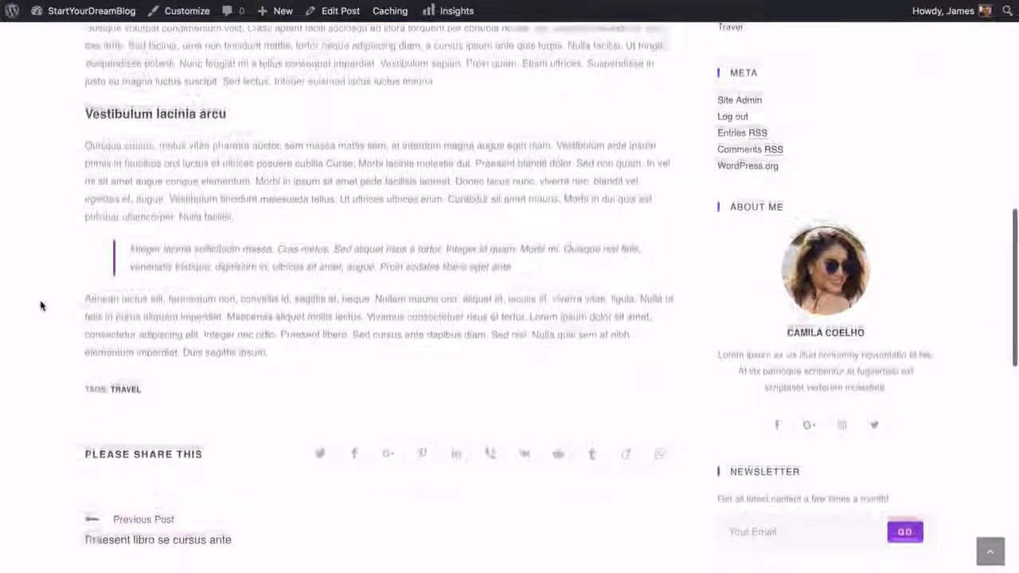
scroll(41, 304, "down", 1)
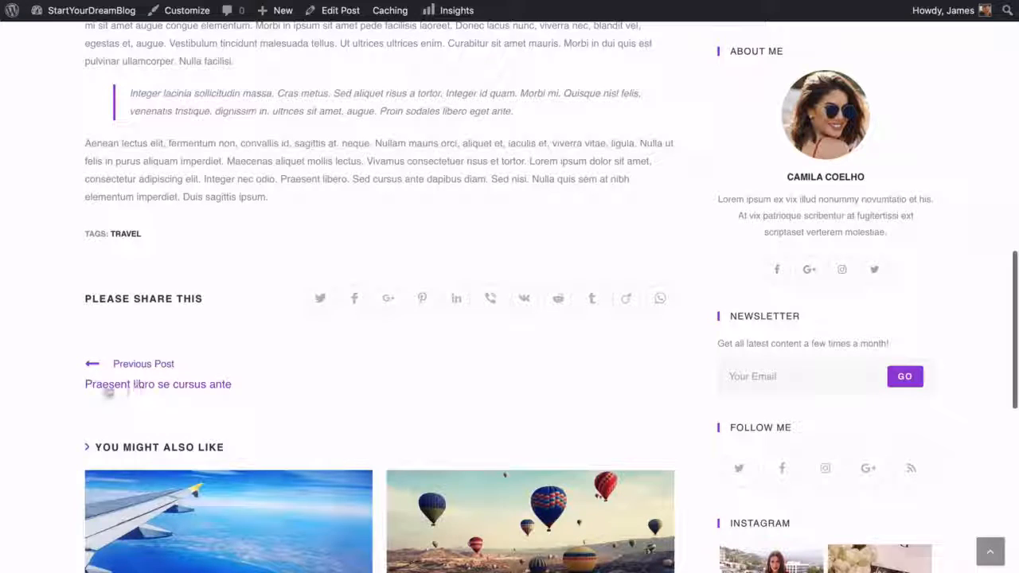
Examine the post's related posts, comments section and footer, plus the Instagram, Recent Comments and Tags widgets beside them.
scroll(53, 357, "down", 4)
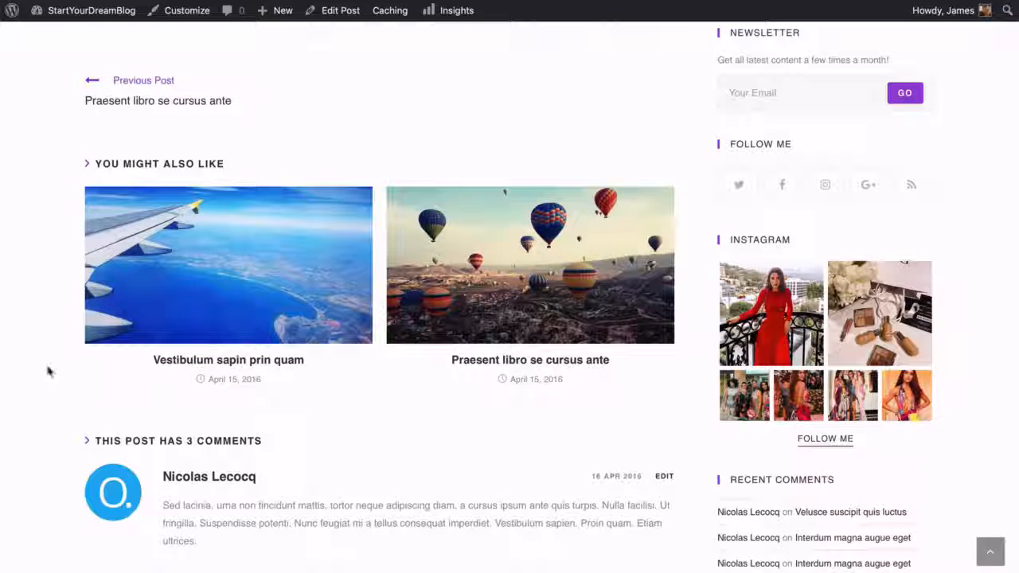
scroll(39, 311, "down", 3)
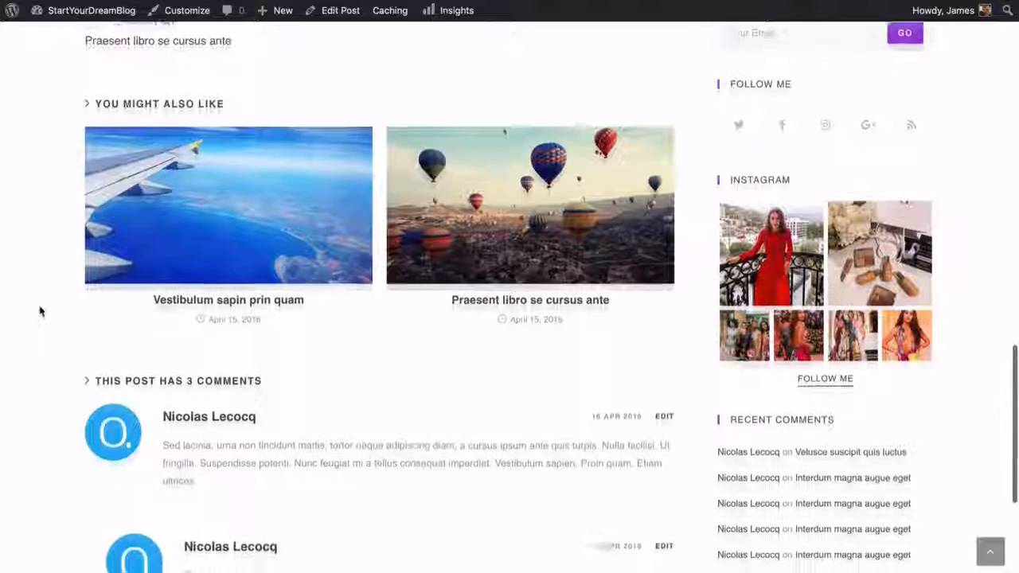
scroll(40, 311, "down", 2)
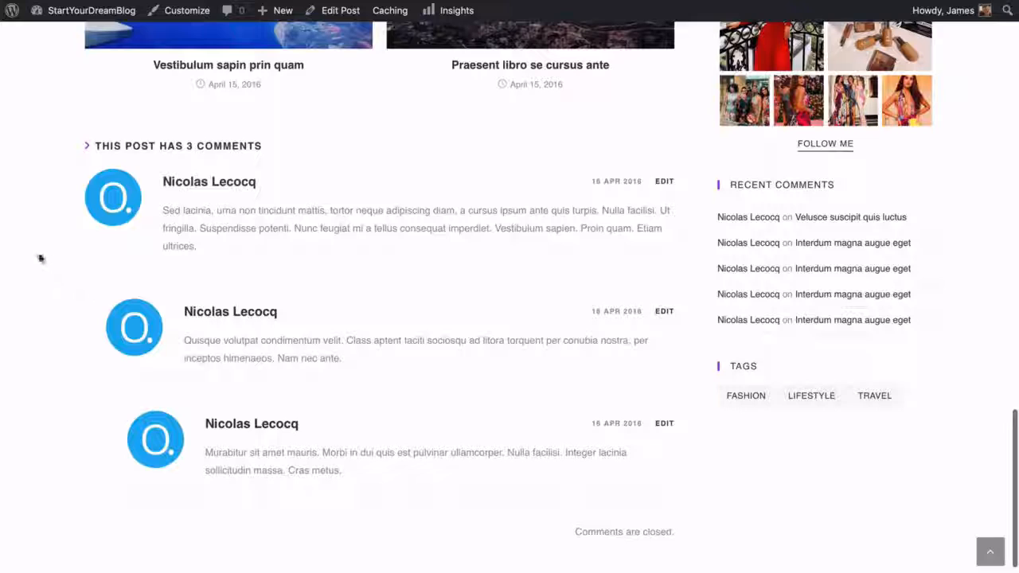
scroll(39, 258, "down", 1)
scroll(39, 259, "up", 1)
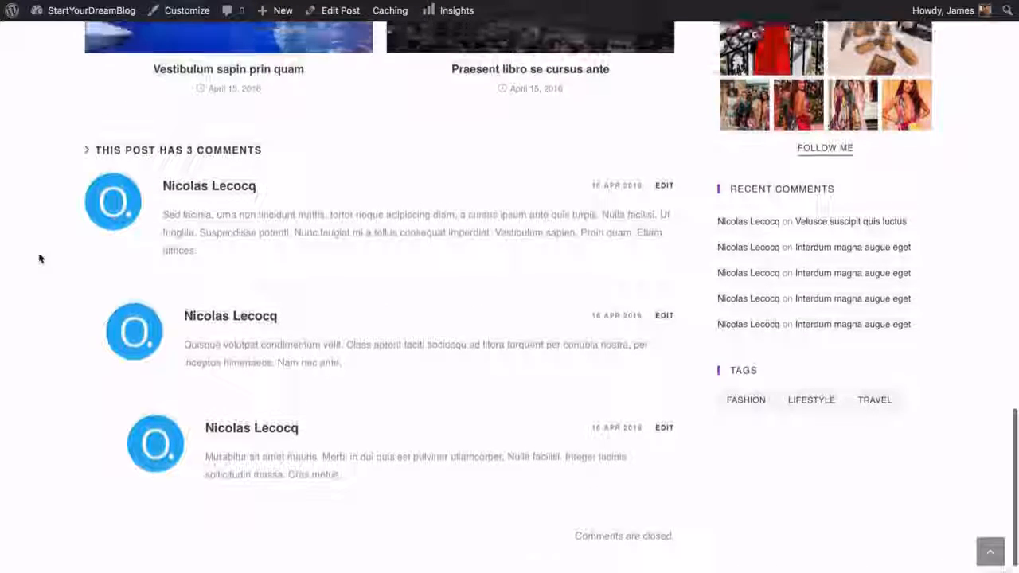
scroll(39, 258, "down", 1)
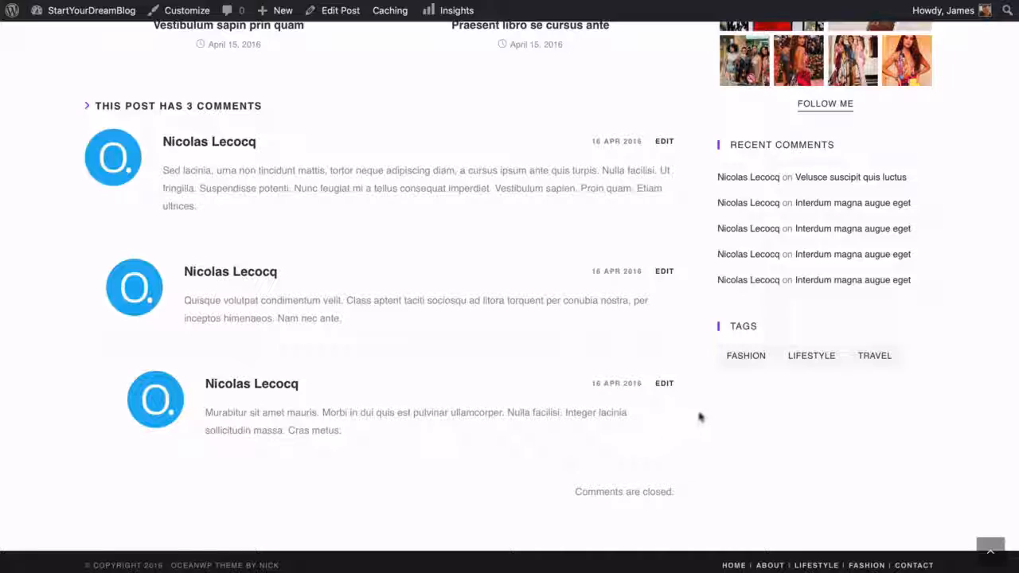
scroll(709, 388, "up", 10)
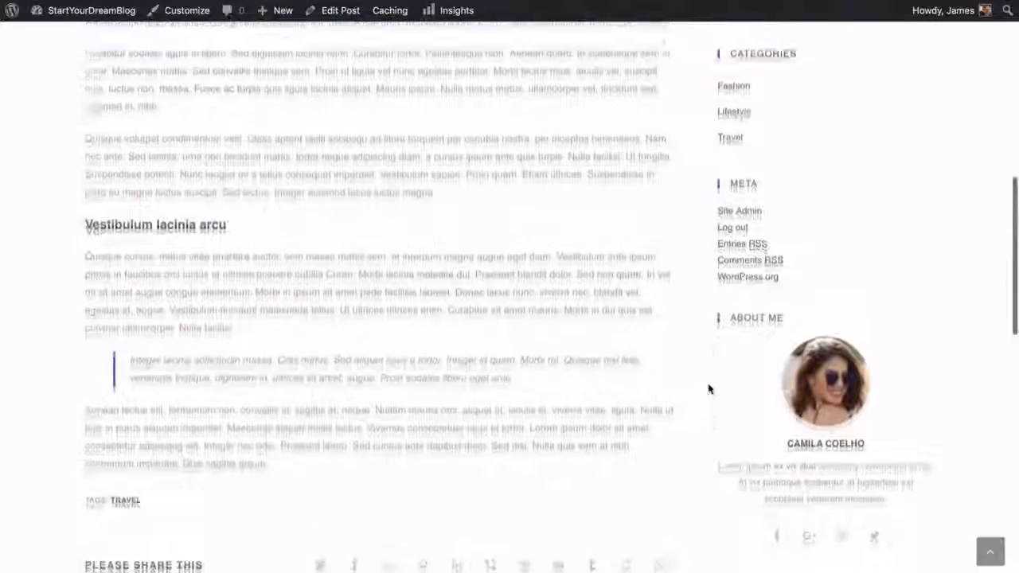
scroll(708, 388, "up", 10)
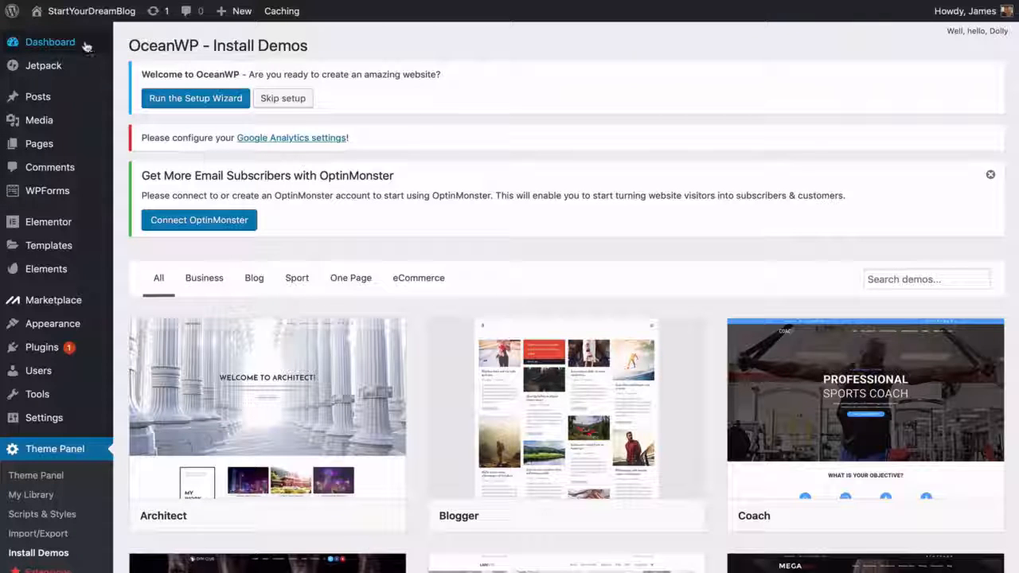
Go to the WordPress dashboard home and dismiss the WPForms rating request with "Nope, maybe later".
mouse_move(82, 48)
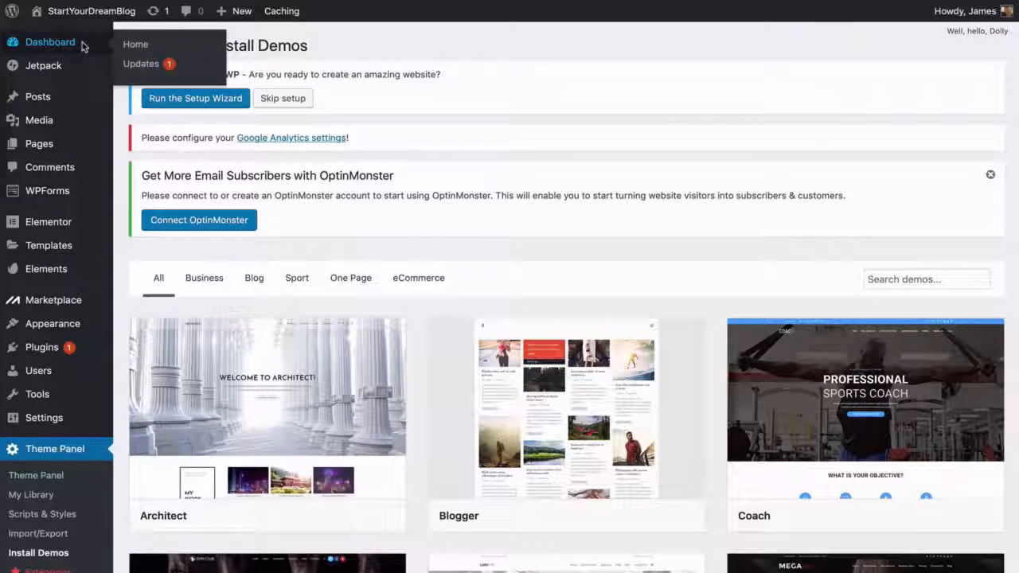
left_click(82, 47)
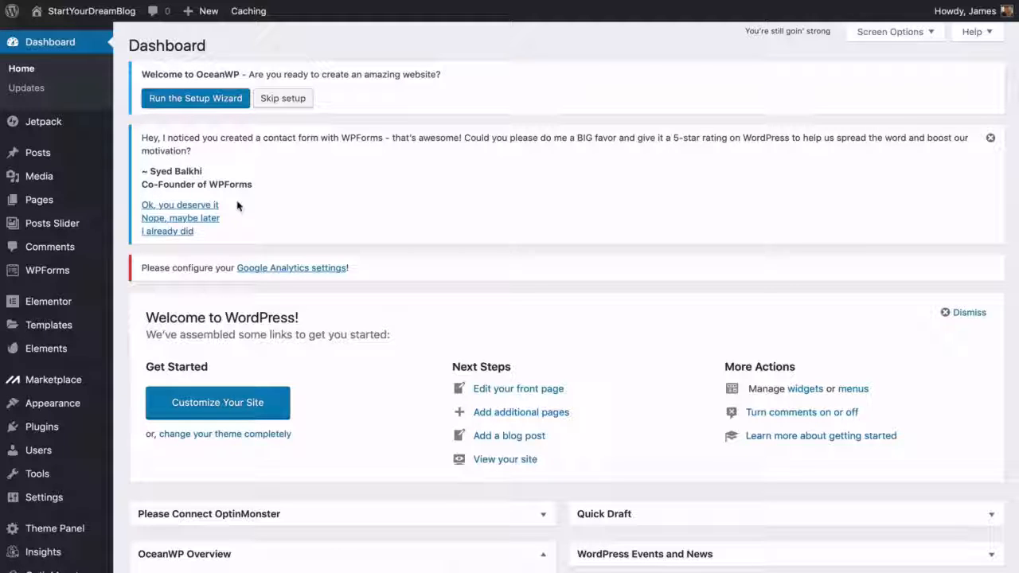
left_click(212, 218)
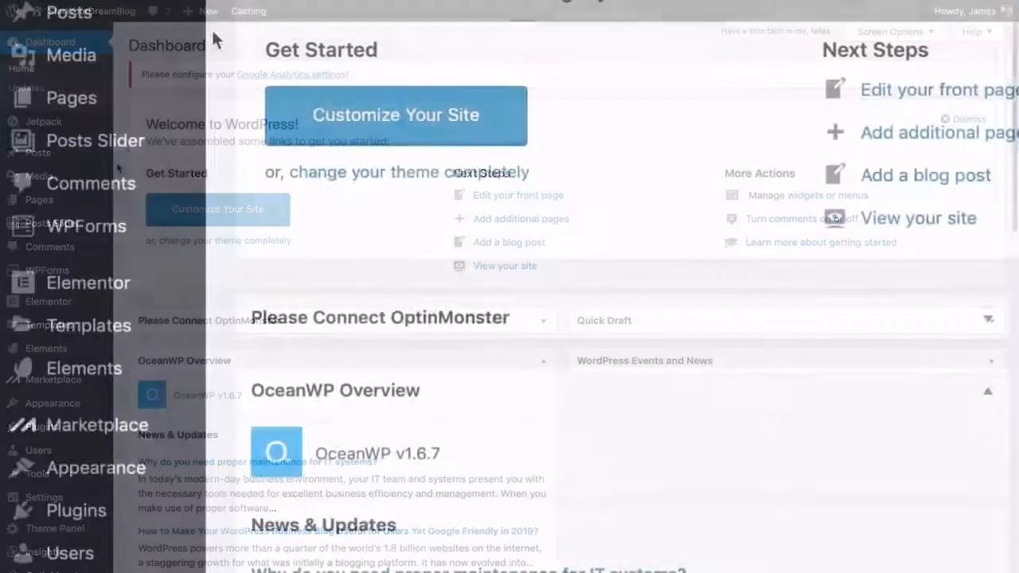
Open the Envato Elements free template kits for Elementor and look through the available designs.
scroll(118, 167, "down", 3)
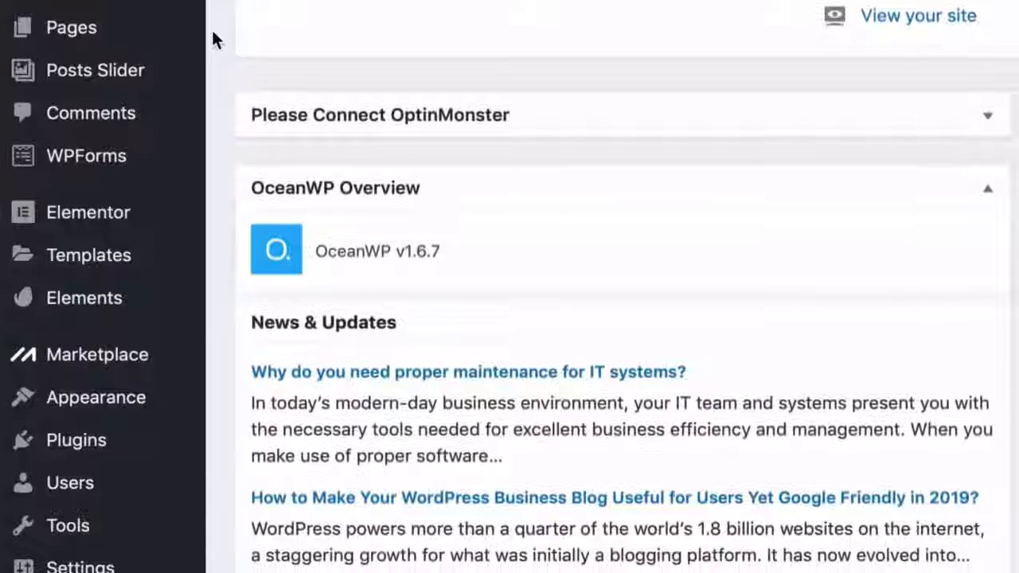
left_click(163, 298)
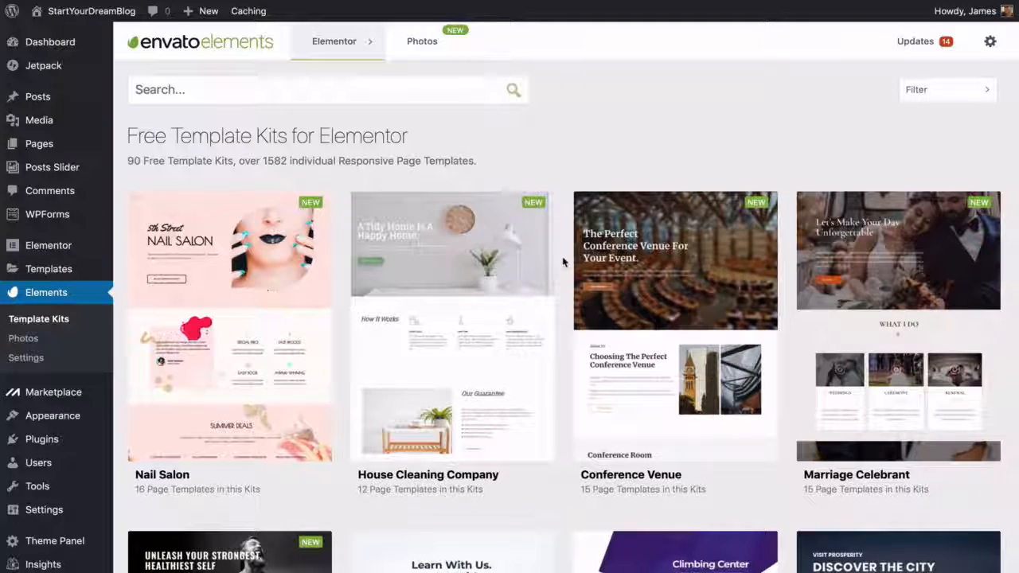
scroll(562, 262, "down", 3)
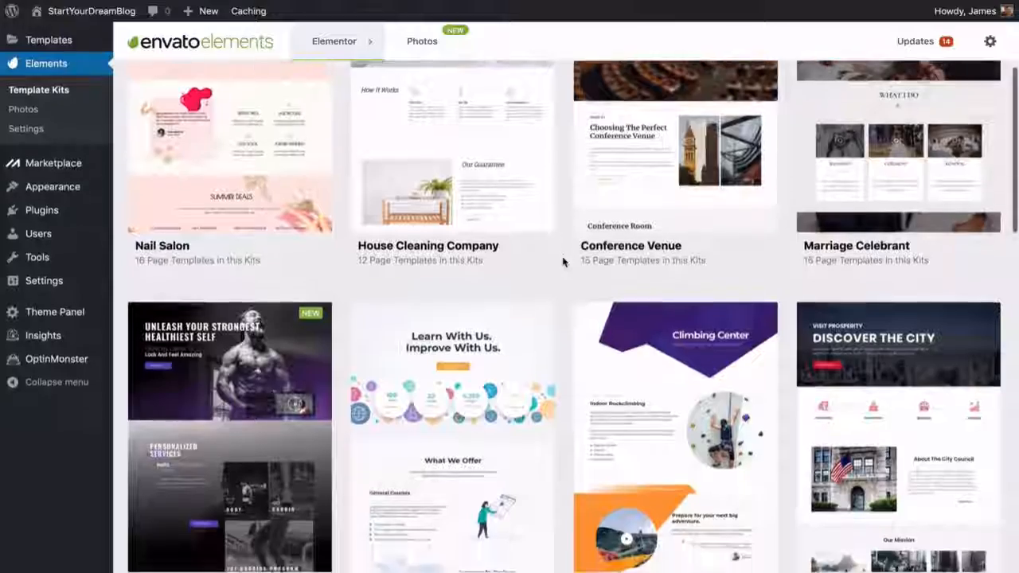
scroll(562, 262, "down", 2)
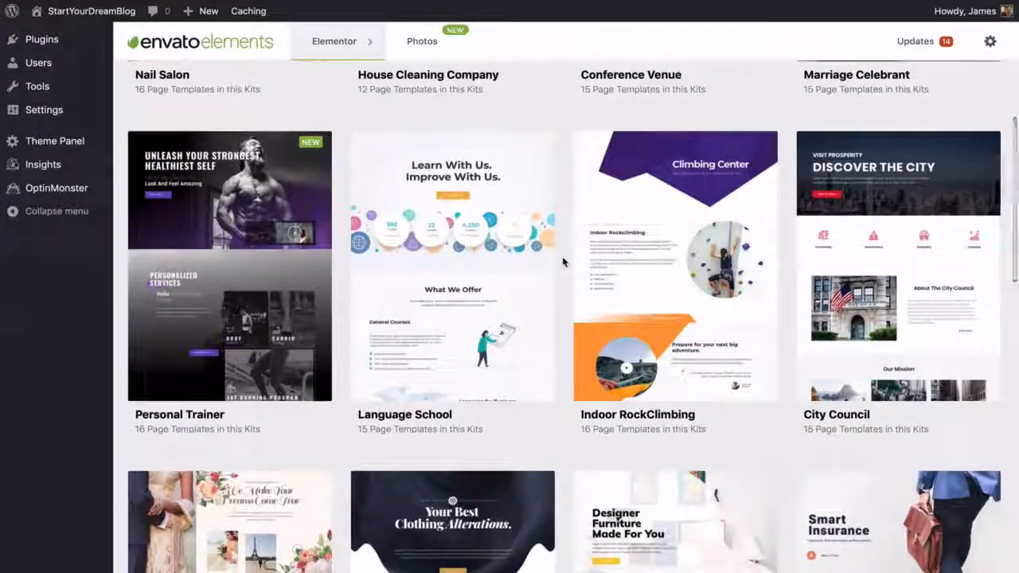
scroll(563, 262, "down", 1)
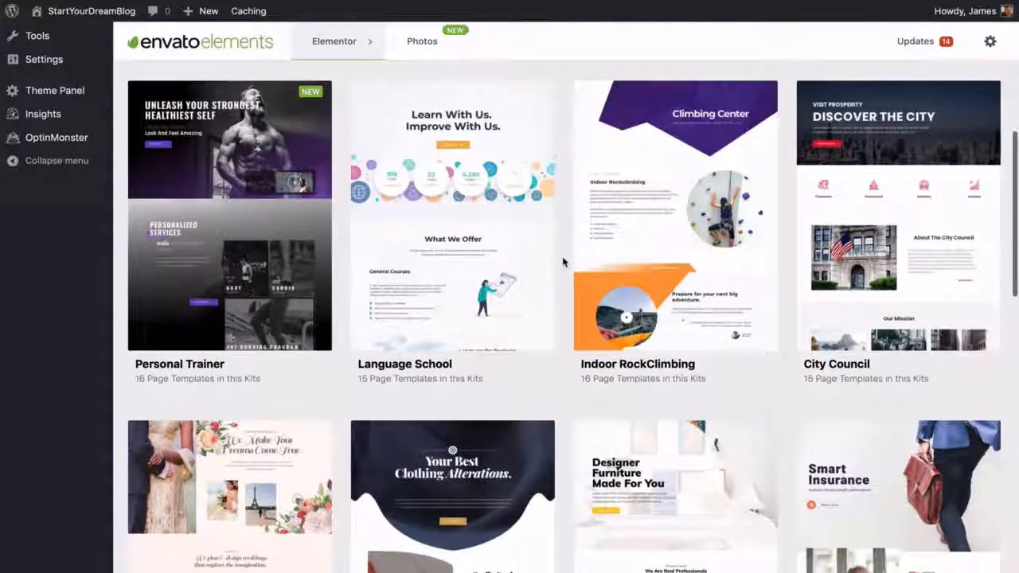
scroll(563, 262, "down", 3)
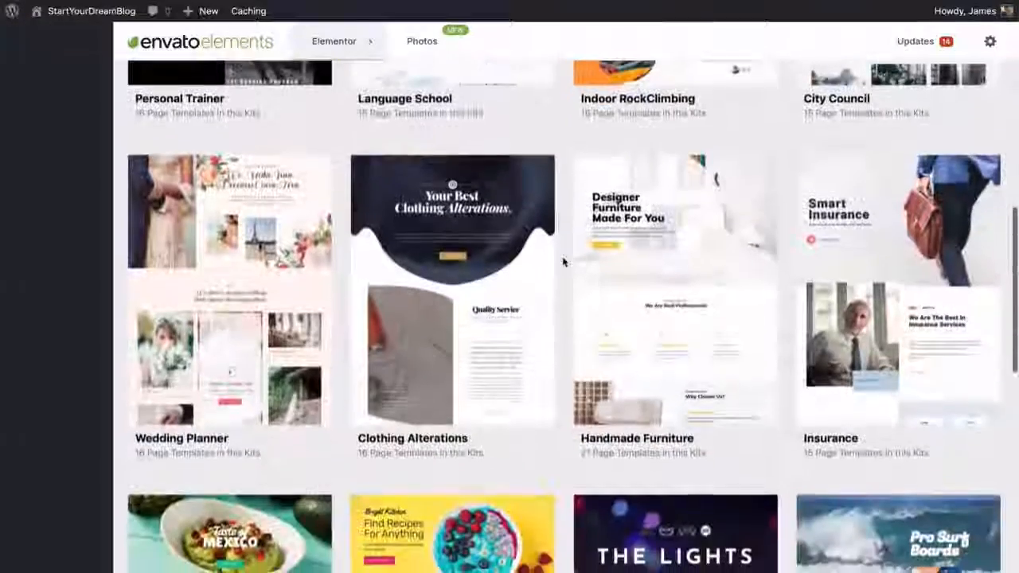
scroll(563, 262, "down", 4)
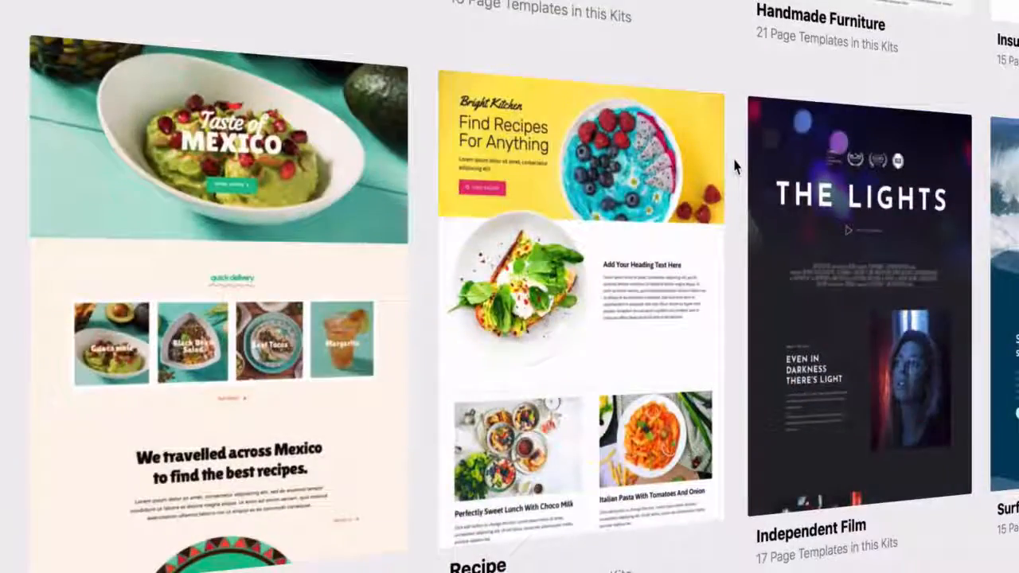
scroll(733, 166, "down", 3)
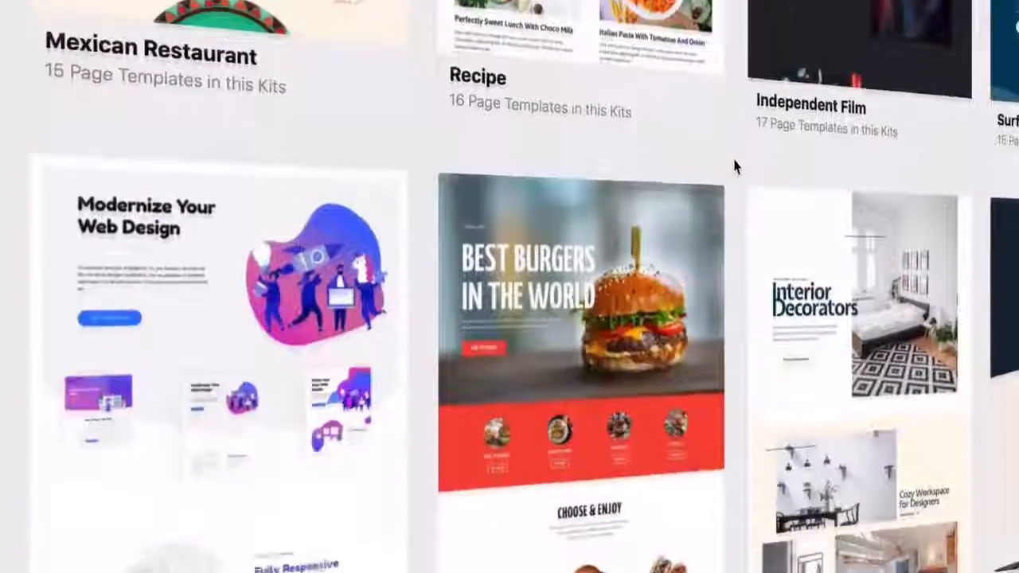
scroll(734, 166, "down", 1)
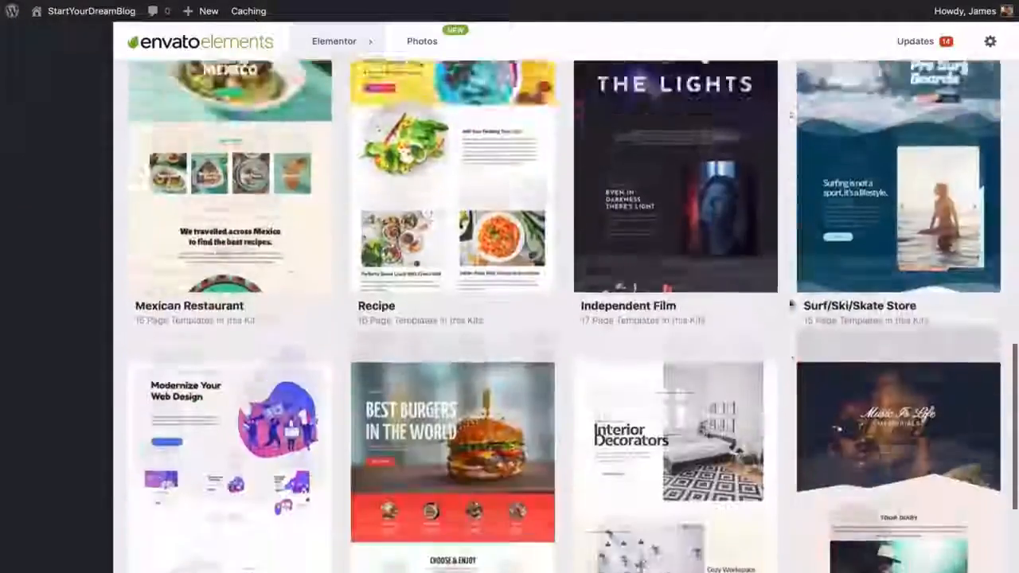
Open the second page of the free Elementor template kits and look through all its designs.
scroll(790, 304, "down", 4)
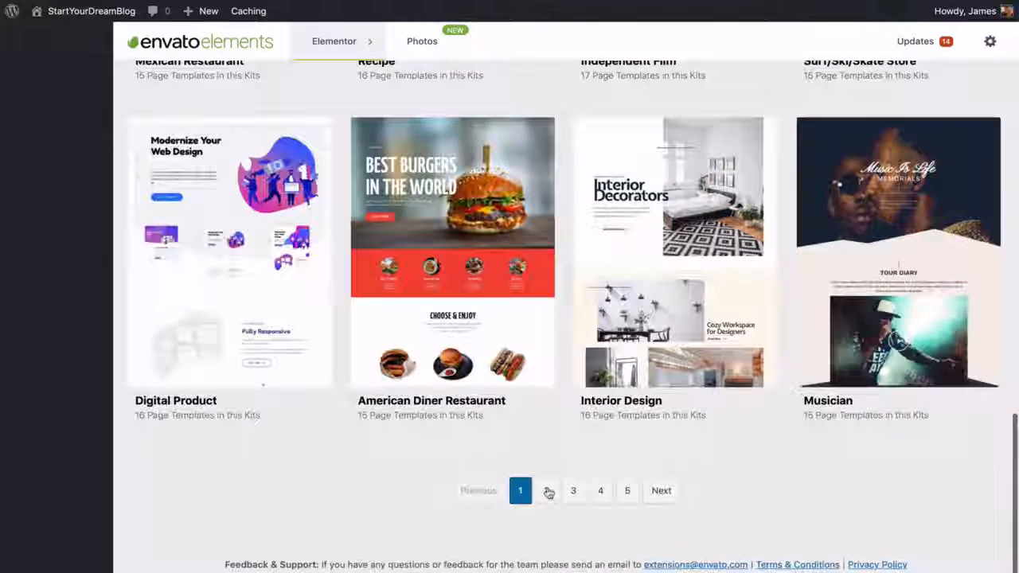
left_click(546, 490)
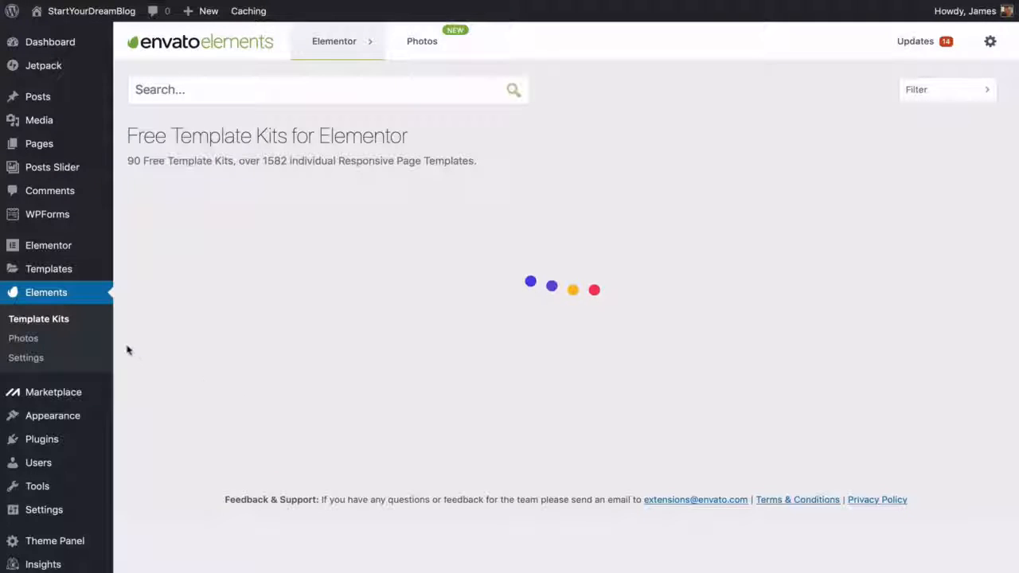
scroll(121, 346, "down", 2)
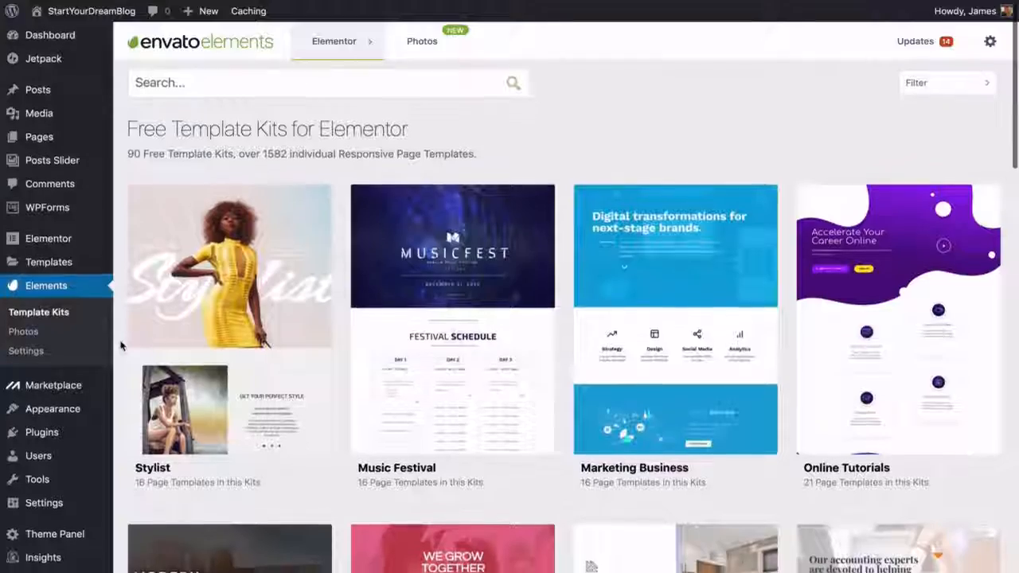
scroll(121, 345, "down", 4)
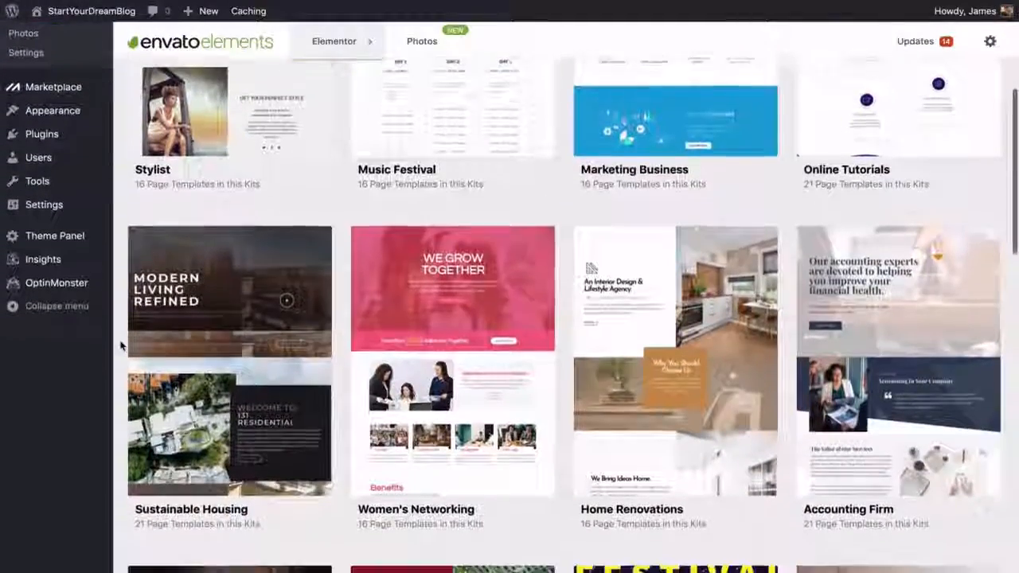
scroll(121, 345, "down", 6)
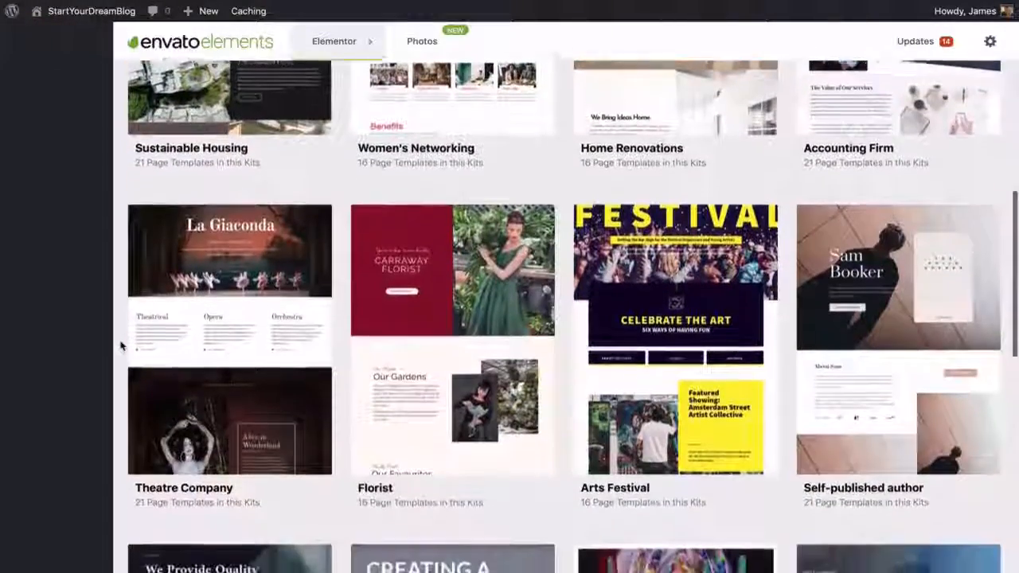
scroll(120, 345, "down", 4)
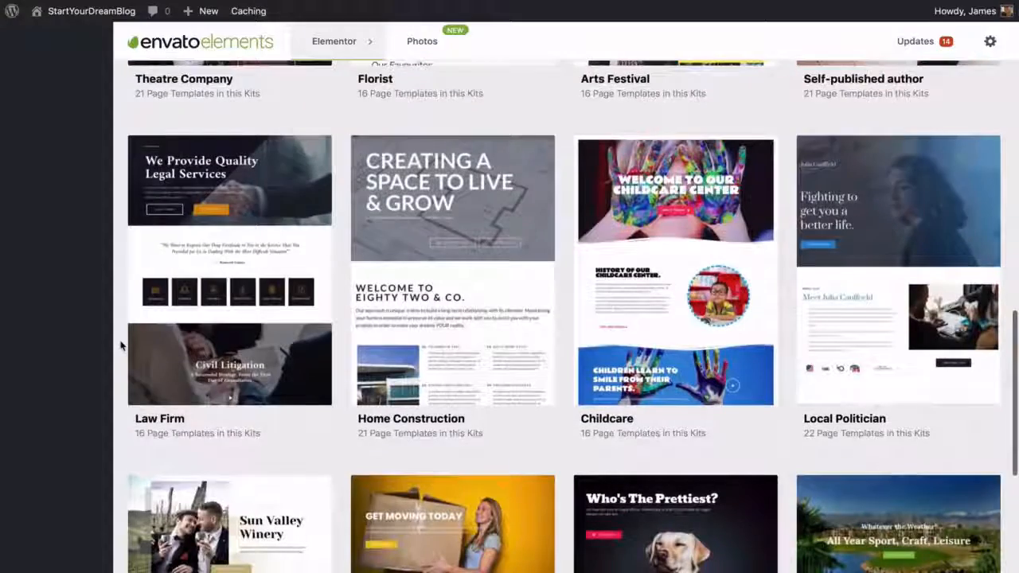
scroll(121, 345, "down", 4)
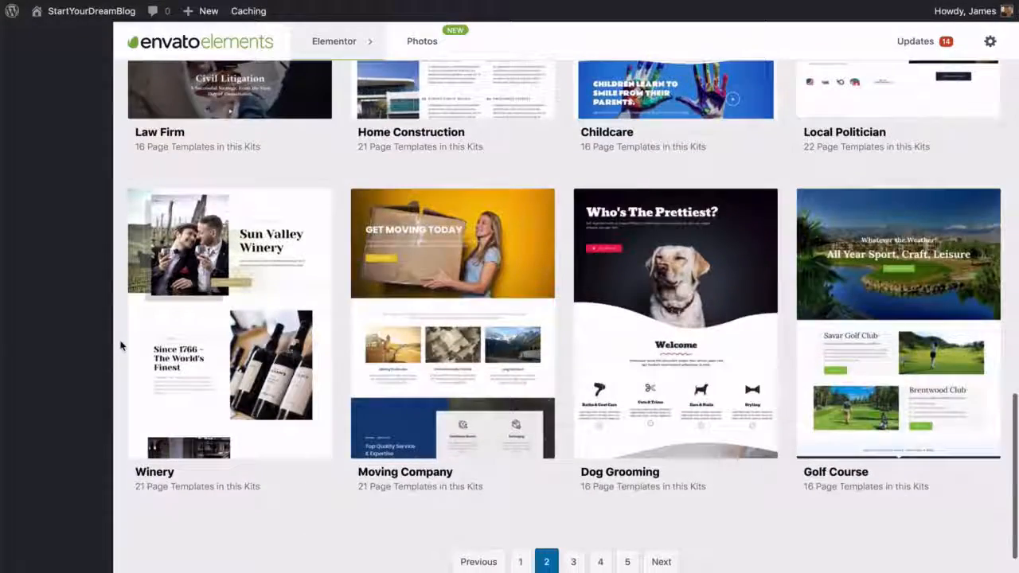
scroll(120, 345, "down", 1)
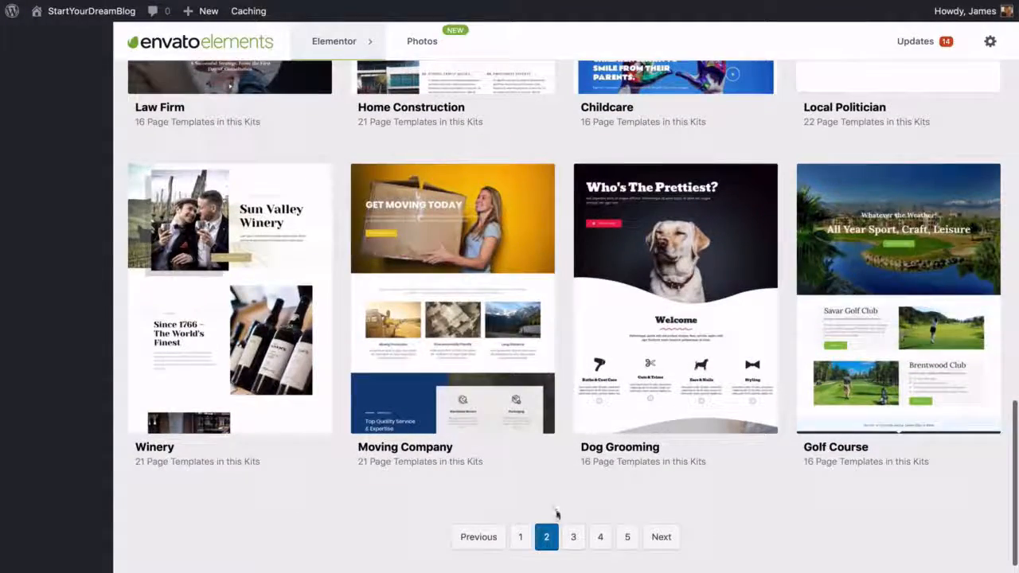
Open the Artist kit from the third page of template kits and examine its page templates through to the Popup design.
left_click(573, 538)
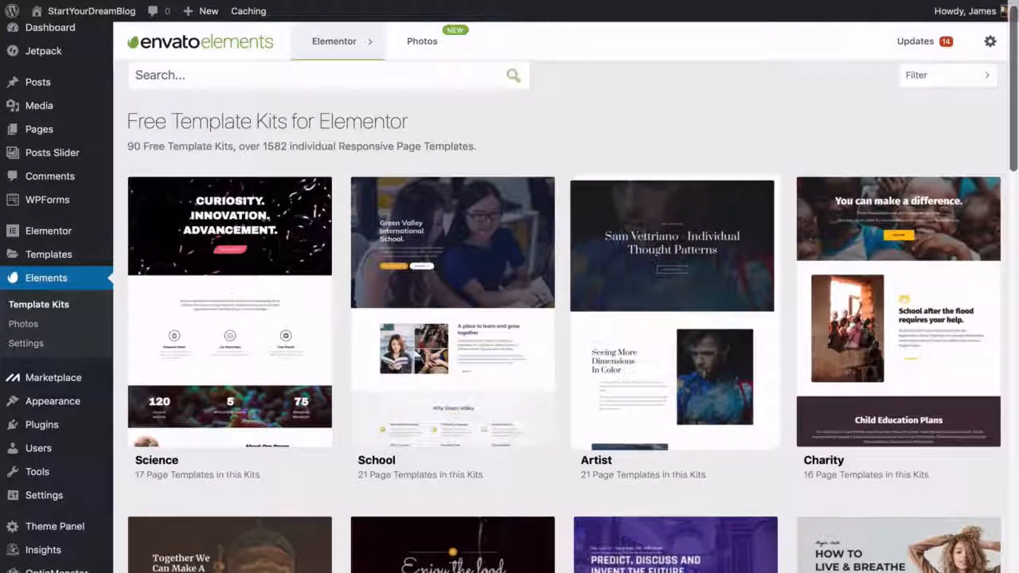
left_click(674, 311)
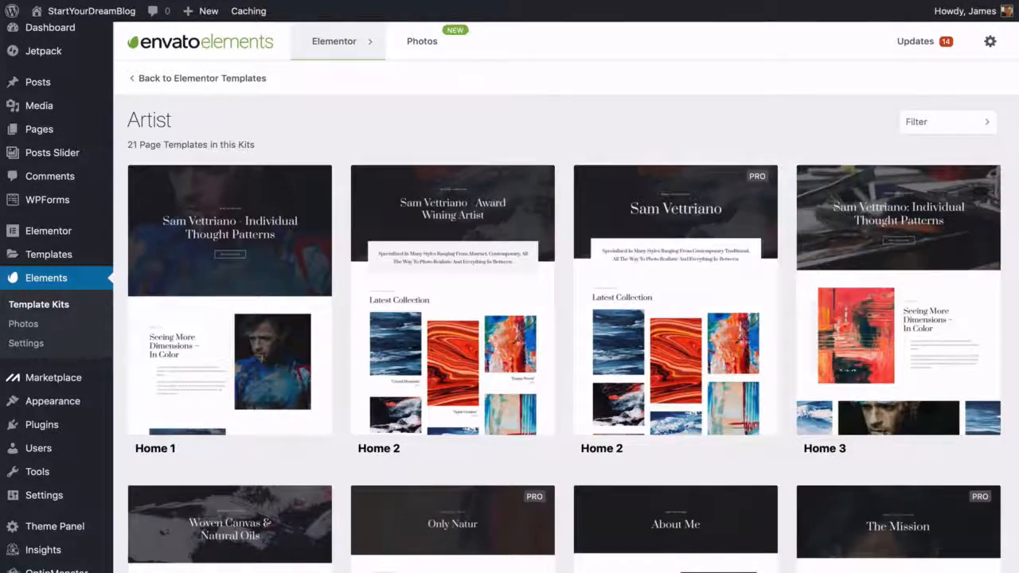
scroll(402, 407, "down", 2)
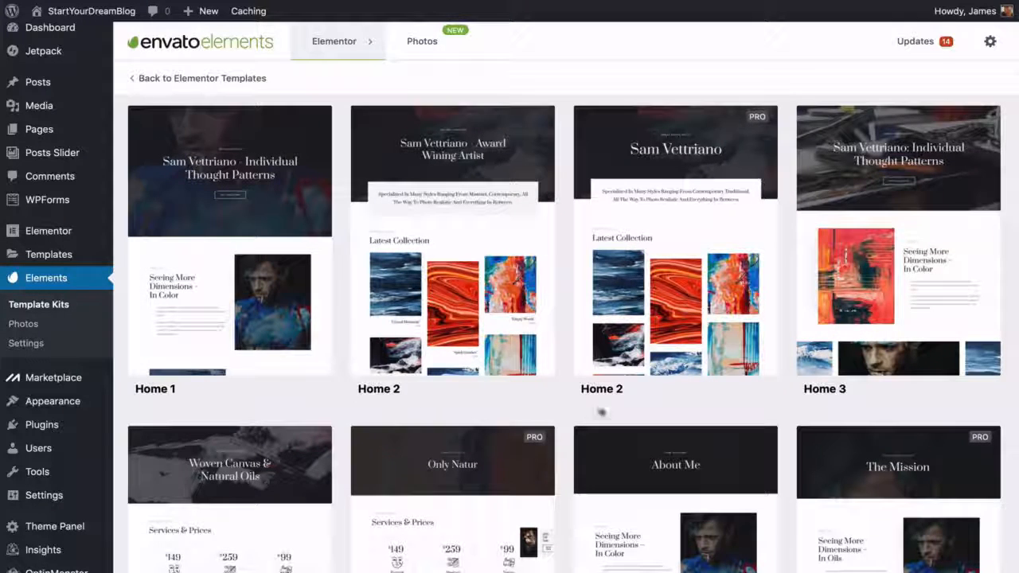
scroll(601, 411, "down", 3)
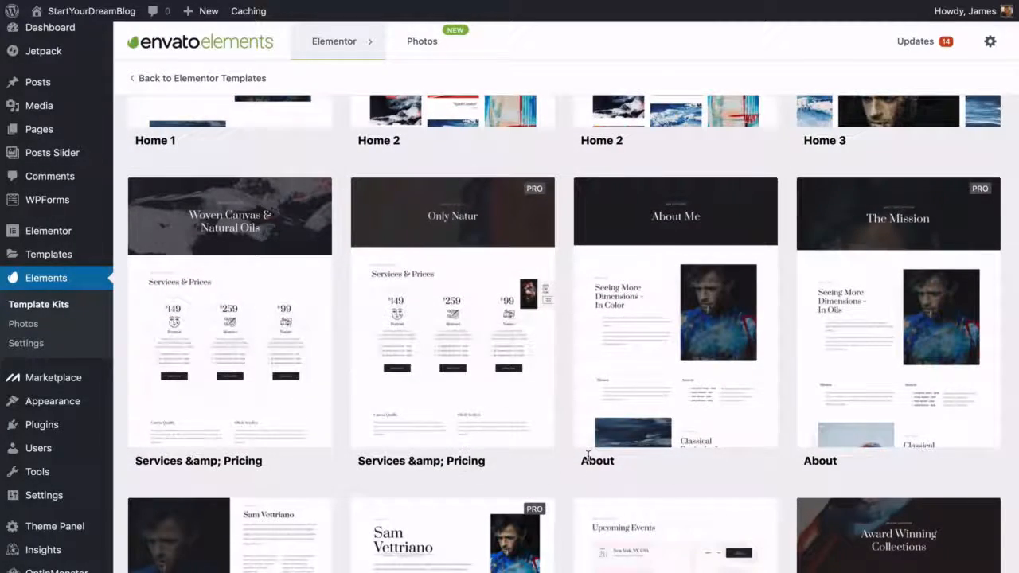
scroll(588, 456, "down", 5)
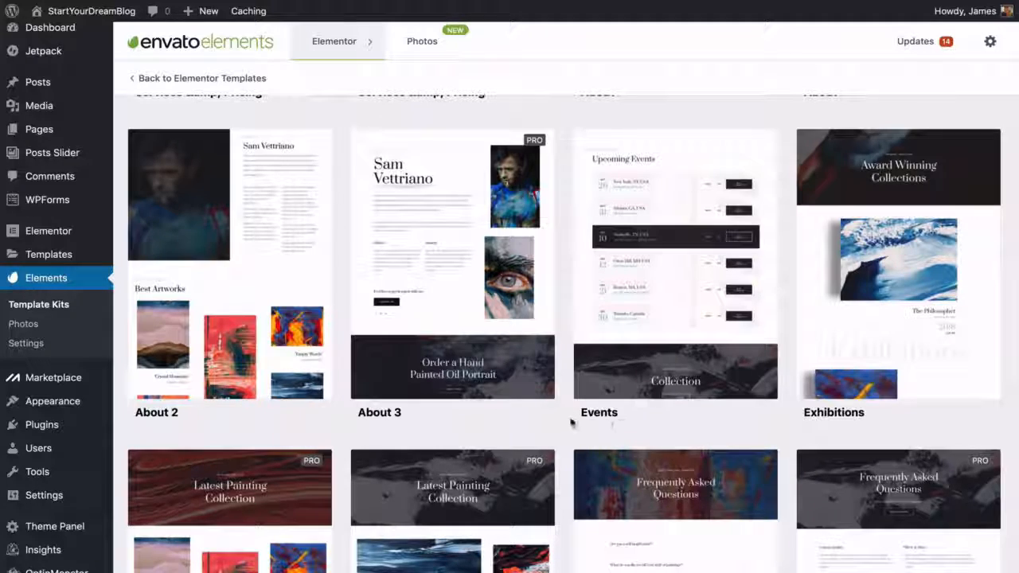
scroll(566, 422, "down", 7)
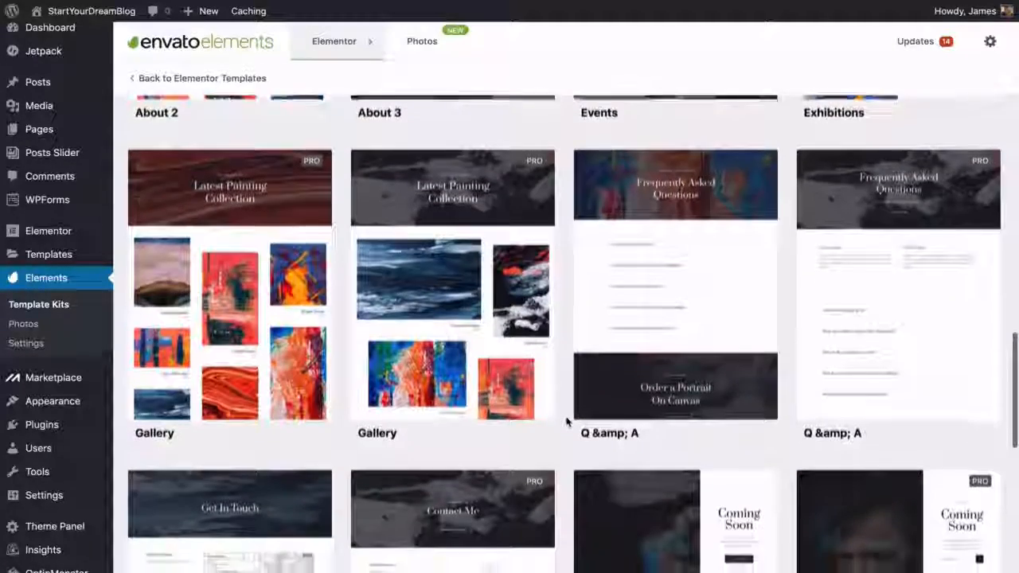
scroll(566, 422, "down", 1)
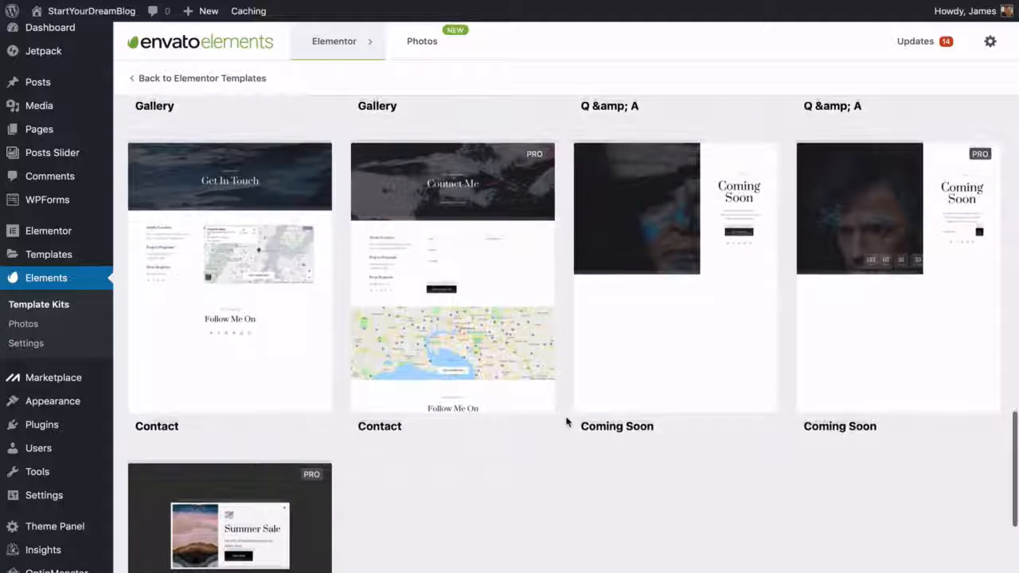
scroll(565, 422, "down", 2)
scroll(566, 422, "down", 1)
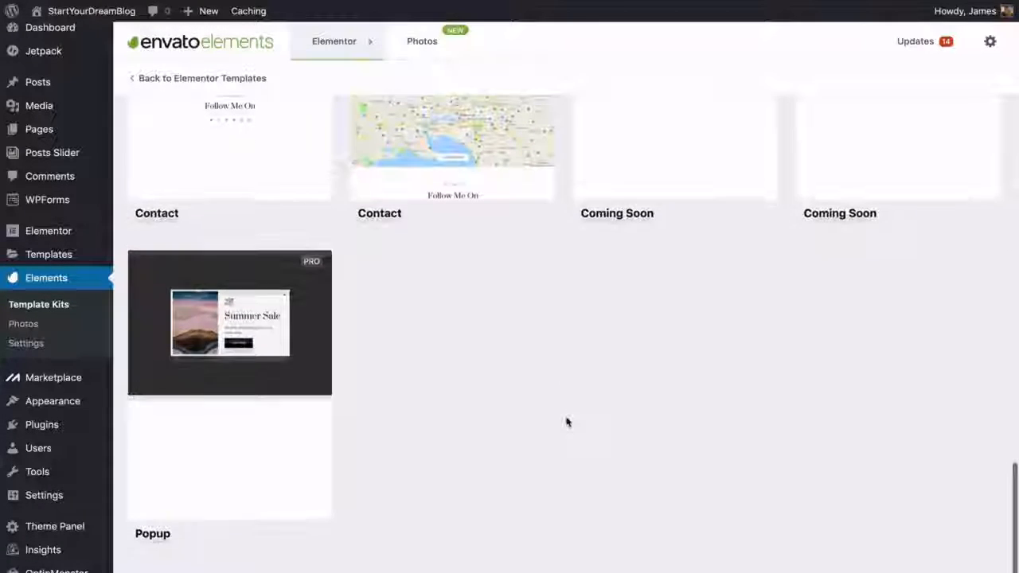
Review the Artist kit's Contact and Coming Soon templates again, then return to its Home page designs.
scroll(566, 422, "up", 2)
scroll(565, 421, "up", 2)
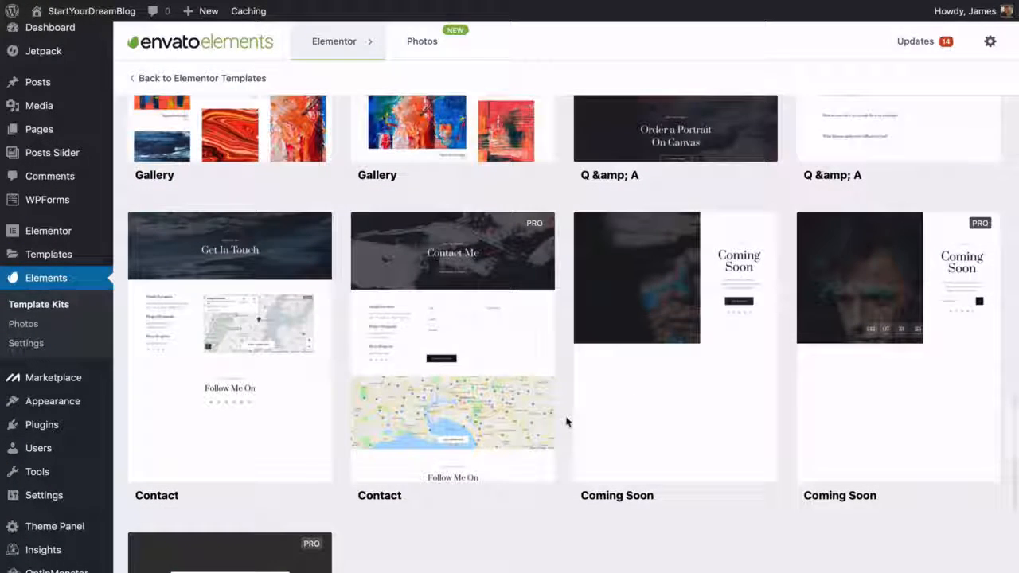
scroll(563, 388, "down", 1)
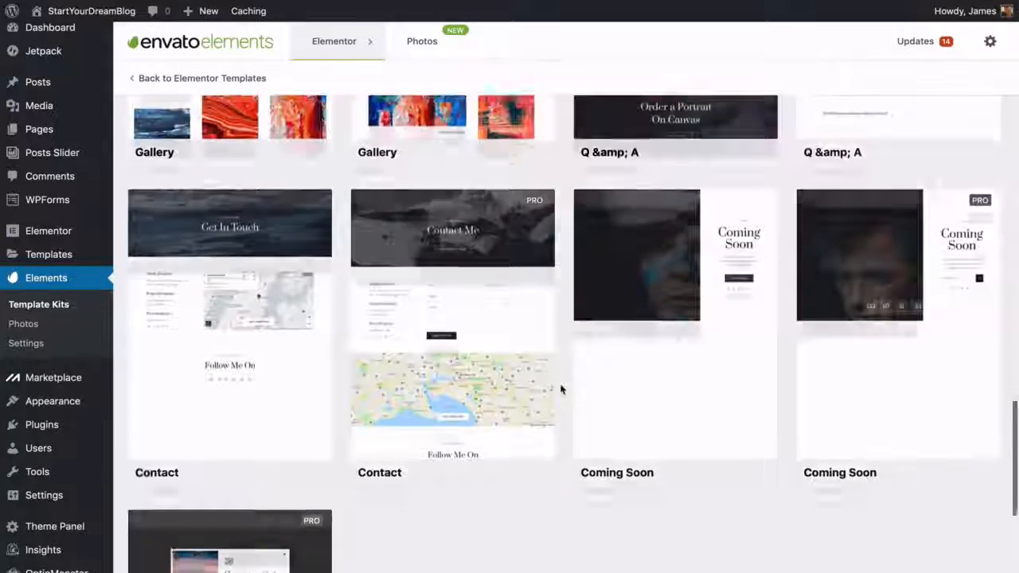
scroll(561, 389, "down", 3)
scroll(561, 390, "up", 4)
scroll(561, 389, "down", 1)
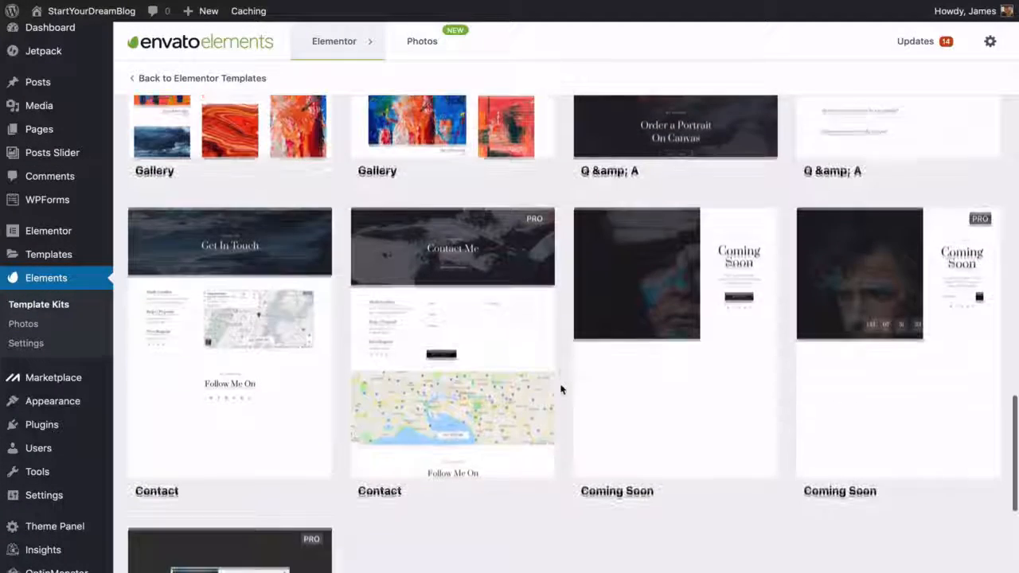
scroll(561, 329, "up", 1)
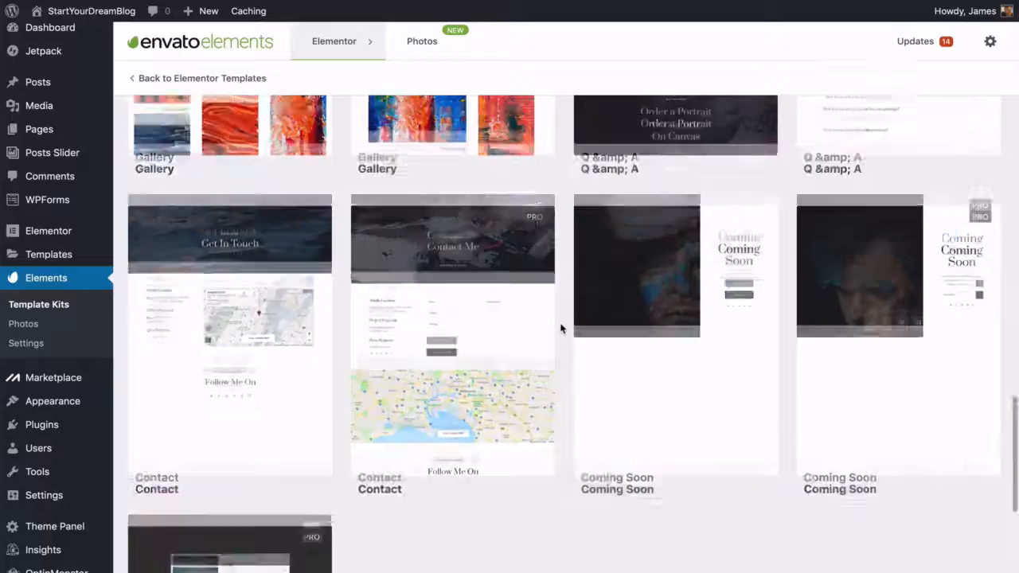
scroll(560, 328, "up", 15)
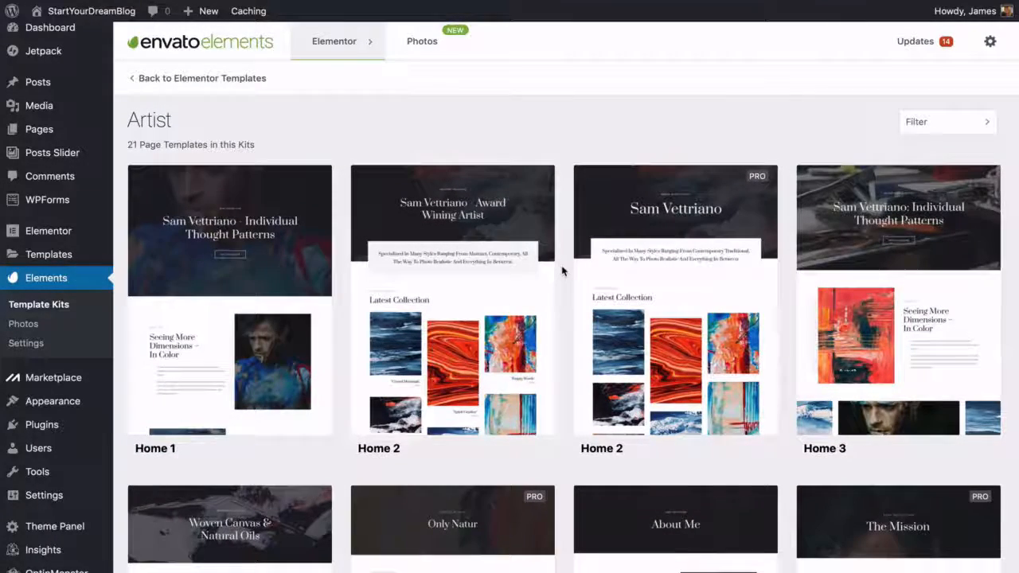
scroll(561, 271, "down", 2)
scroll(561, 272, "up", 2)
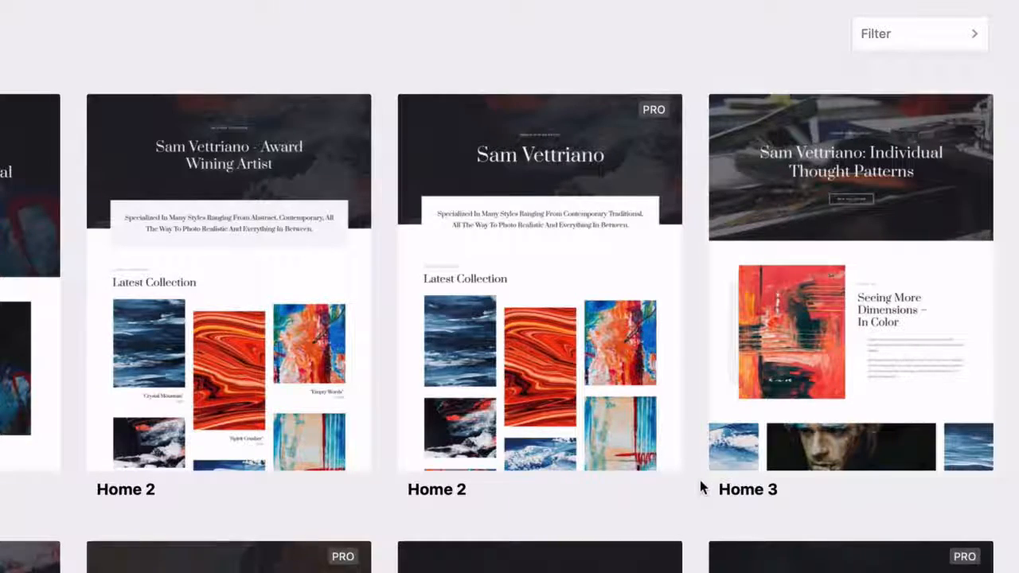
Open the Artist kit's Home 3 template and examine its full preview, including the collection, Specialties and testimonial sections.
left_click(819, 450)
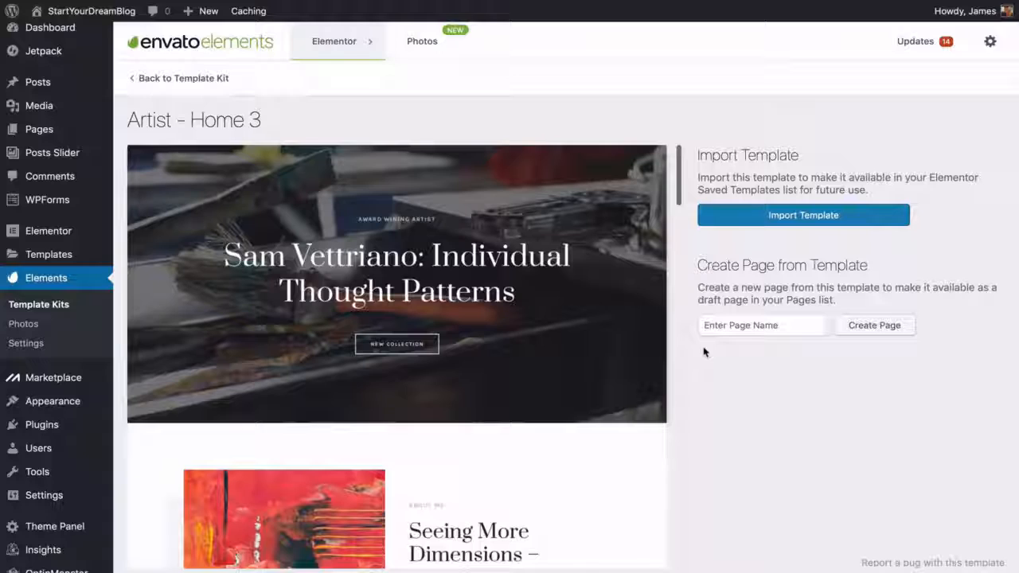
scroll(587, 326, "down", 5)
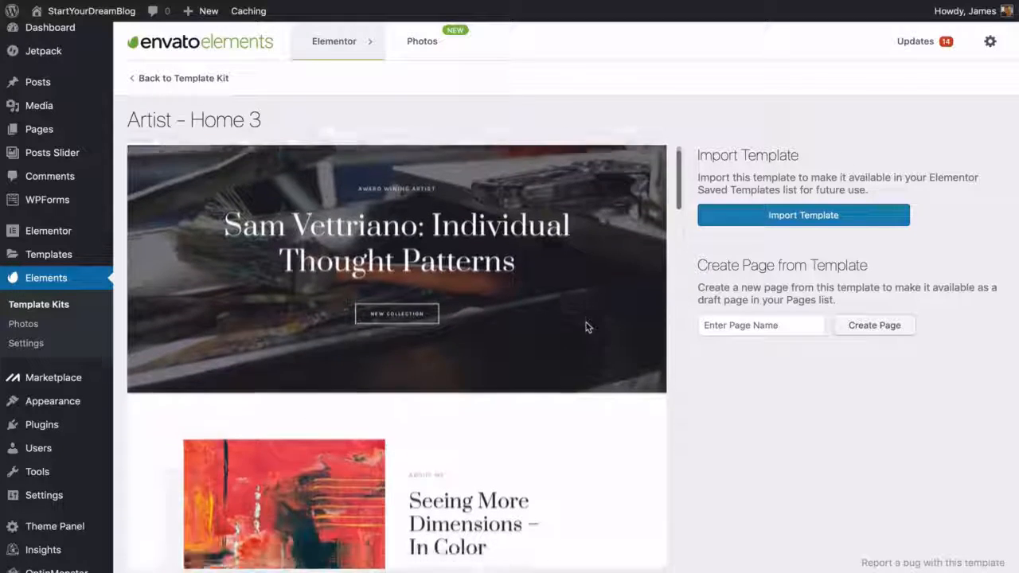
scroll(586, 326, "down", 5)
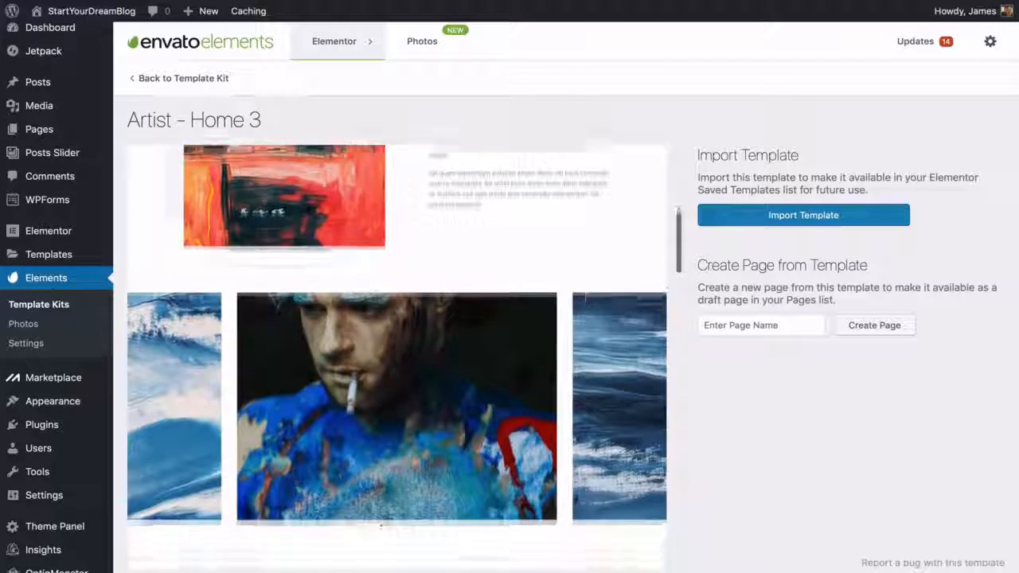
scroll(587, 326, "down", 6)
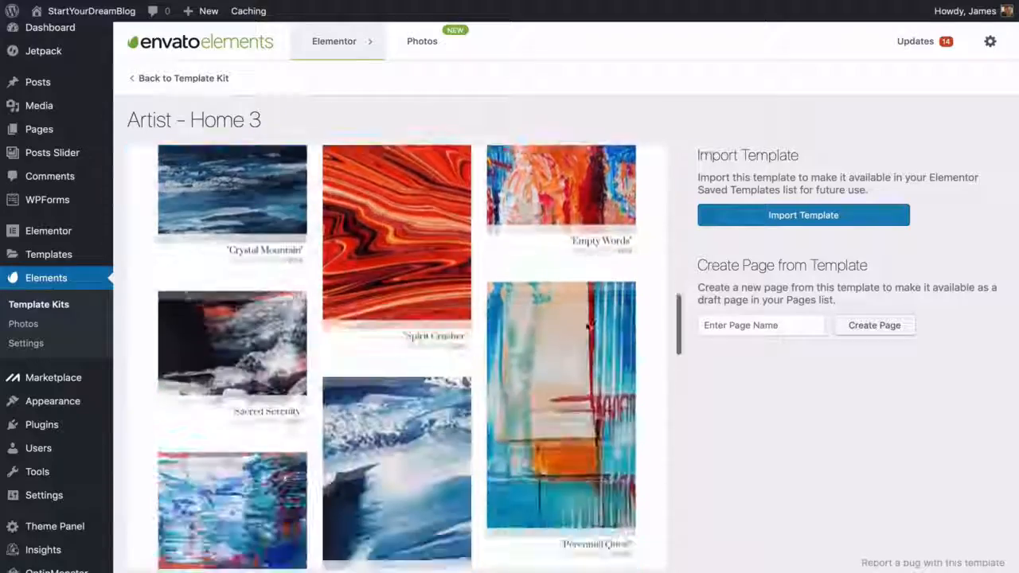
scroll(587, 326, "down", 6)
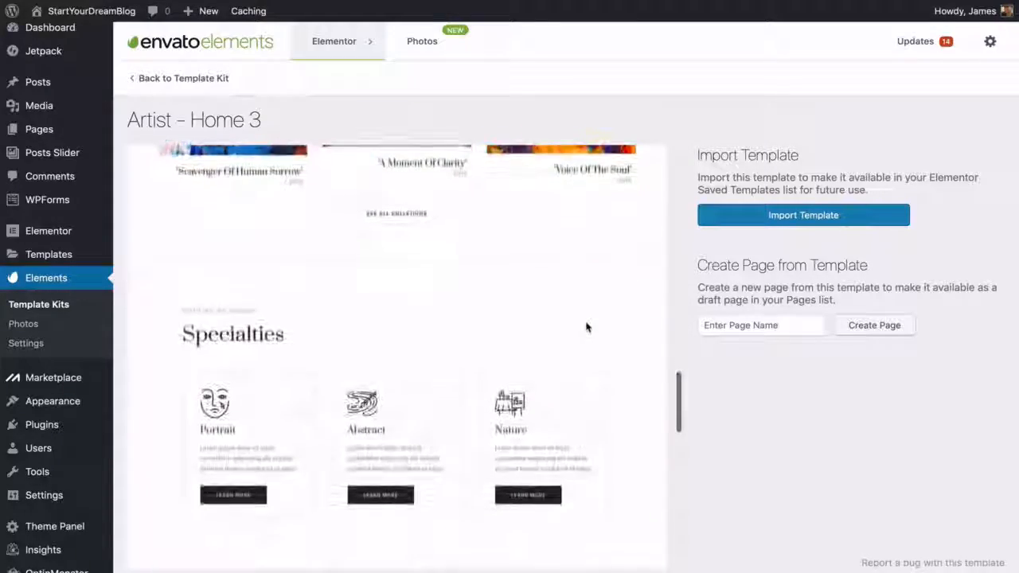
scroll(586, 326, "down", 8)
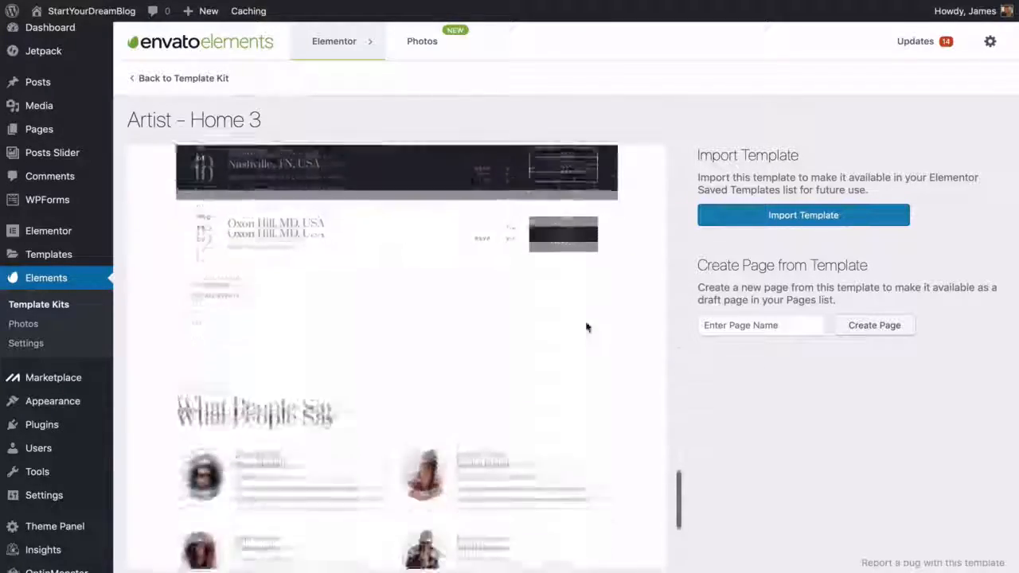
scroll(586, 327, "up", 8)
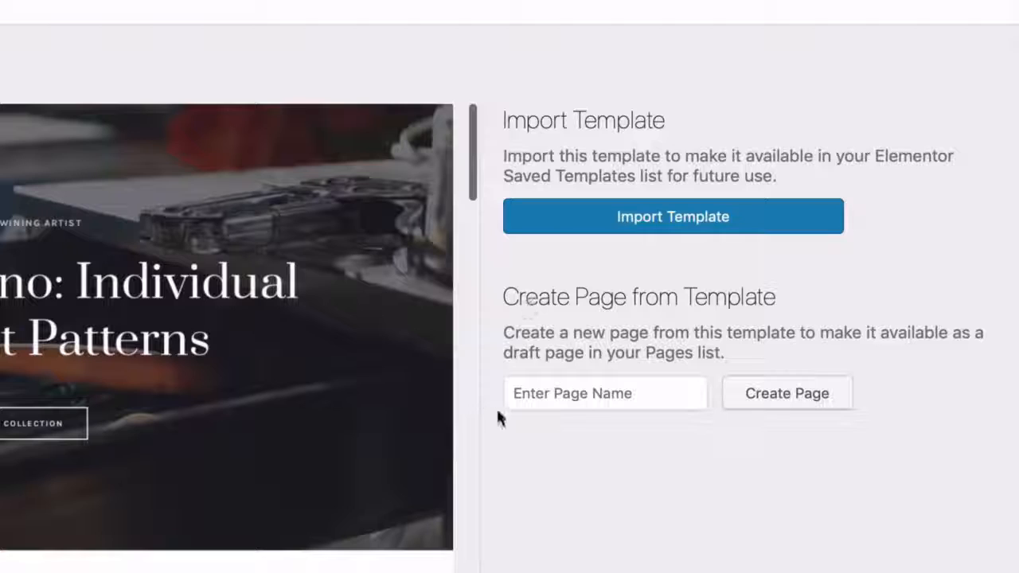
Create a draft page named Home from the Artist Home 3 template and import the template into Elementor's saved templates.
left_click(544, 394)
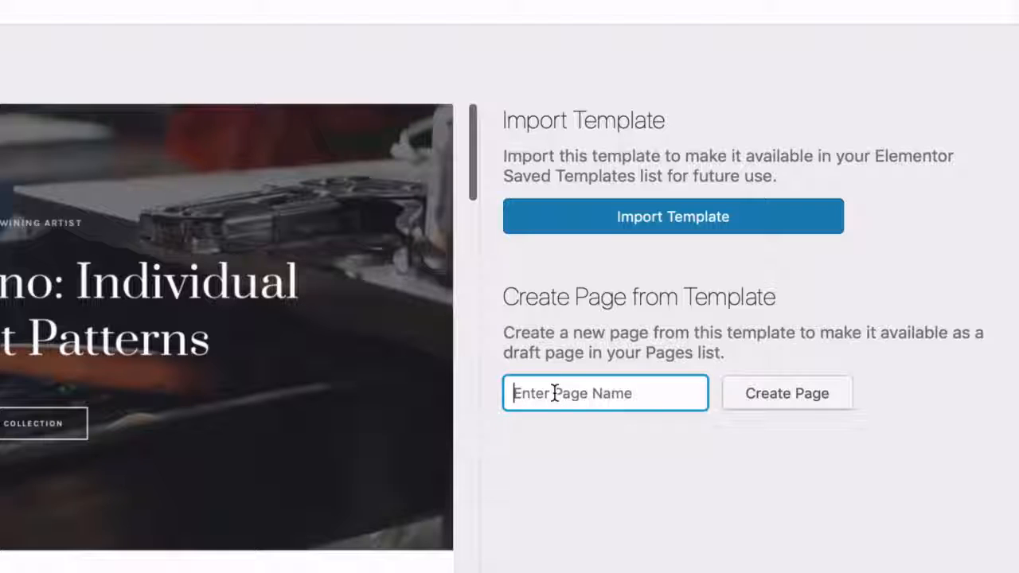
type("Hom")
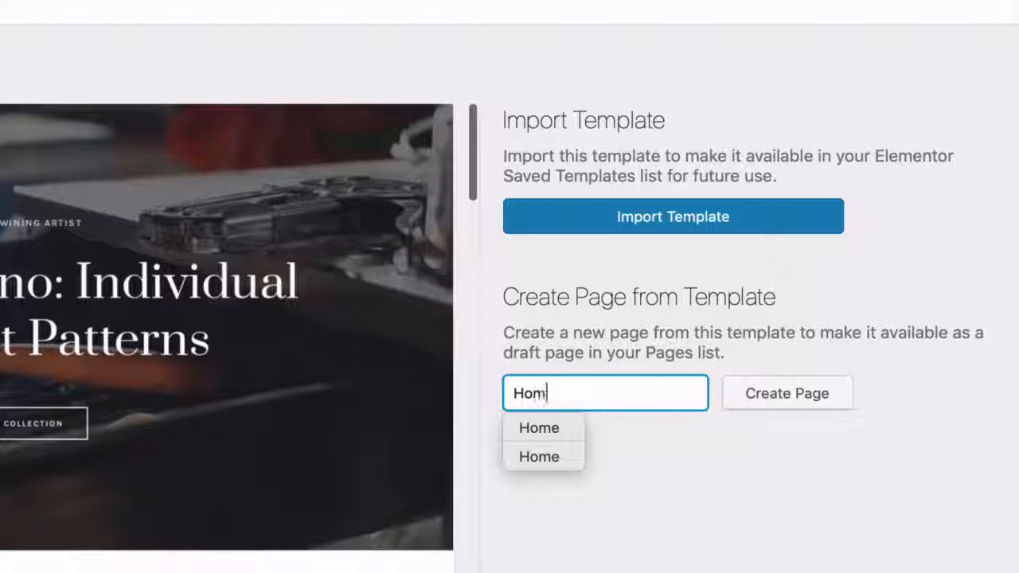
type("e")
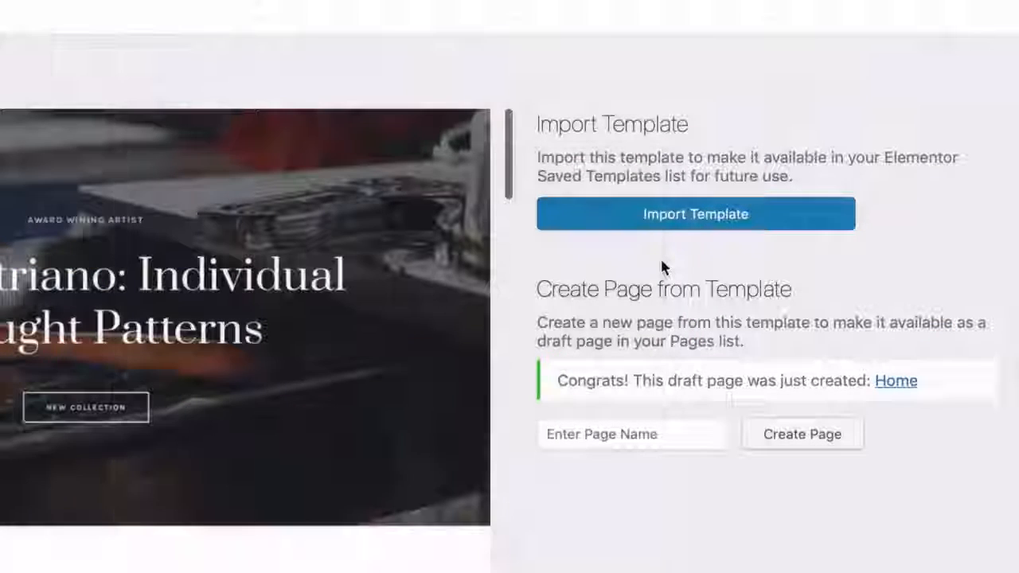
left_click(695, 228)
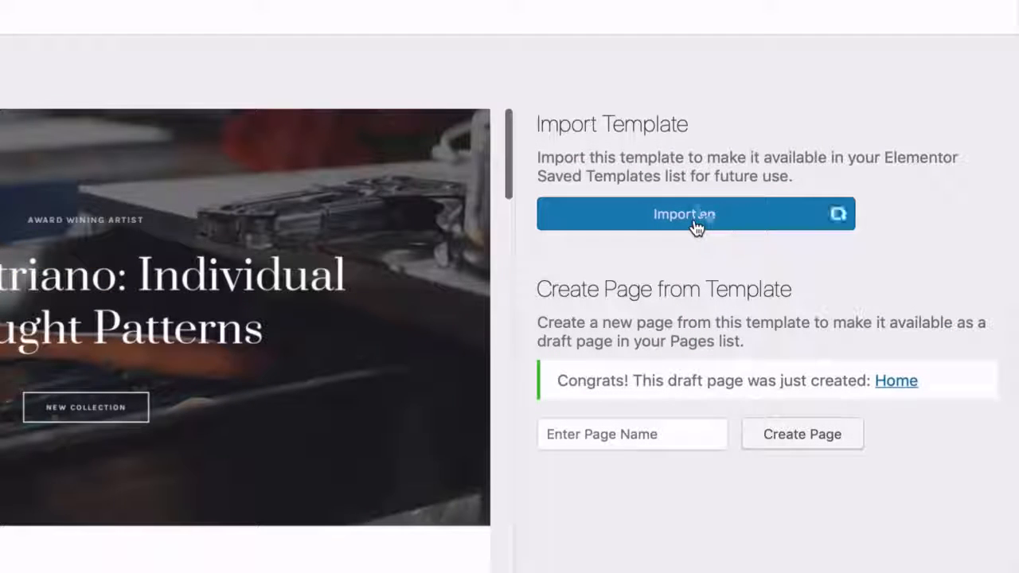